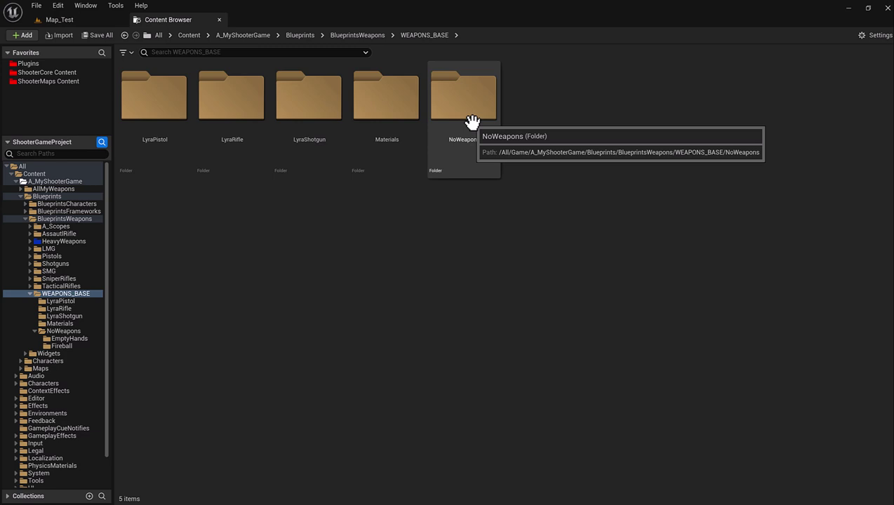
Browse into WEAPONS_BASE/NoWeapons/Fireball to list the Fireball weapon assets.
double_click(472, 123)
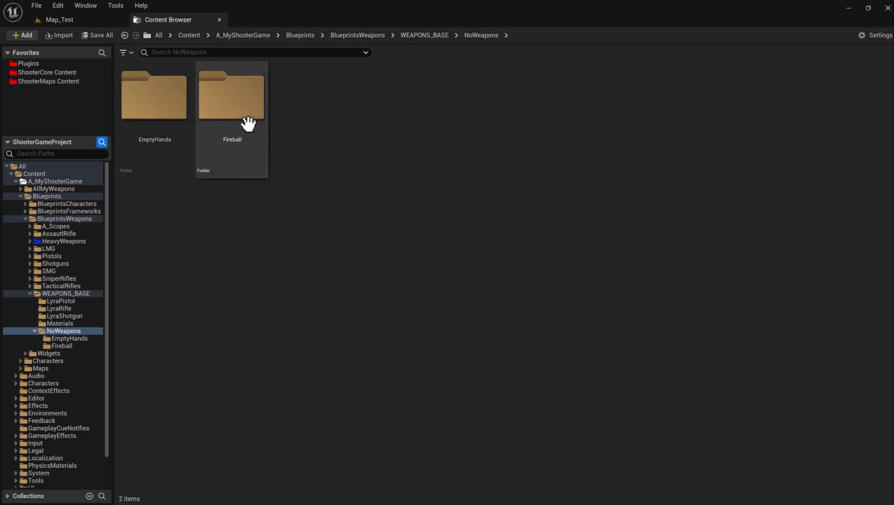
double_click(255, 148)
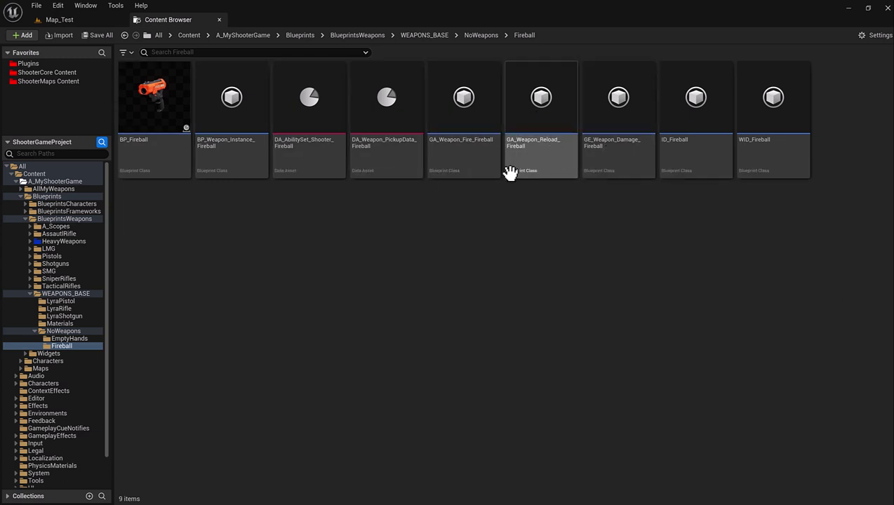
mouse_move(477, 154)
Open and dock DA_Weapon_PickupData_Fireball, then set Picked Up Sound to sfx_KillingSpree_nl_meta_Preset.
double_click(390, 147)
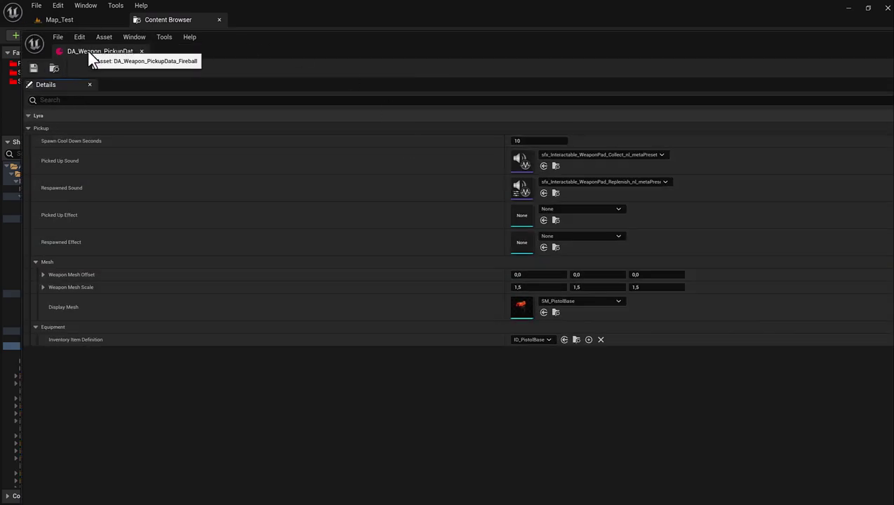
left_click_drag(94, 56, 267, 23)
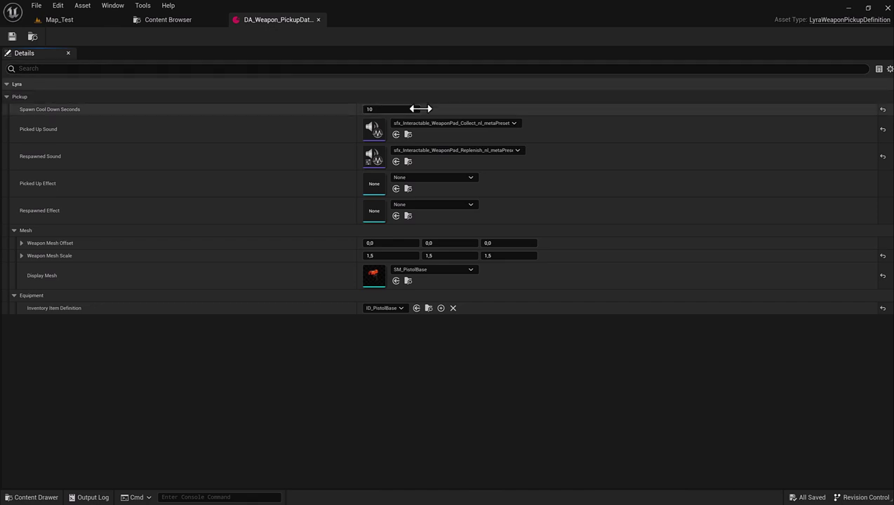
left_click(396, 122)
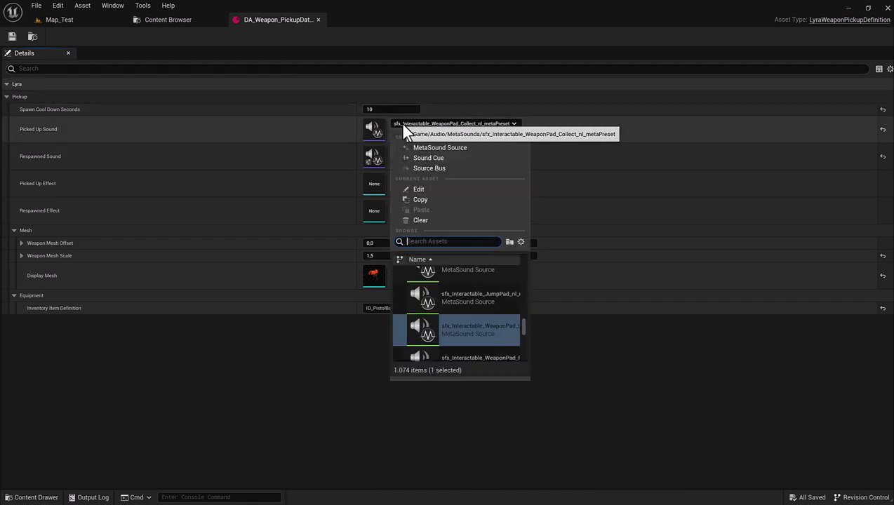
scroll(477, 299, "down", 3)
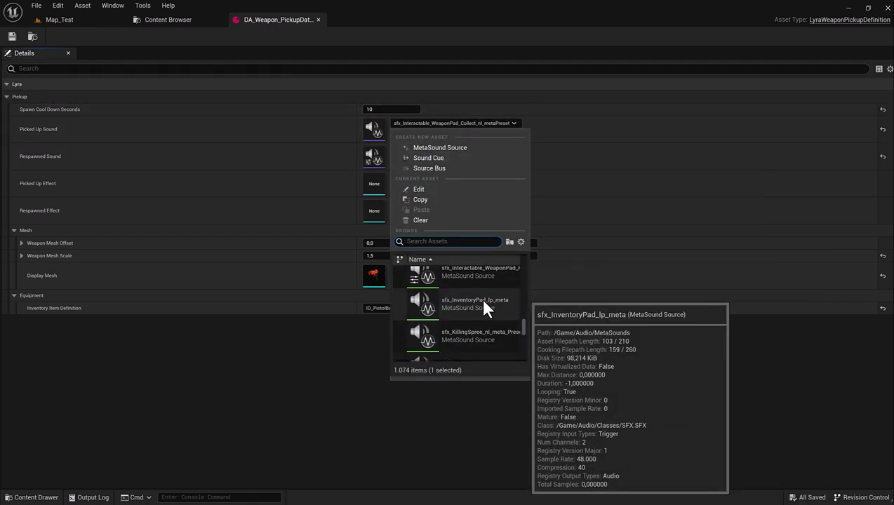
scroll(483, 294, "down", 3)
scroll(478, 290, "down", 3)
scroll(480, 291, "down", 1)
scroll(484, 290, "down", 2)
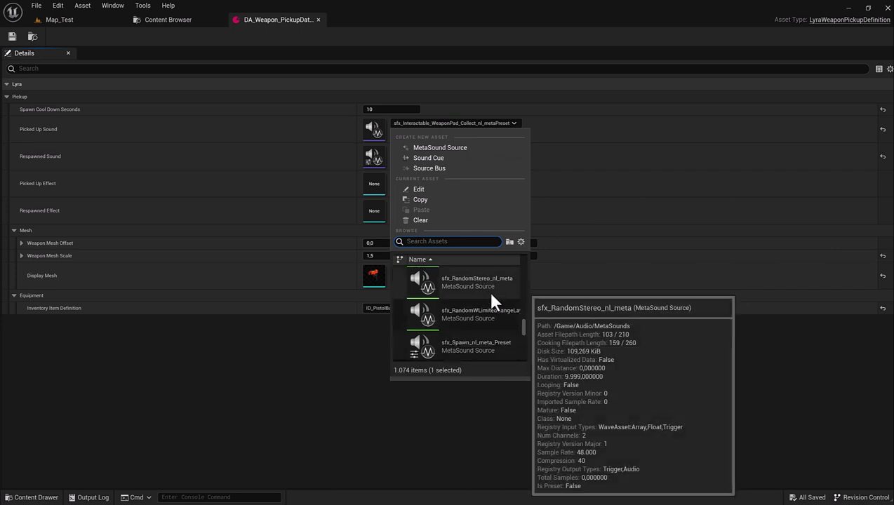
scroll(488, 290, "down", 2)
scroll(495, 288, "down", 2)
scroll(501, 296, "down", 1)
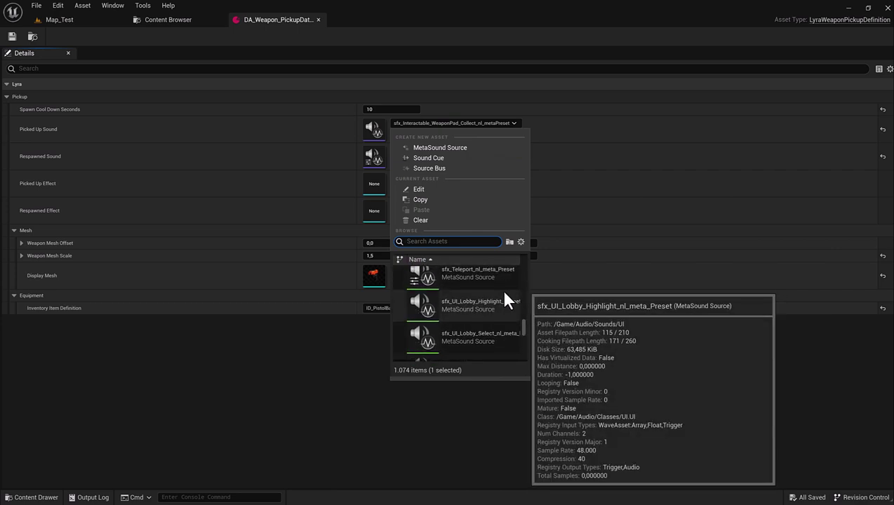
scroll(509, 302, "down", 2)
scroll(510, 303, "down", 1)
scroll(512, 303, "down", 1)
scroll(513, 306, "down", 2)
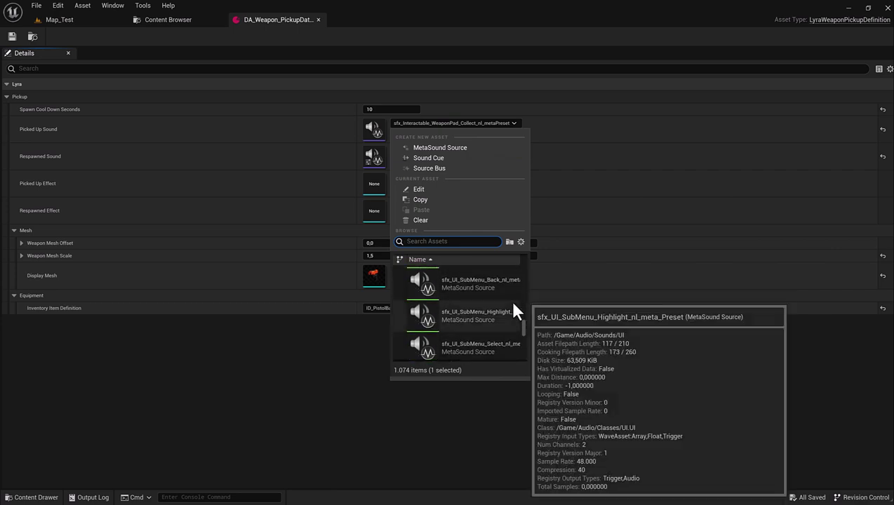
scroll(512, 306, "down", 2)
scroll(513, 307, "down", 1)
scroll(512, 303, "up", 3)
scroll(510, 300, "up", 5)
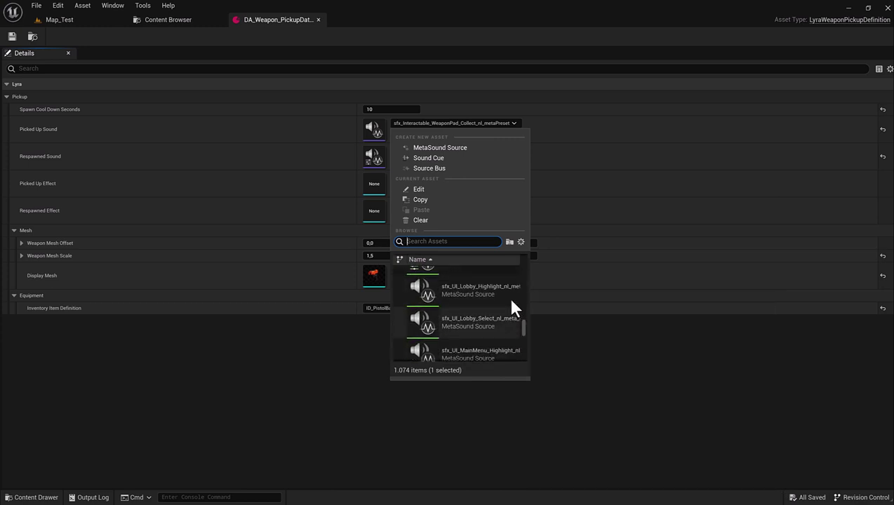
left_click(423, 293)
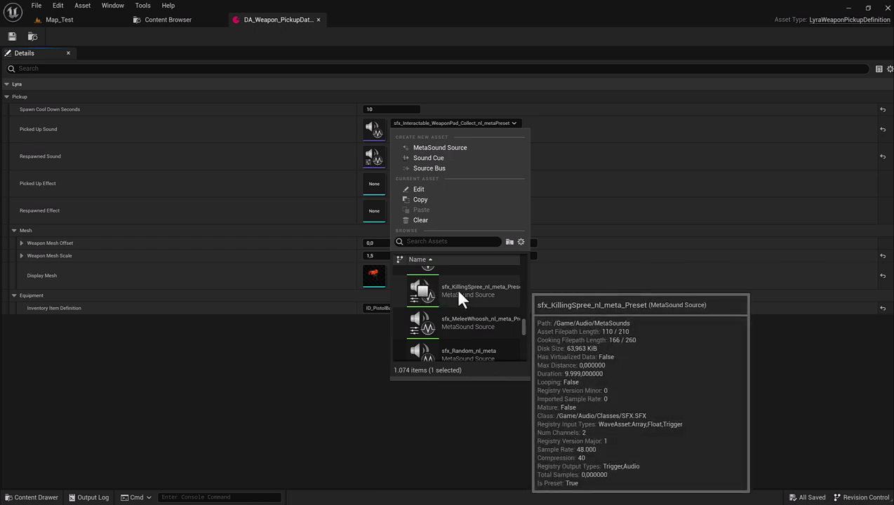
left_click(455, 286)
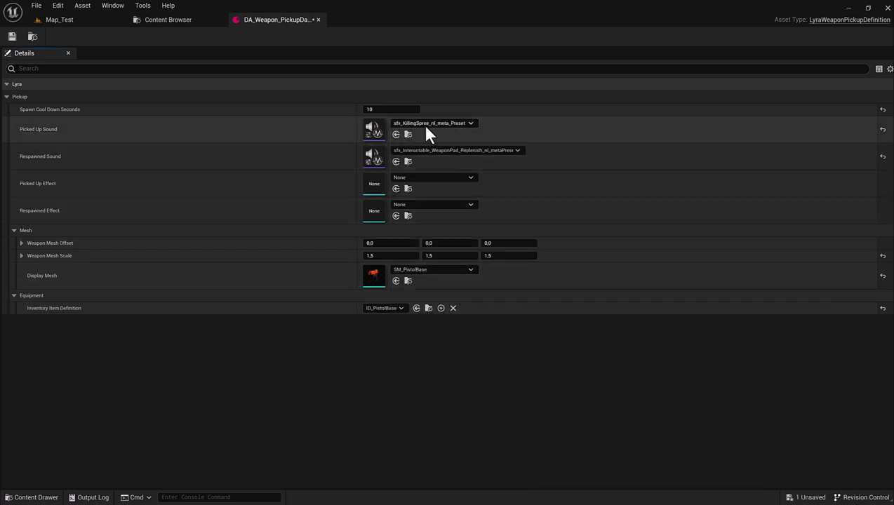
Search the Respawned Sound choices for 'kill', then leave the respawned sound unchanged.
left_click(437, 148)
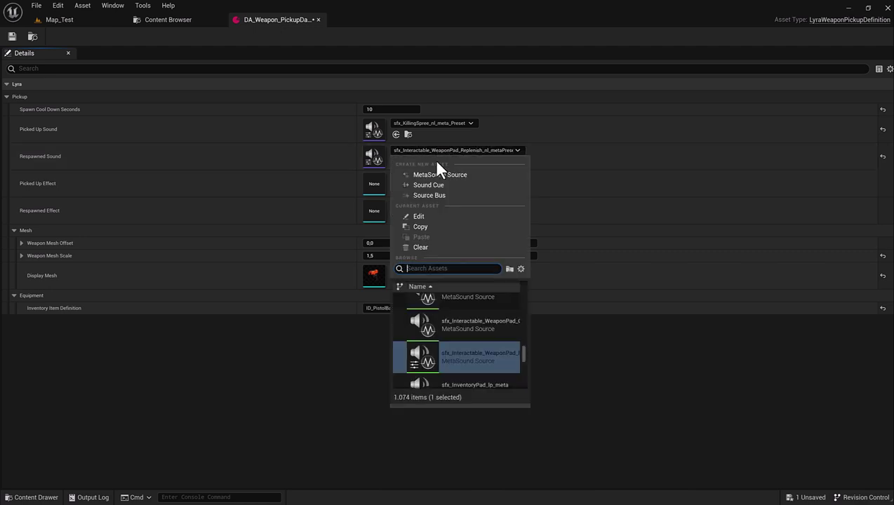
type("kill")
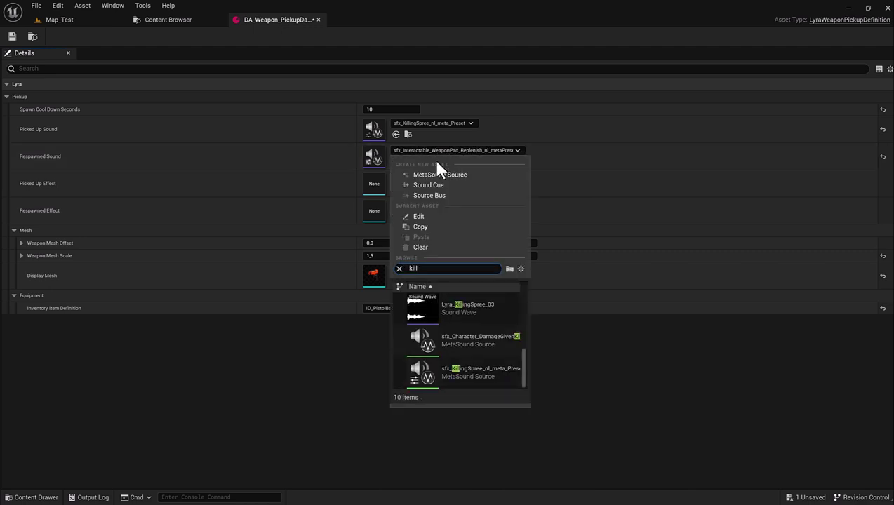
left_click(398, 268)
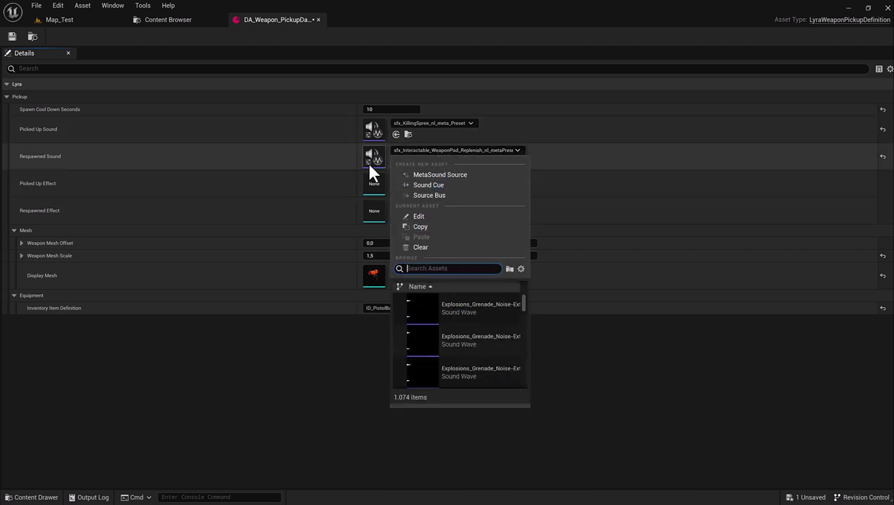
left_click(343, 158)
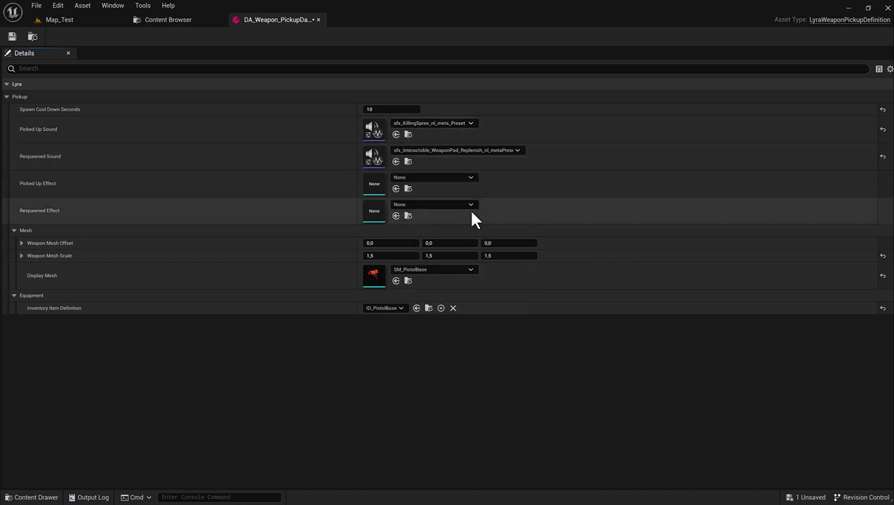
Set Display Mesh to SM_Glove and Inventory Item Definition to ID_Fireball.
left_click(405, 273)
type("glo")
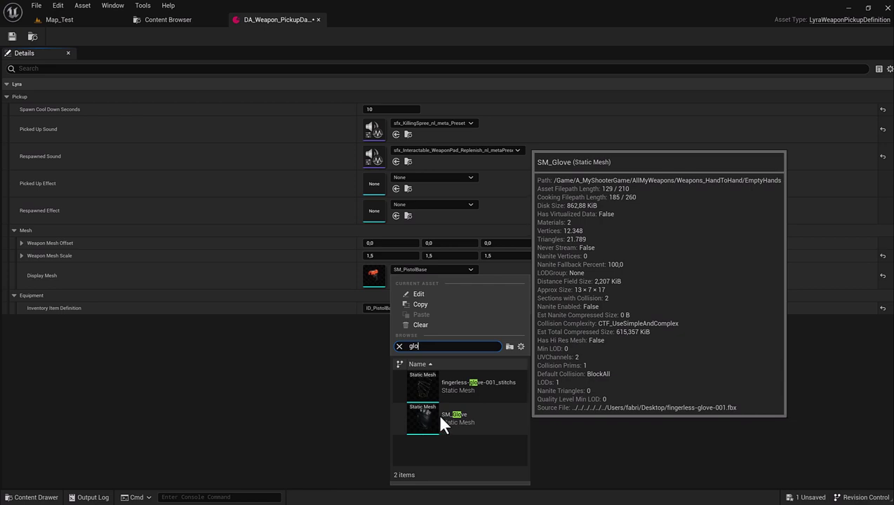
left_click(447, 420)
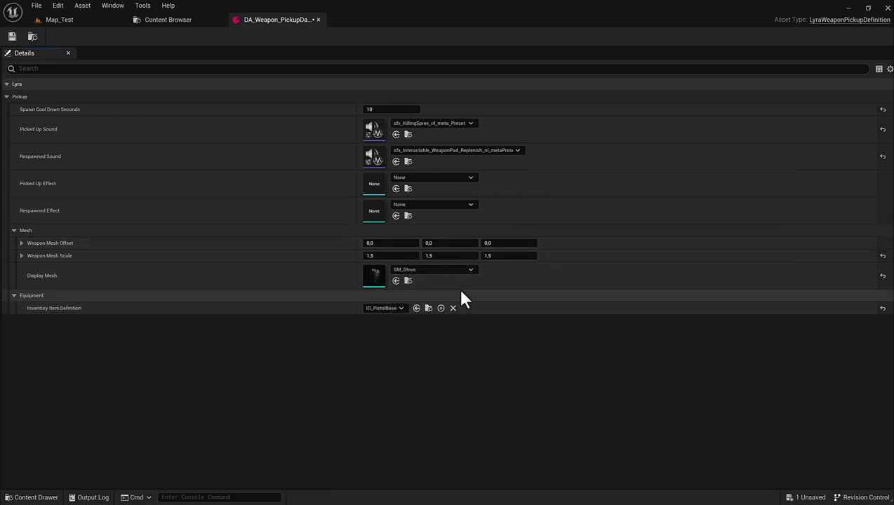
left_click(399, 308)
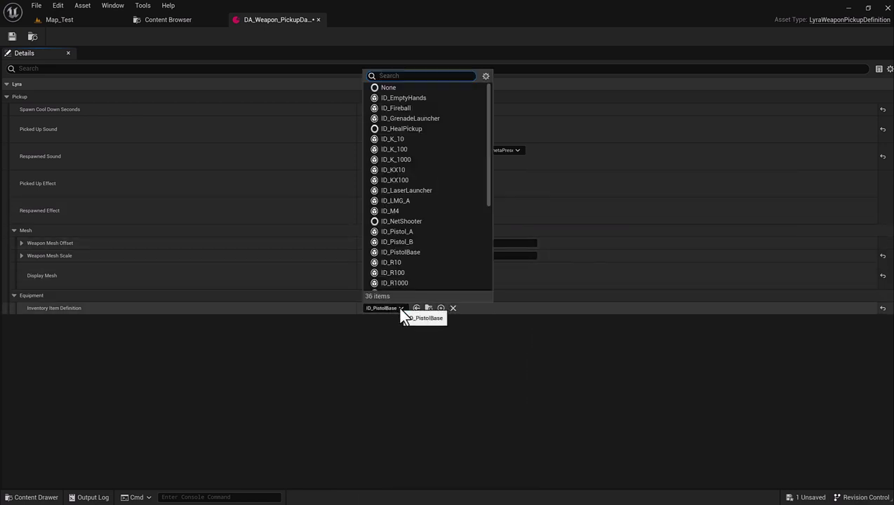
type("Fireball")
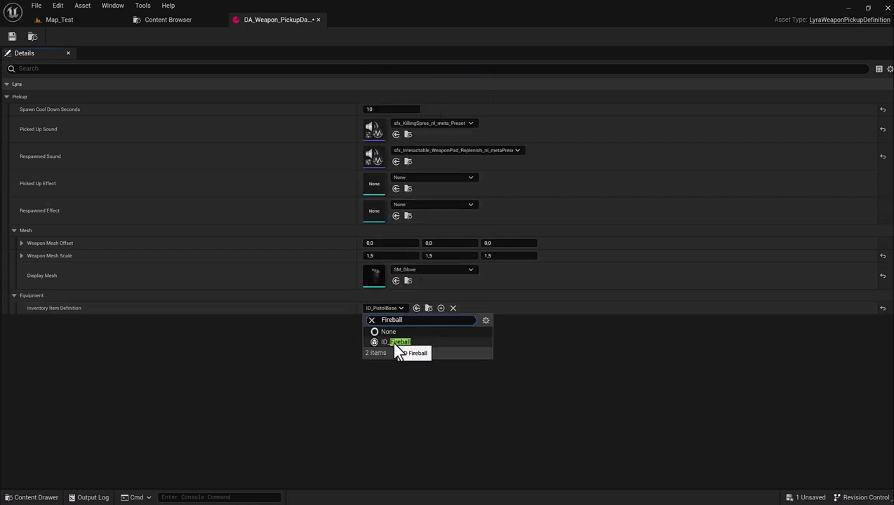
left_click(394, 342)
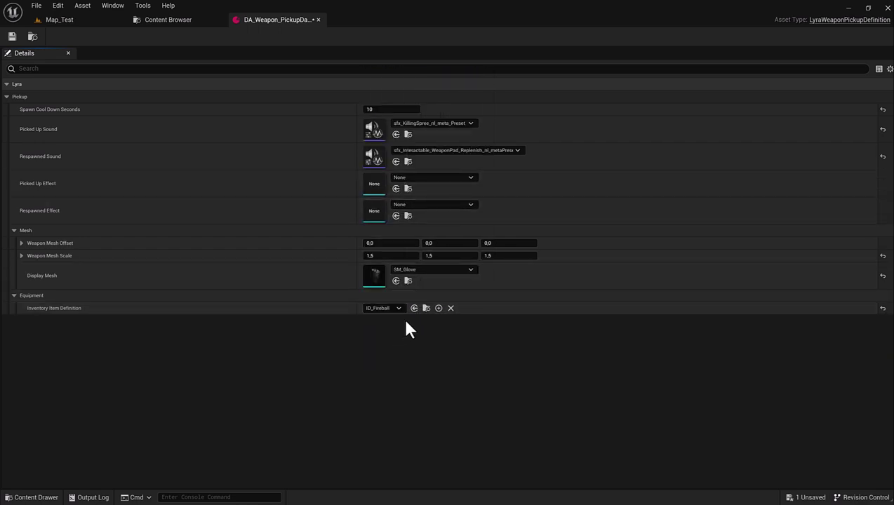
Save the Fireball pickup data and open the ID_Fireball item definition from its folder.
left_click(13, 38)
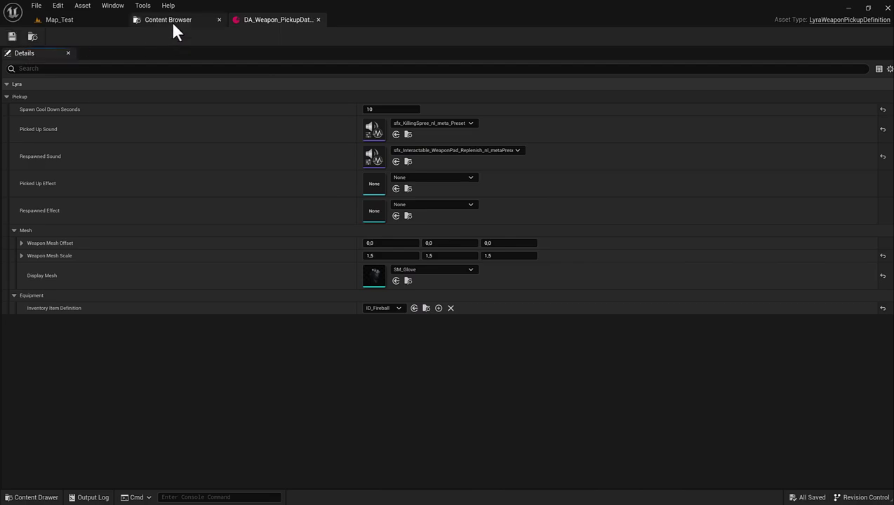
left_click(318, 20)
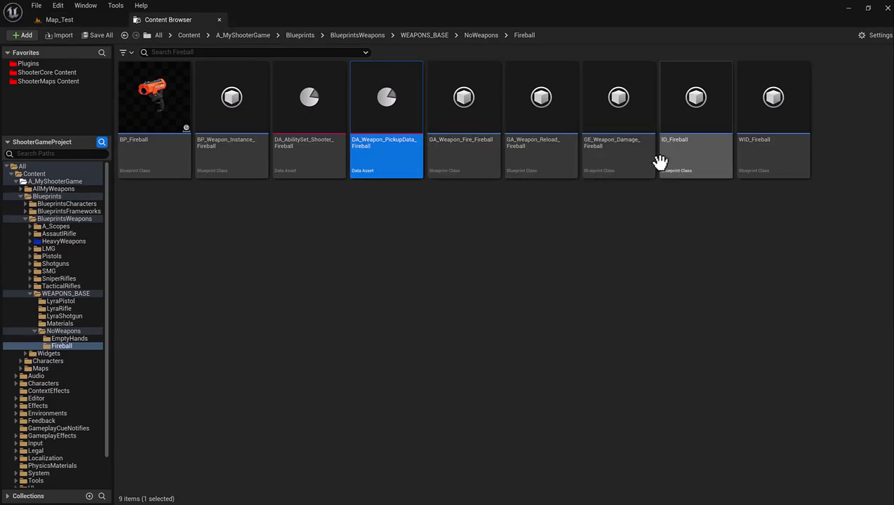
double_click(688, 154)
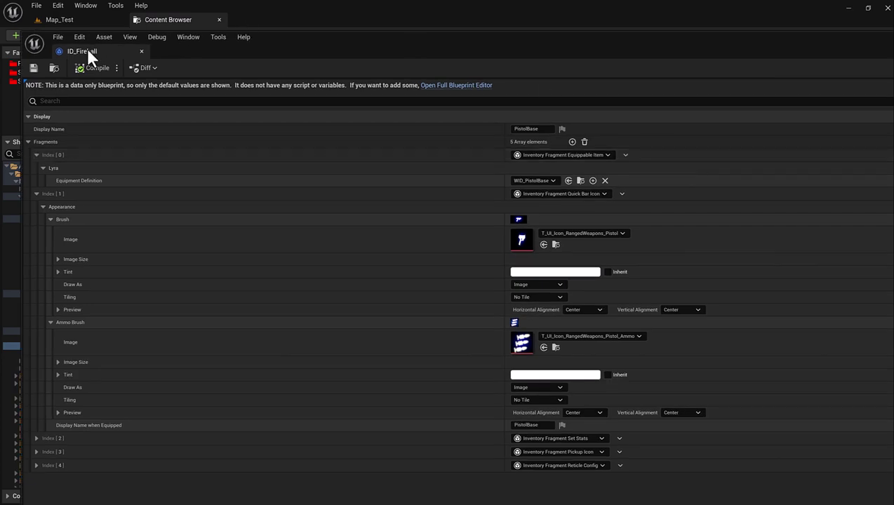
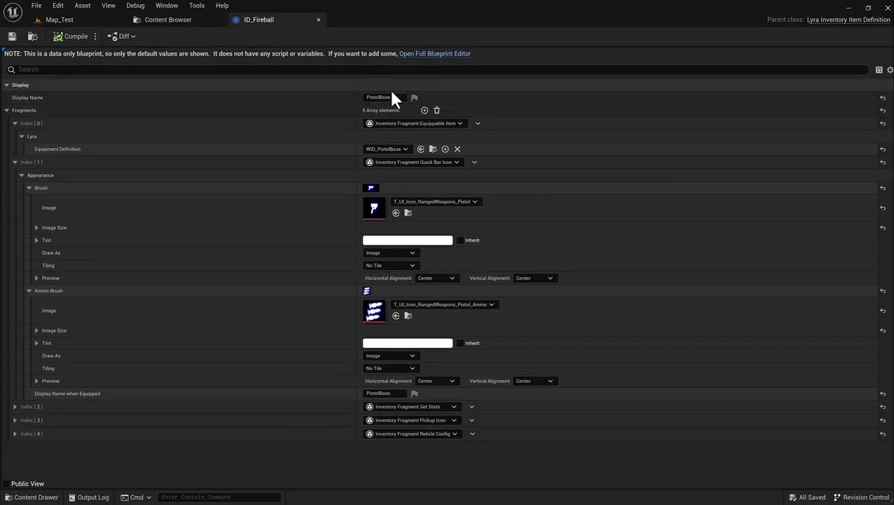
Name the ID_Fireball item 'Fireball' and set its Equipment Definition to WID_Fireball.
left_click(389, 96)
type("Fireball")
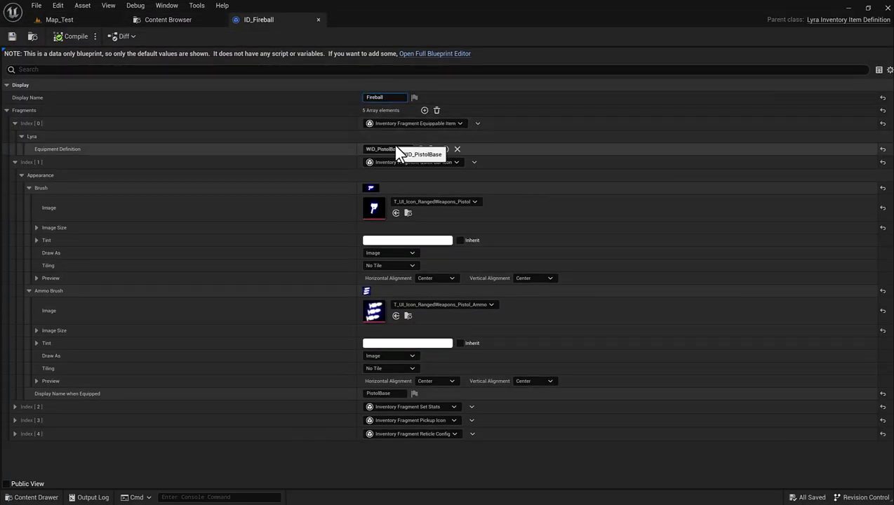
left_click(404, 150)
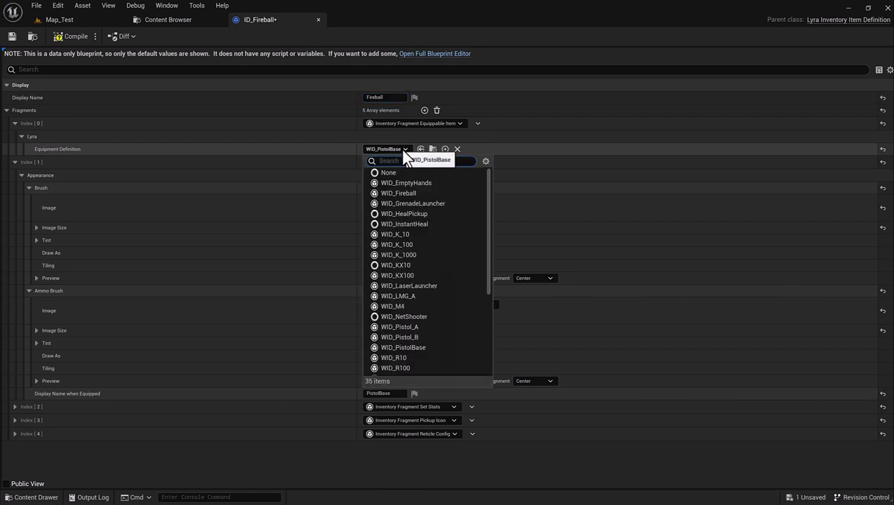
type("Fireball")
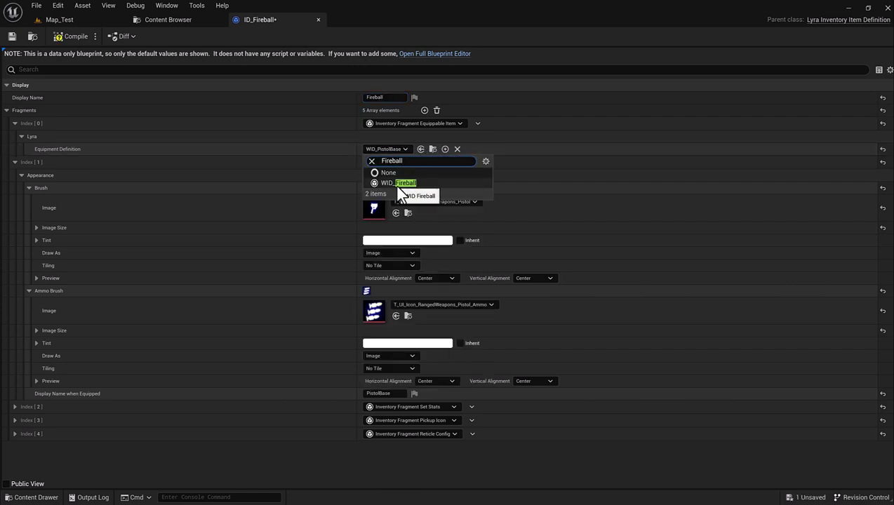
left_click(395, 184)
Set the quick bar icon's Brush Image to T_UI_Icon_Accolade_QuadrupleElimination.
left_click(399, 203)
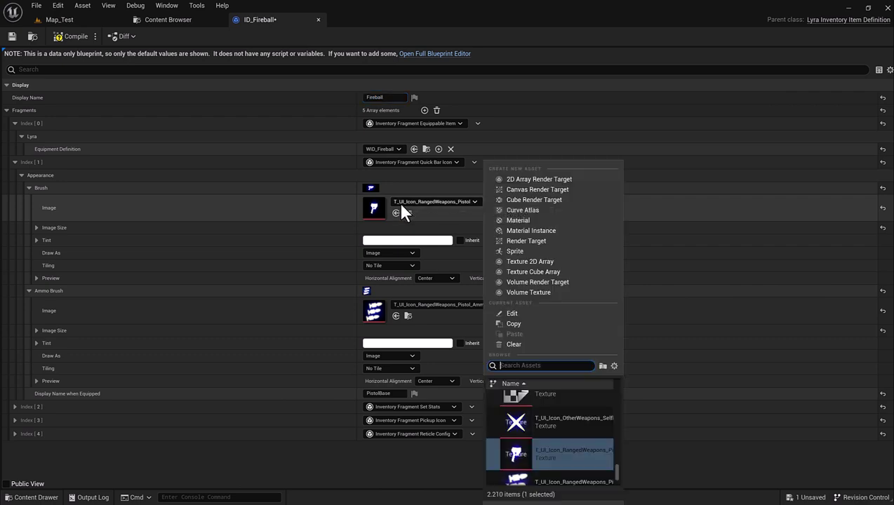
scroll(530, 430, "up", 3)
scroll(532, 429, "up", 3)
scroll(532, 430, "up", 3)
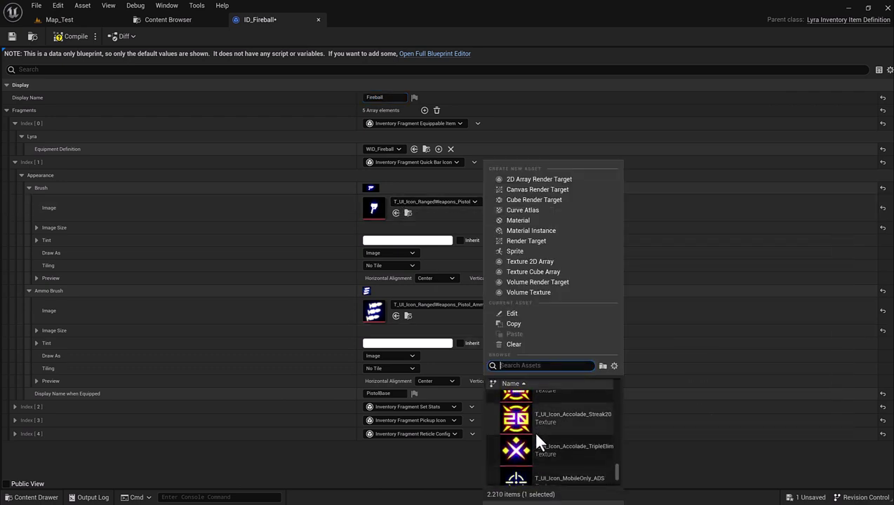
scroll(536, 440, "up", 2)
scroll(532, 430, "up", 1)
scroll(536, 425, "up", 1)
scroll(533, 420, "up", 1)
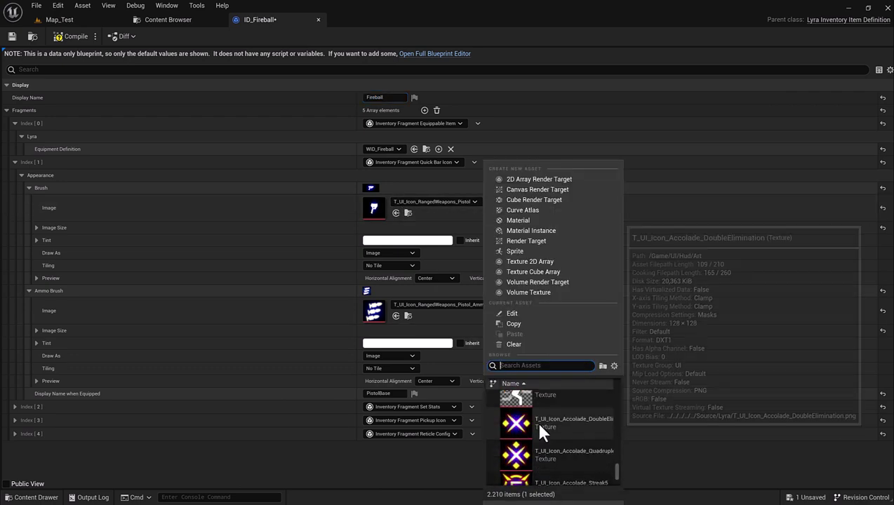
scroll(535, 420, "down", 1)
left_click(545, 411)
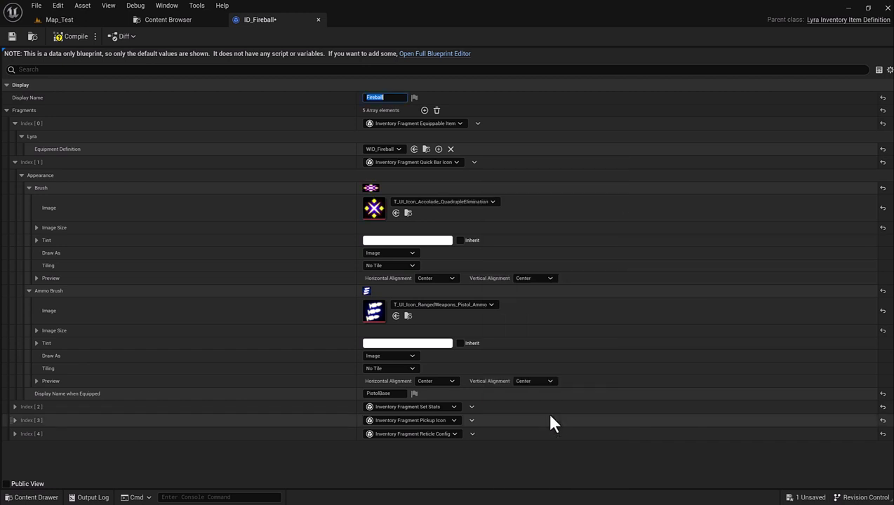
Set the Ammo Brush Image to T_UI_Icon_MobileOnly_Emote.
left_click(414, 306)
scroll(602, 428, "down", 2)
scroll(601, 427, "down", 2)
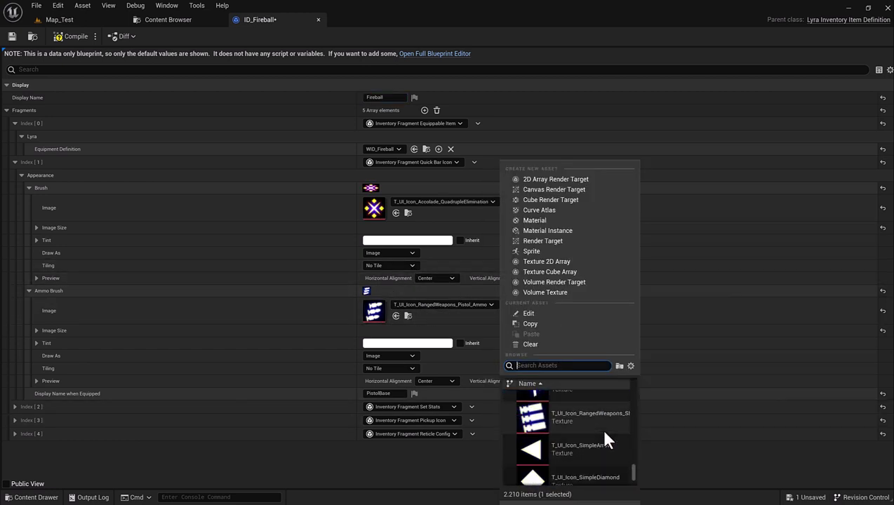
scroll(601, 426, "down", 2)
scroll(600, 425, "down", 1)
scroll(600, 421, "up", 3)
scroll(602, 420, "up", 1)
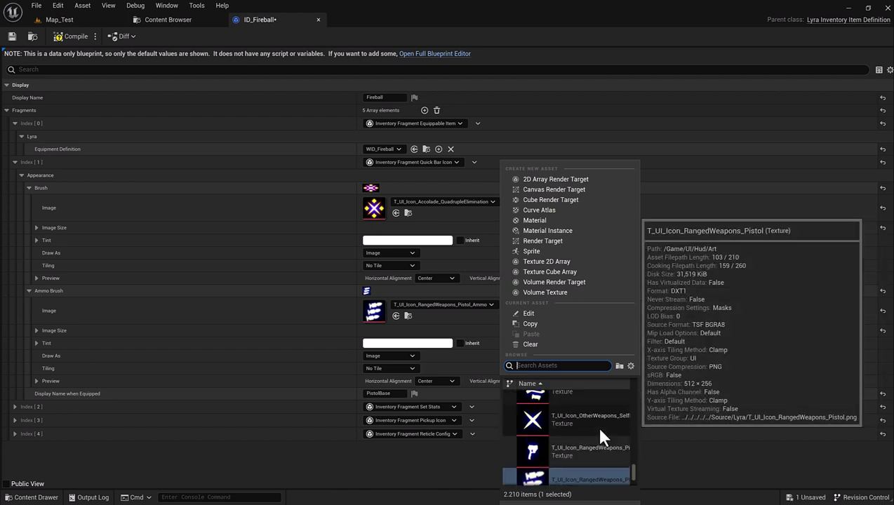
scroll(595, 423, "up", 2)
scroll(593, 427, "up", 3)
scroll(594, 429, "up", 1)
scroll(593, 432, "up", 1)
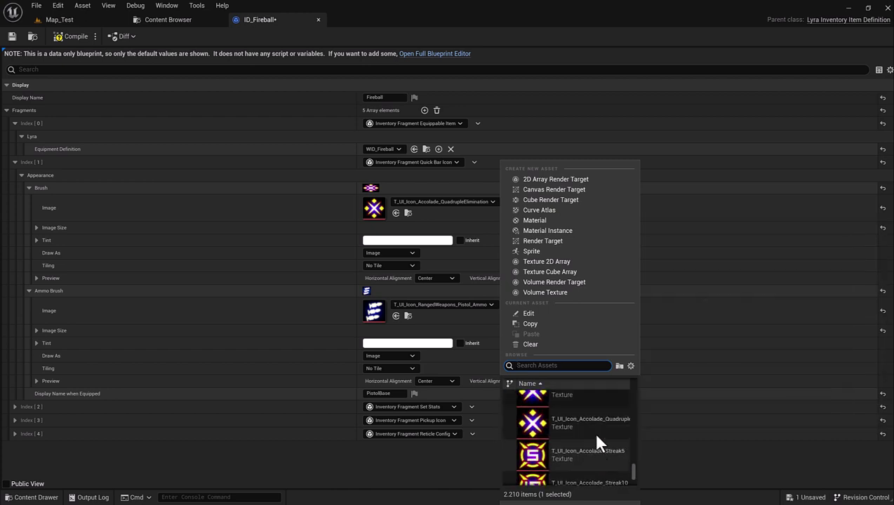
scroll(593, 431, "up", 1)
scroll(592, 432, "down", 1)
scroll(591, 434, "down", 1)
scroll(592, 435, "down", 1)
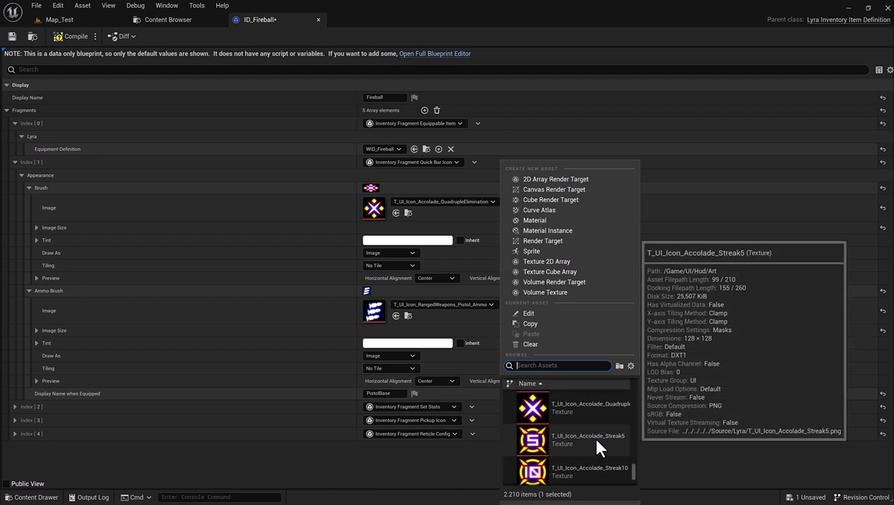
scroll(592, 436, "down", 1)
scroll(596, 442, "down", 1)
scroll(597, 442, "down", 1)
scroll(597, 442, "down", 1)
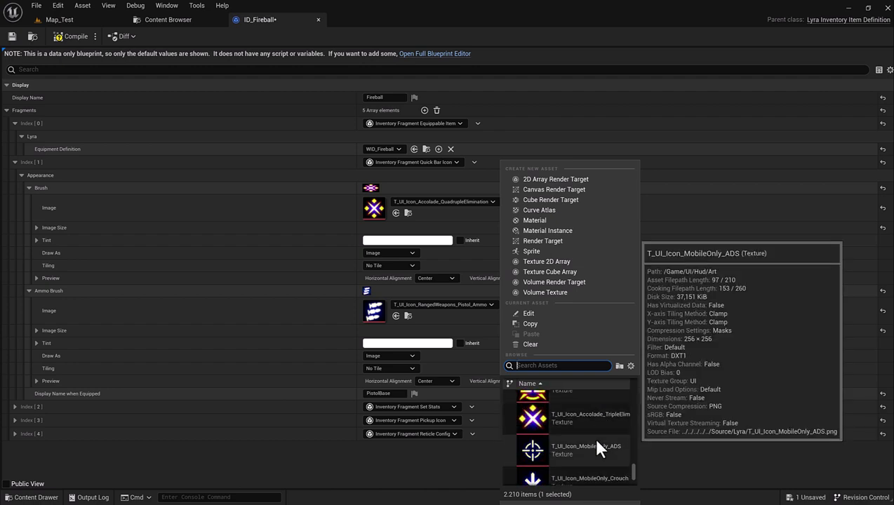
scroll(596, 442, "down", 1)
scroll(593, 436, "down", 2)
scroll(593, 437, "down", 2)
scroll(593, 437, "up", 1)
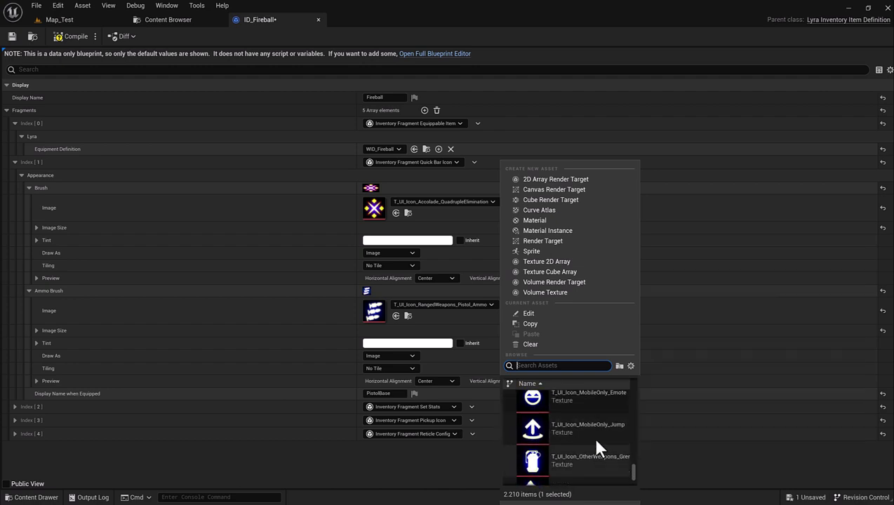
left_click(580, 413)
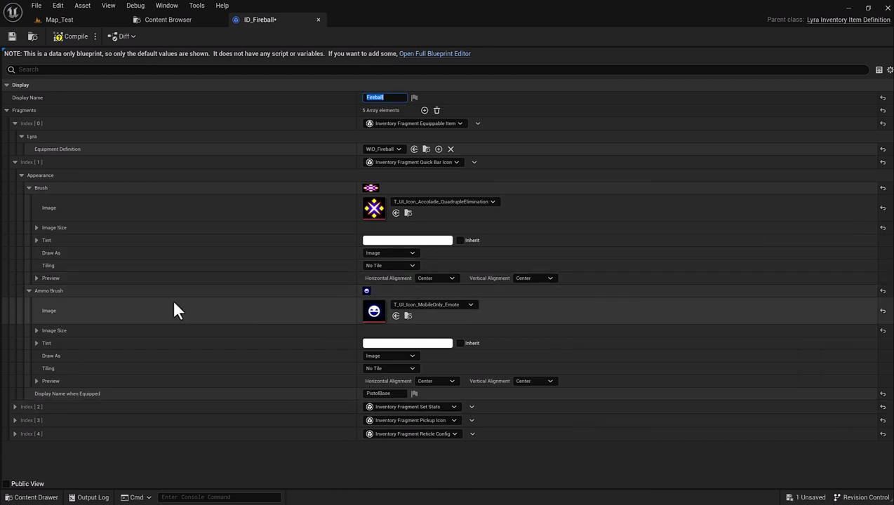
In the Index [2] Initial Item Stats, give SpareAmmo, MagazineSize and MagazineAmmo each a value of 4.
left_click(21, 175)
left_click(16, 188)
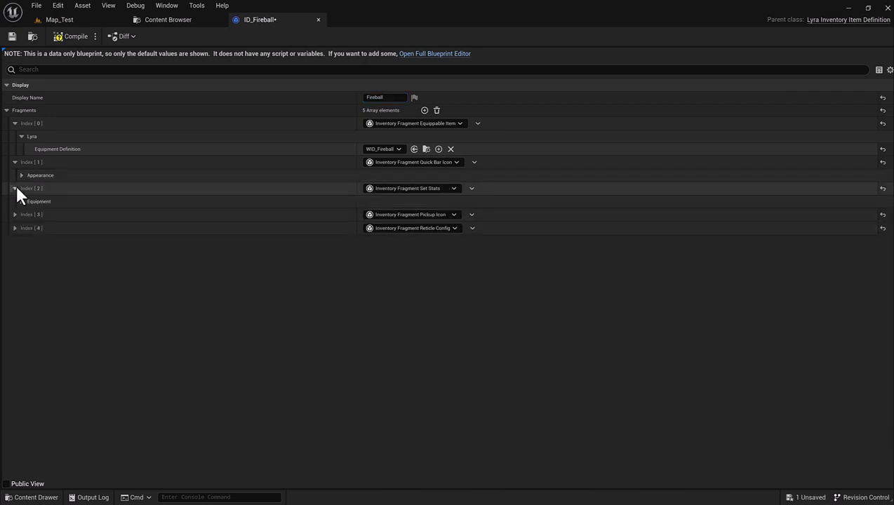
left_click(23, 202)
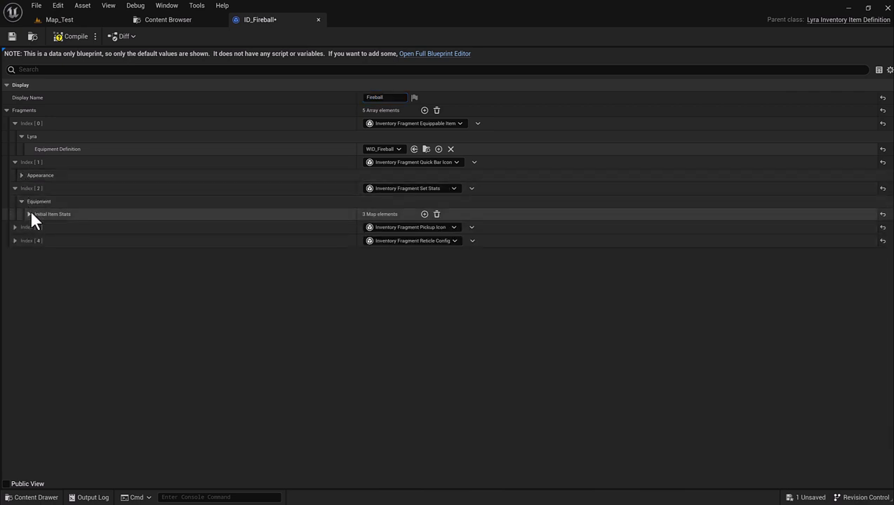
left_click(29, 212)
left_click(36, 226)
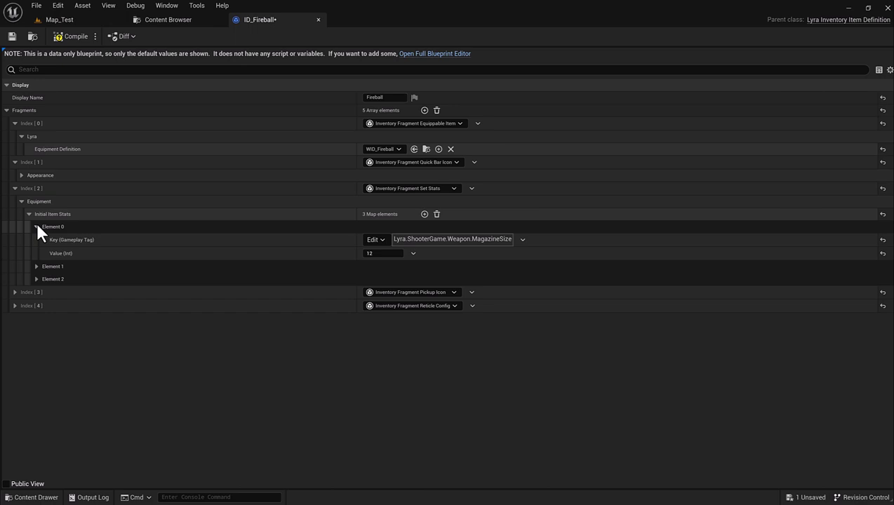
left_click(38, 267)
left_click(36, 305)
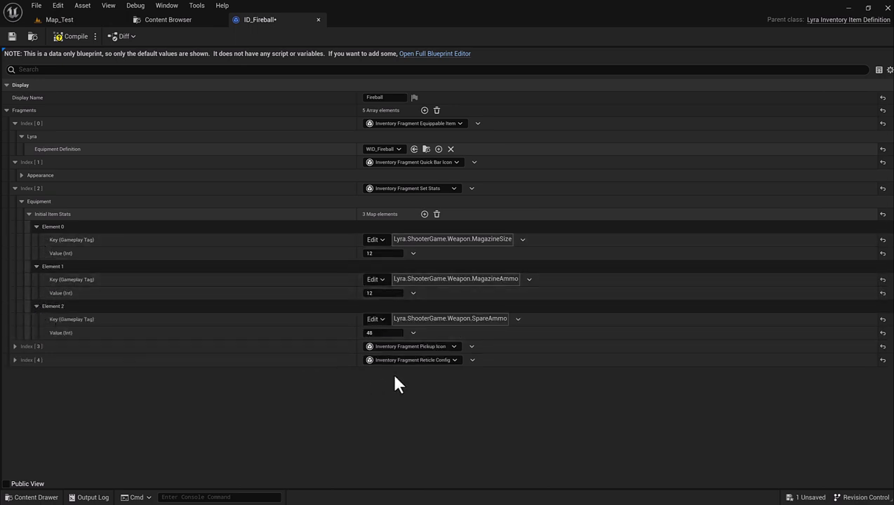
left_click(382, 334)
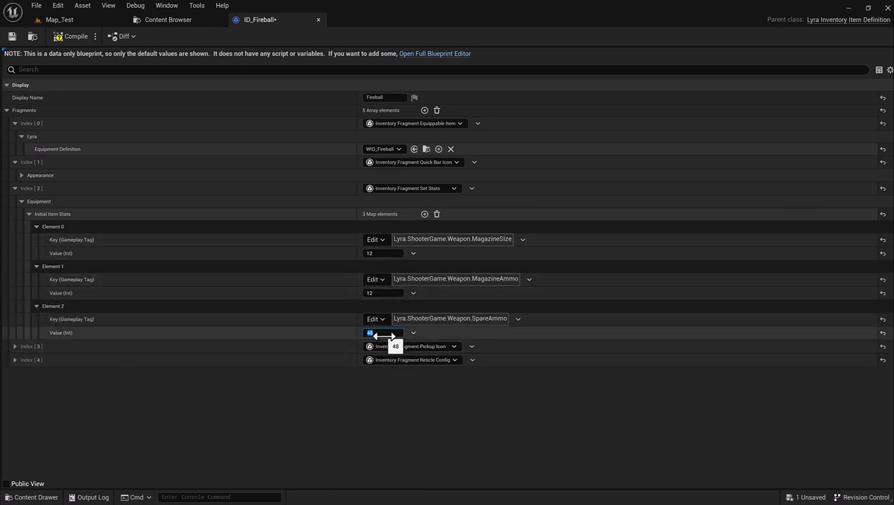
type("4")
left_click(379, 254)
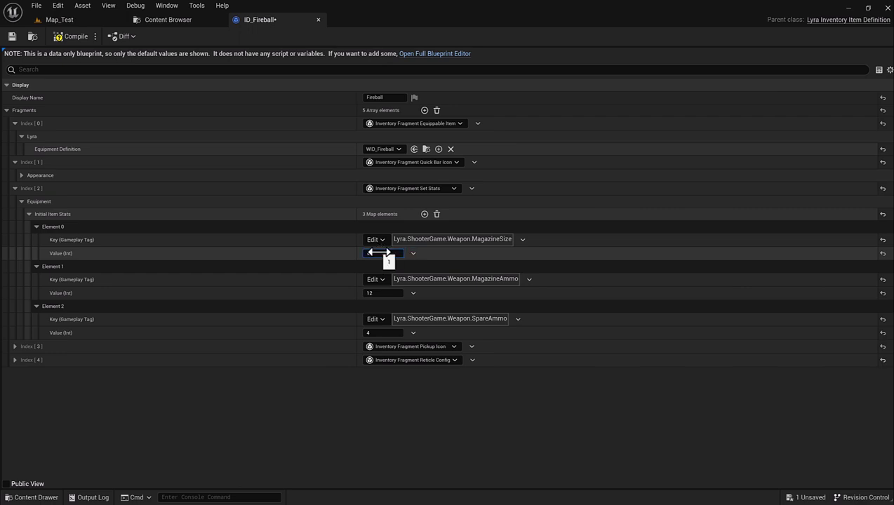
type("4")
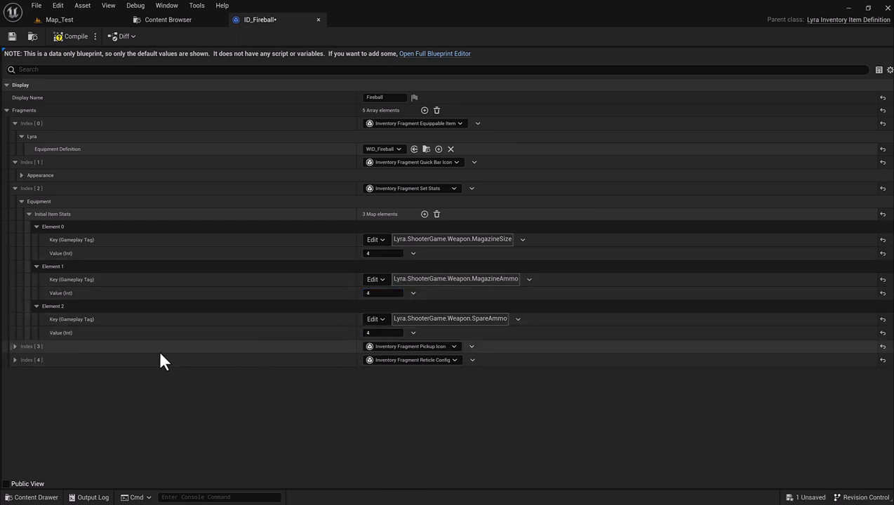
Expand the Index [3] Pickup Icon fragment, check its Skeletal Mesh, then show its element options.
left_click(14, 348)
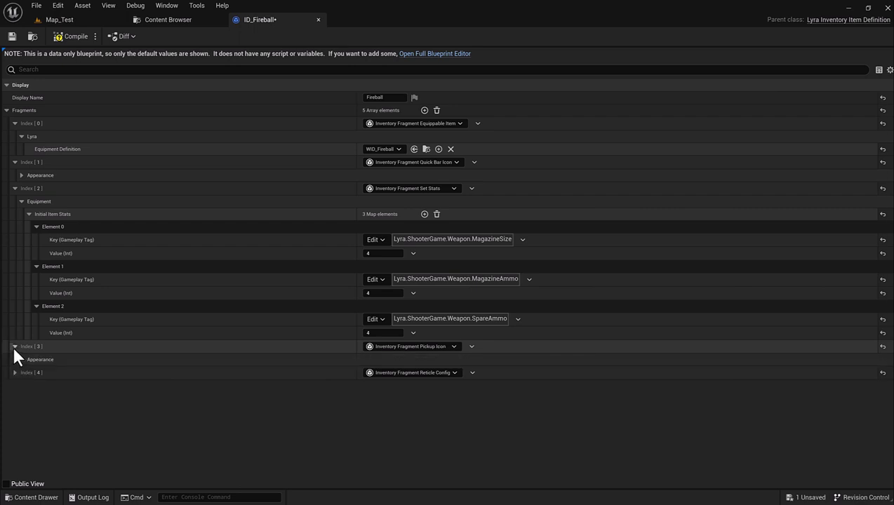
left_click(22, 359)
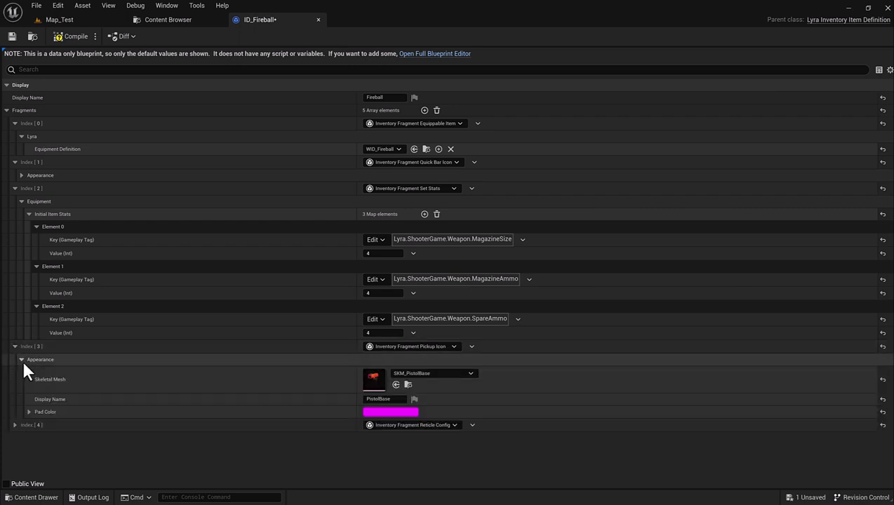
left_click(421, 373)
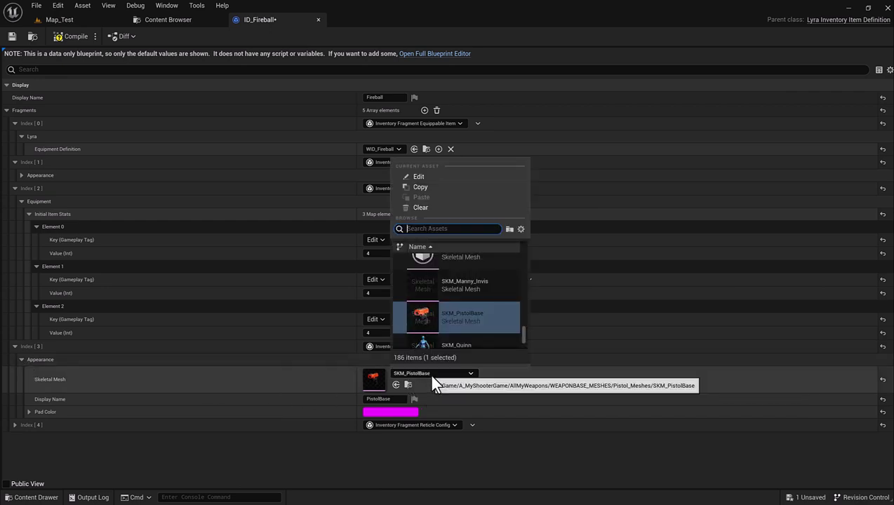
left_click(75, 360)
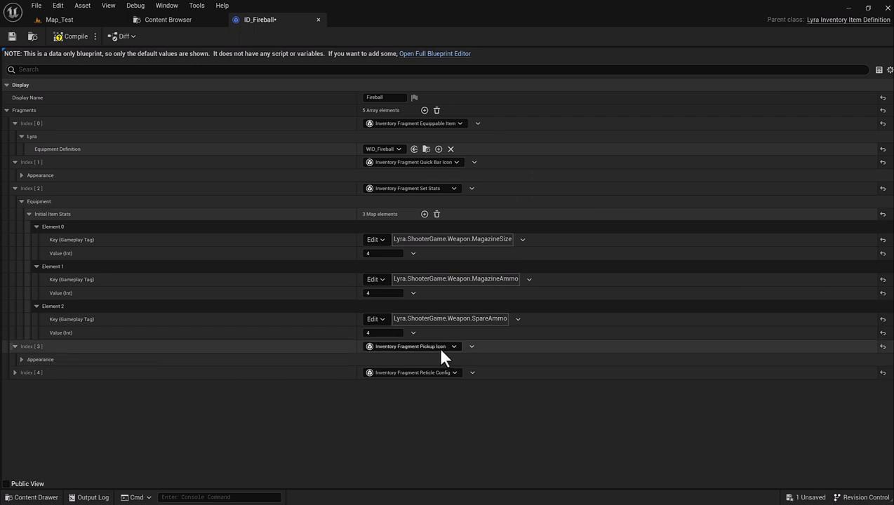
left_click(470, 346)
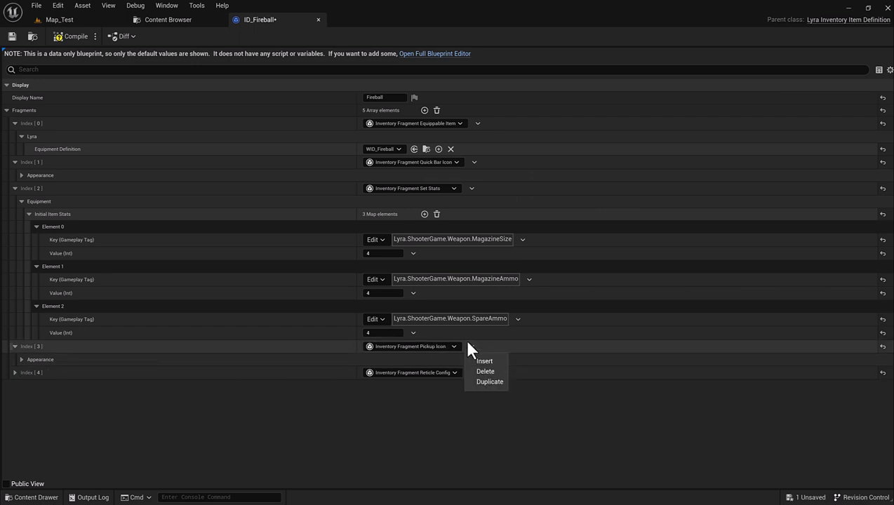
Delete the Pickup Icon fragment and set reticle widgets to UI_Reticle_Rocket_A and UI_AmmoCounter_Rocket_A.
left_click(493, 373)
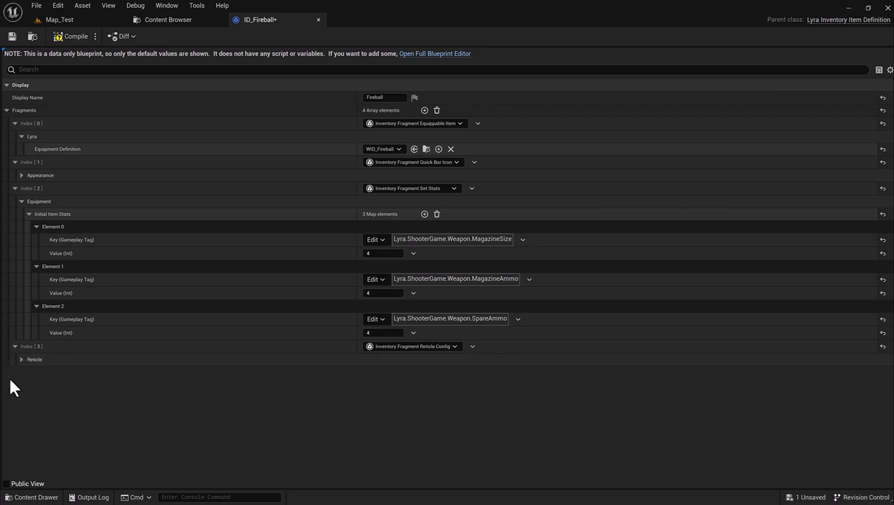
left_click(20, 359)
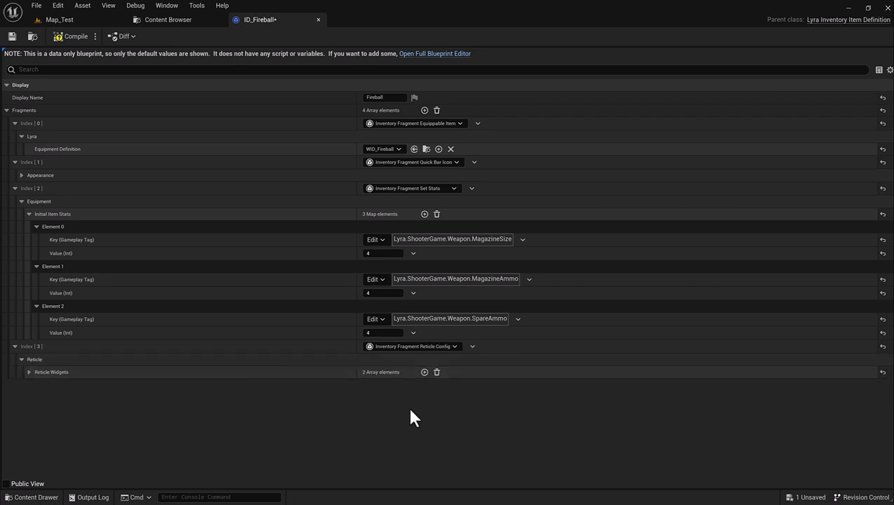
left_click(29, 372)
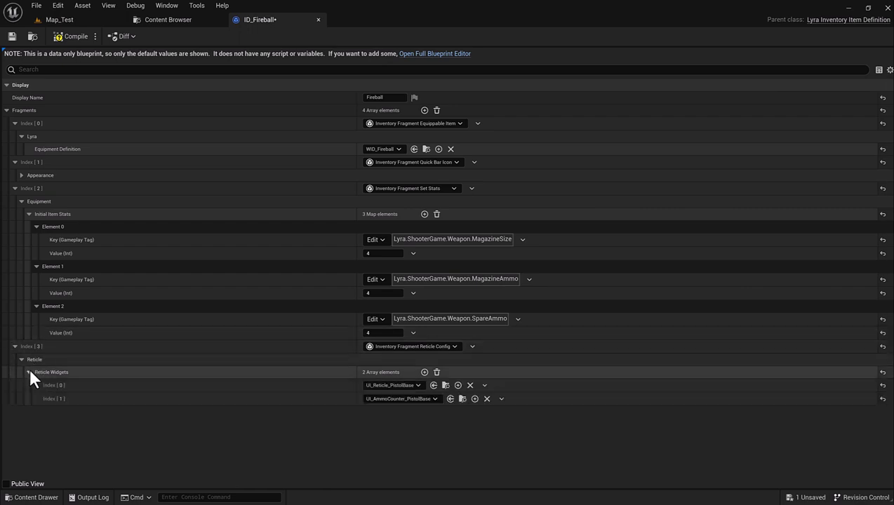
left_click(412, 385)
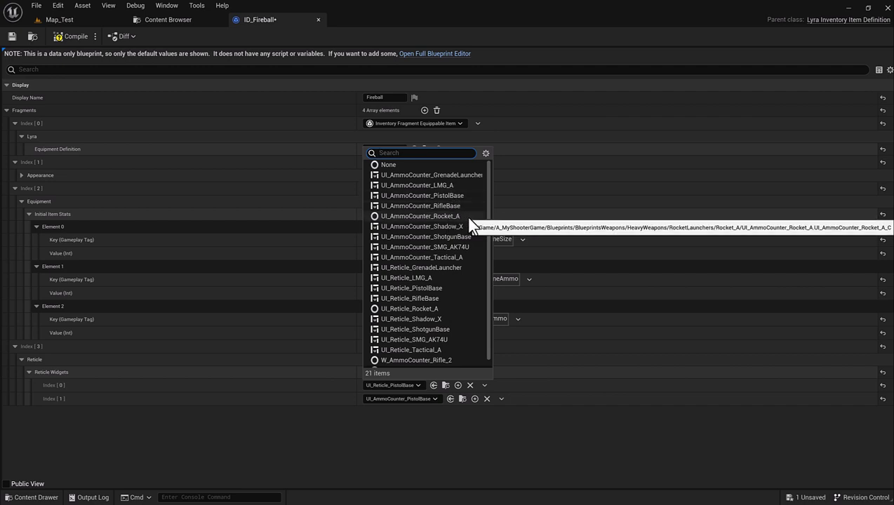
scroll(465, 223, "down", 1)
left_click(438, 301)
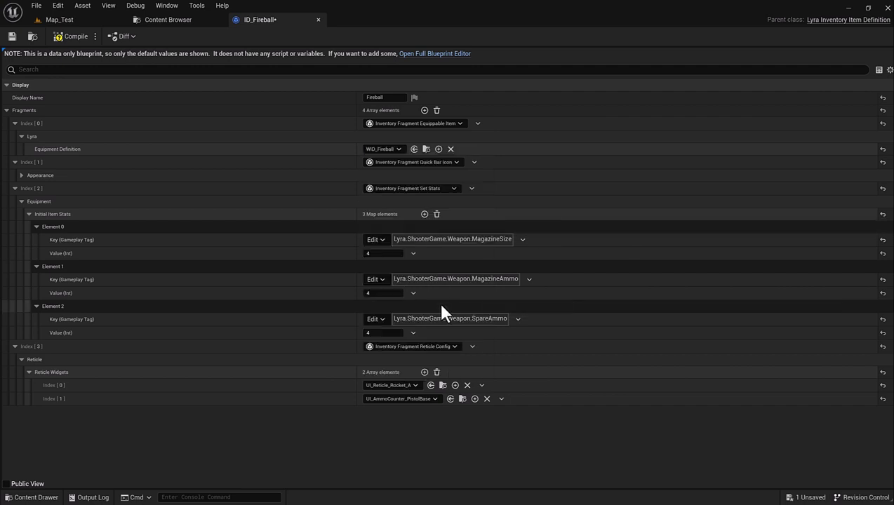
left_click(430, 398)
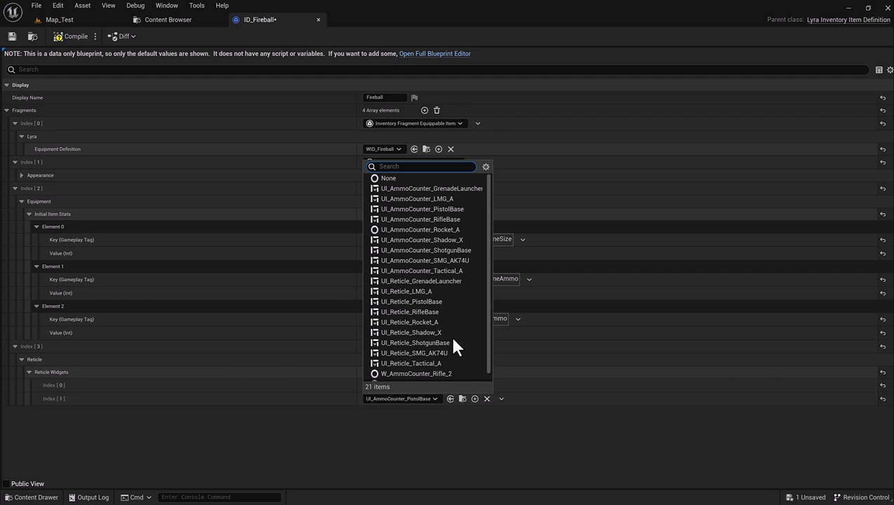
left_click(456, 232)
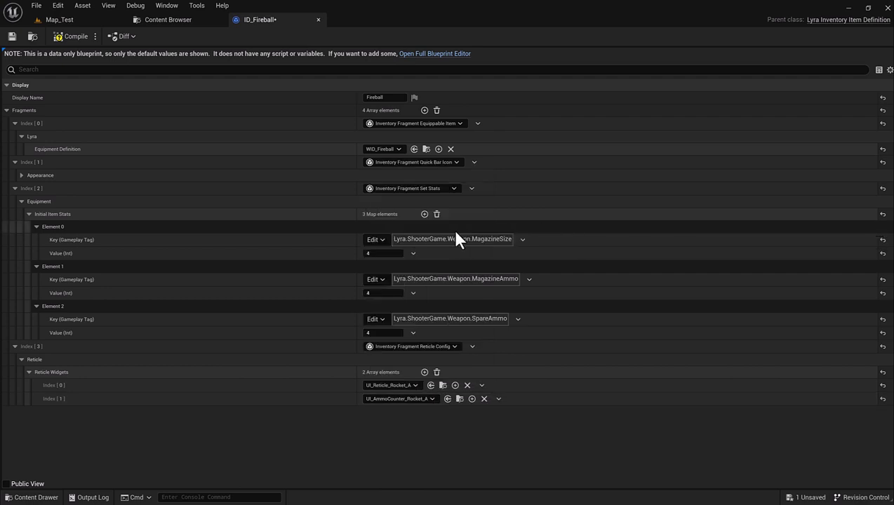
Compile ID_Fireball and open WID_Fireball from the asset browser.
left_click(70, 33)
left_click(150, 19)
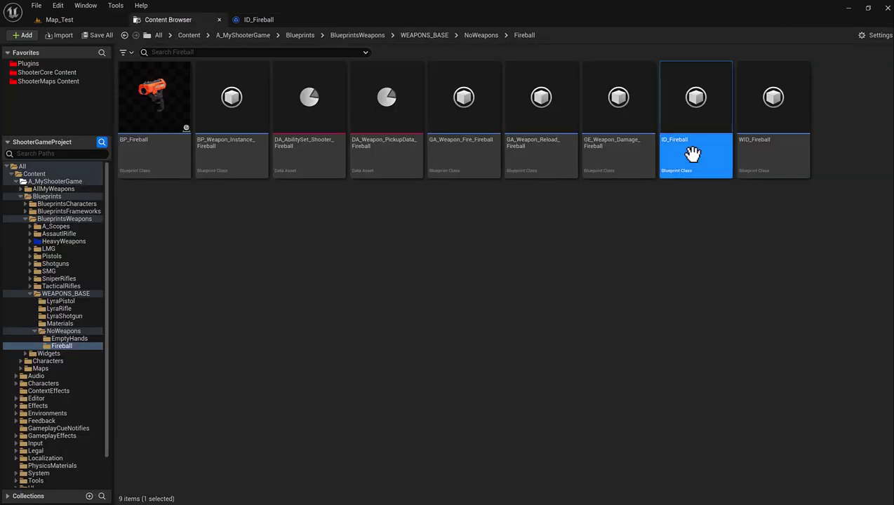
left_click(762, 153)
double_click(763, 153)
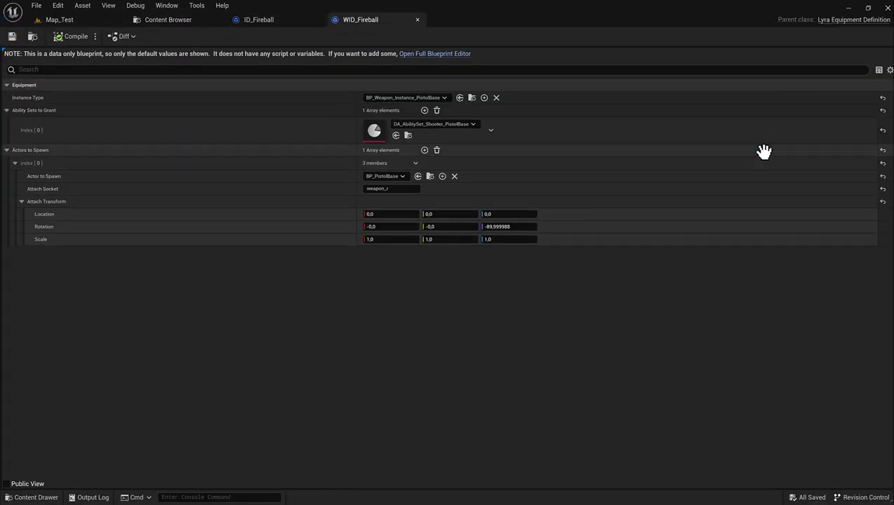
Set Instance Type to BP_Weapon_Instance_Fireball, Ability Set to DA_AbilitySet_Shooter_Fireball, Actor to Spawn to BP_Fireball.
left_click(441, 99)
type("Fireball")
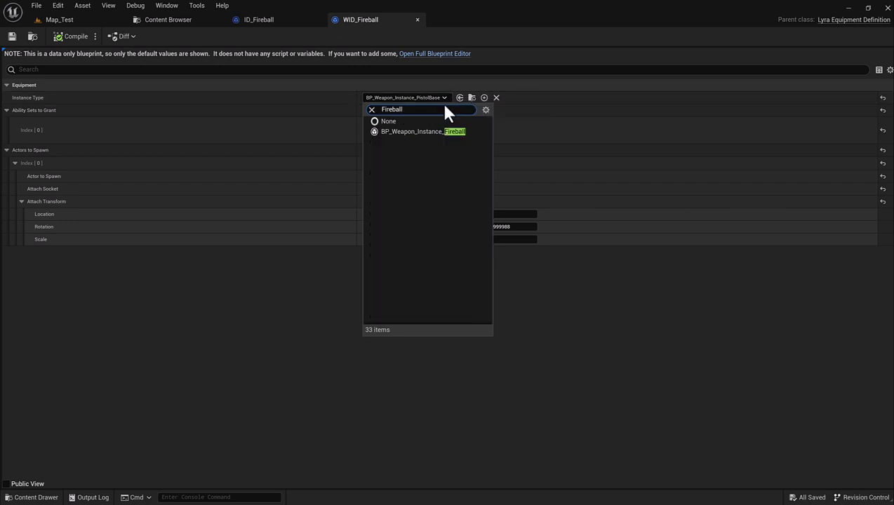
left_click(433, 128)
left_click(431, 129)
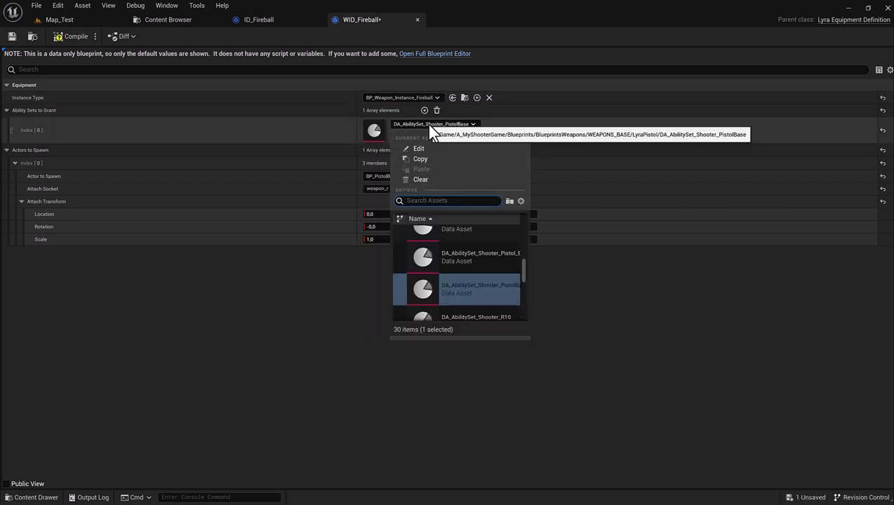
type("Fireball")
left_click(473, 243)
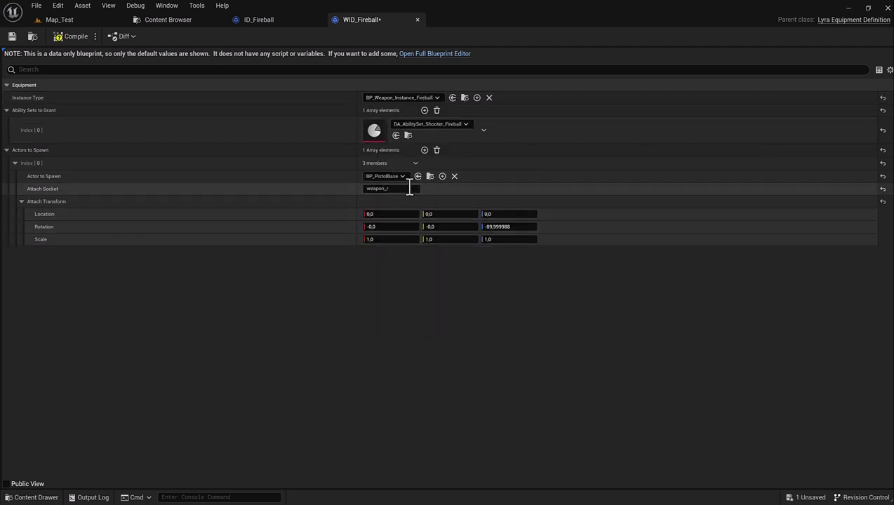
left_click(402, 176)
type("Fireball")
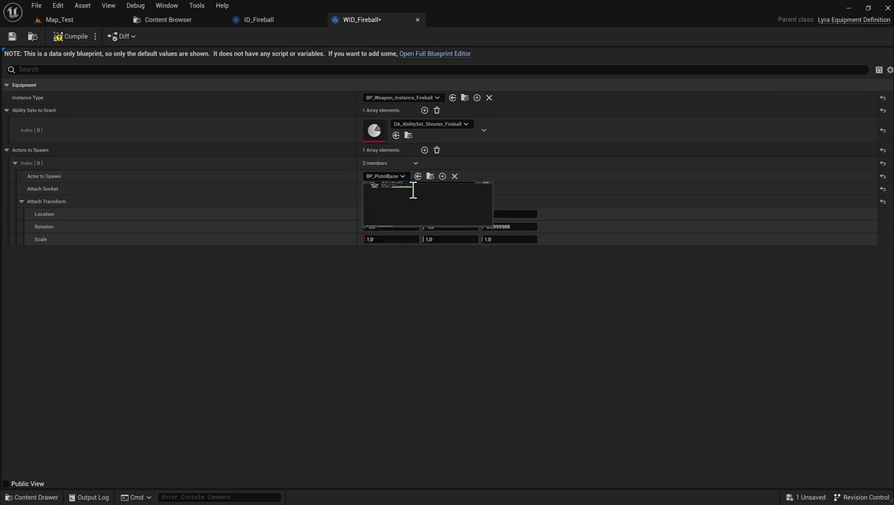
left_click(397, 211)
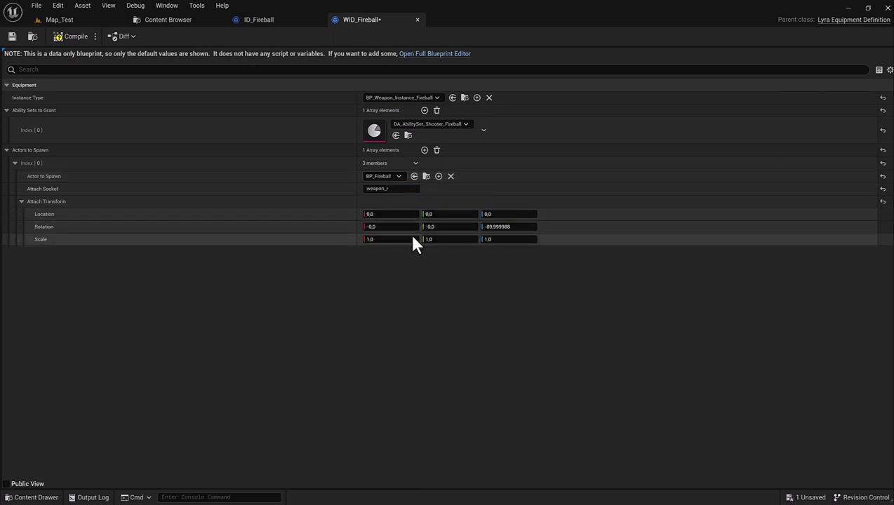
Zero the spawned actor's attach rotation and compile WID_Fireball.
left_click(503, 227)
type("0")
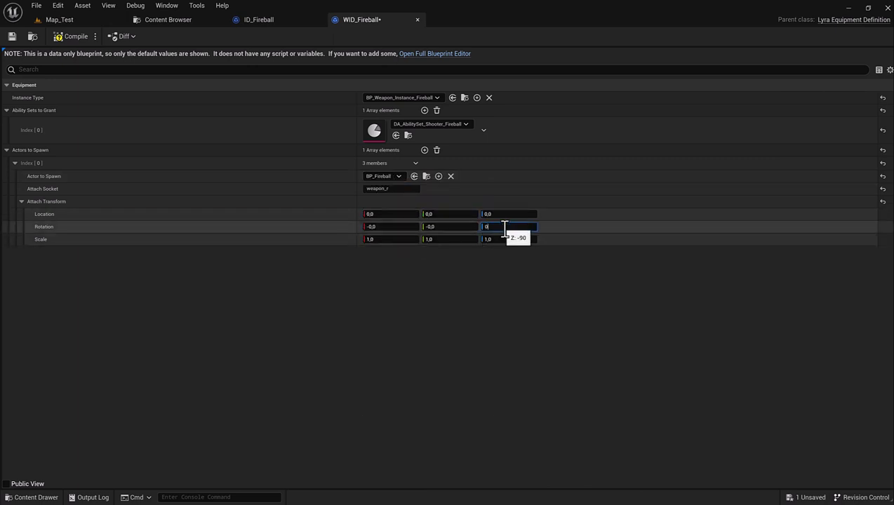
left_click(371, 226)
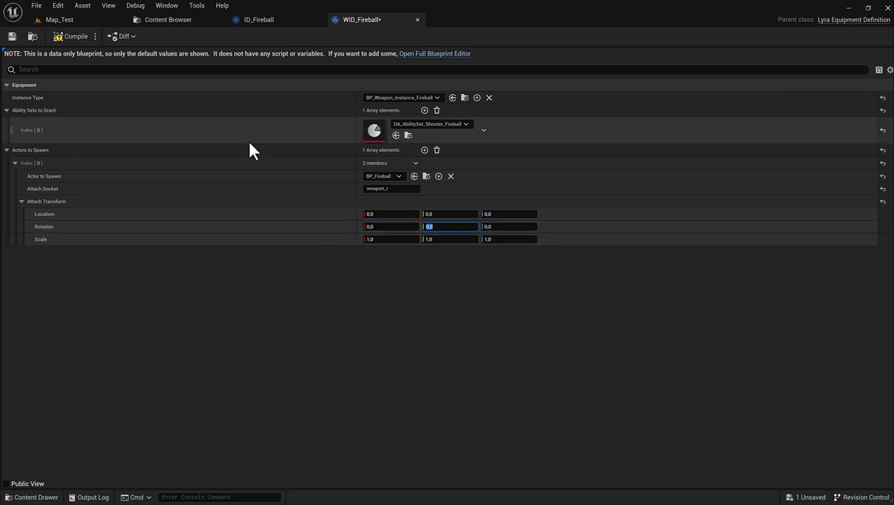
left_click(65, 38)
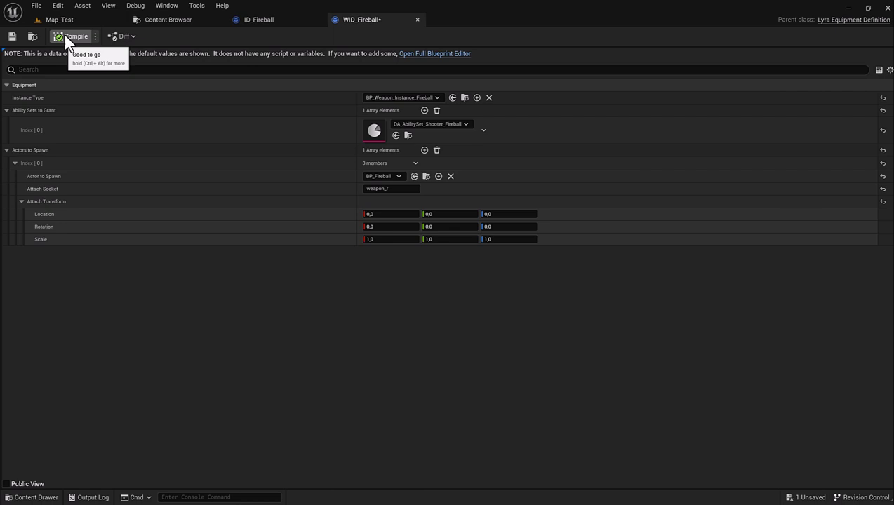
left_click(164, 19)
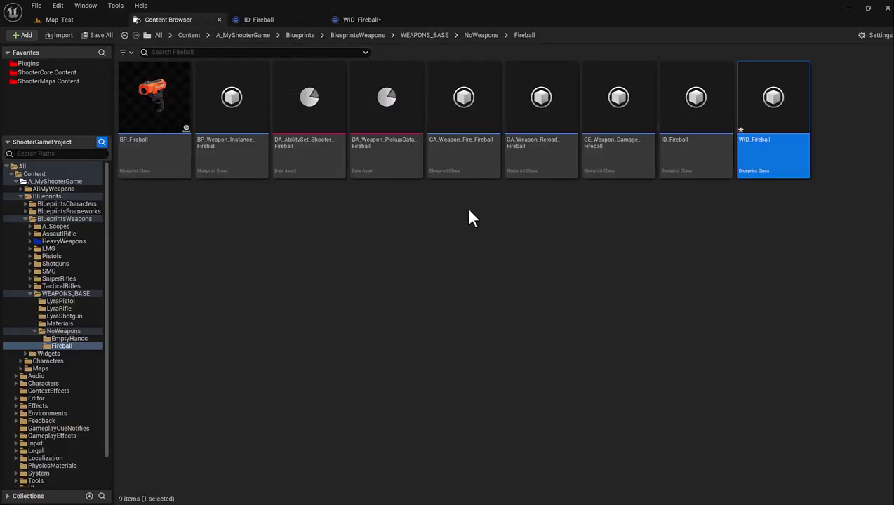
Open the BP_Weapon_Instance_Fireball blueprint from the Content Browser.
double_click(232, 170)
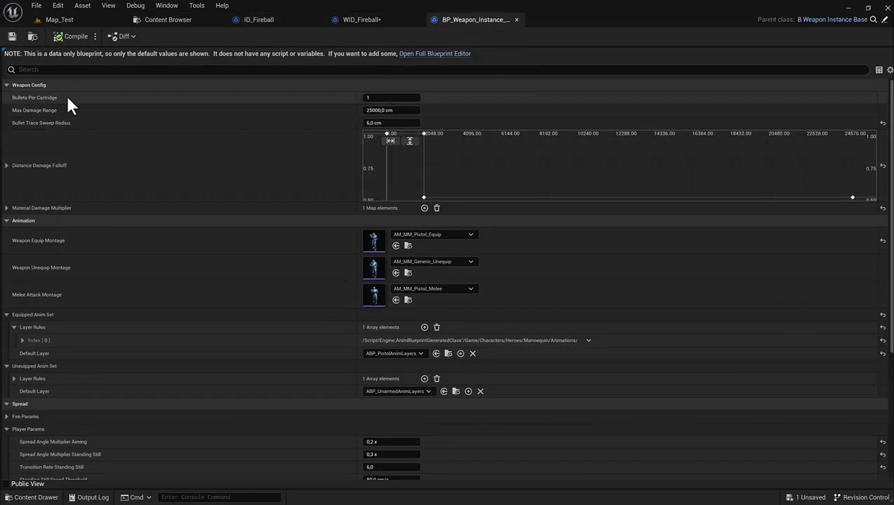
Keep Bullets Per Cartridge at 1 and change Bullet Trace Sweep Radius from 6 to 10 cm.
left_click(395, 98)
left_click(256, 93)
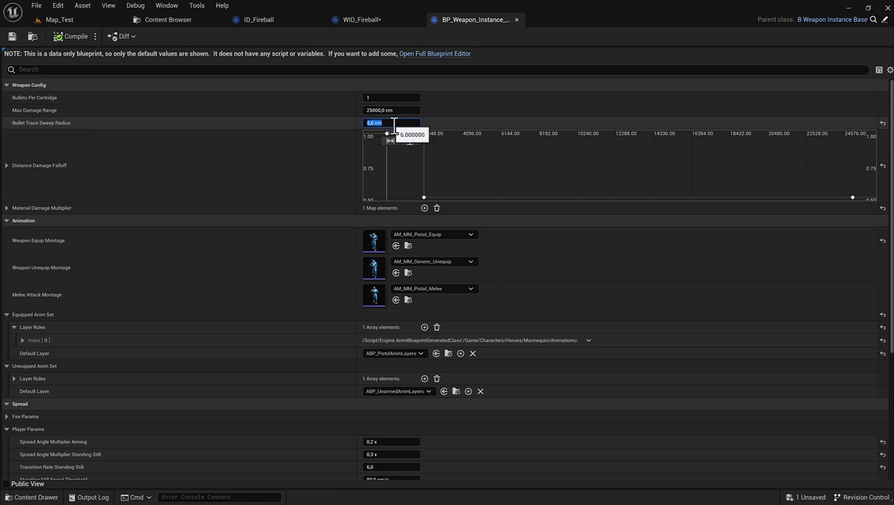
type("1")
left_click(220, 119)
left_click(386, 123)
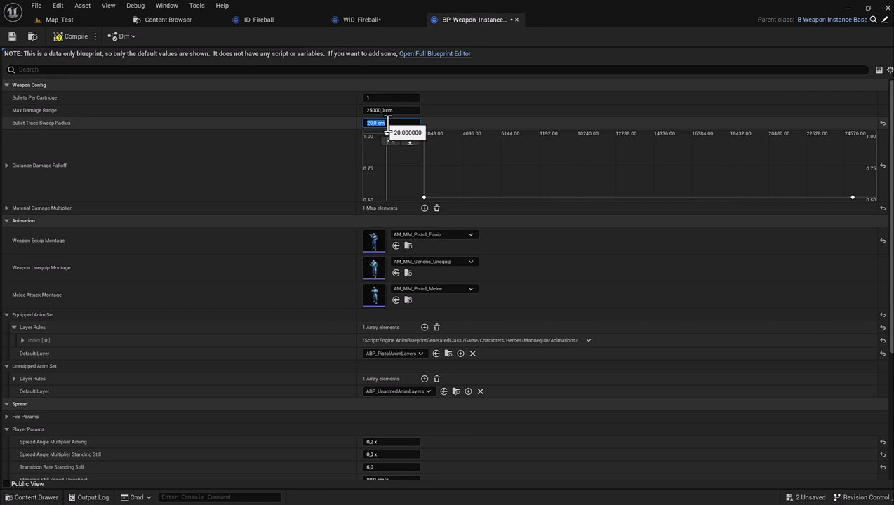
type("10")
key("Return")
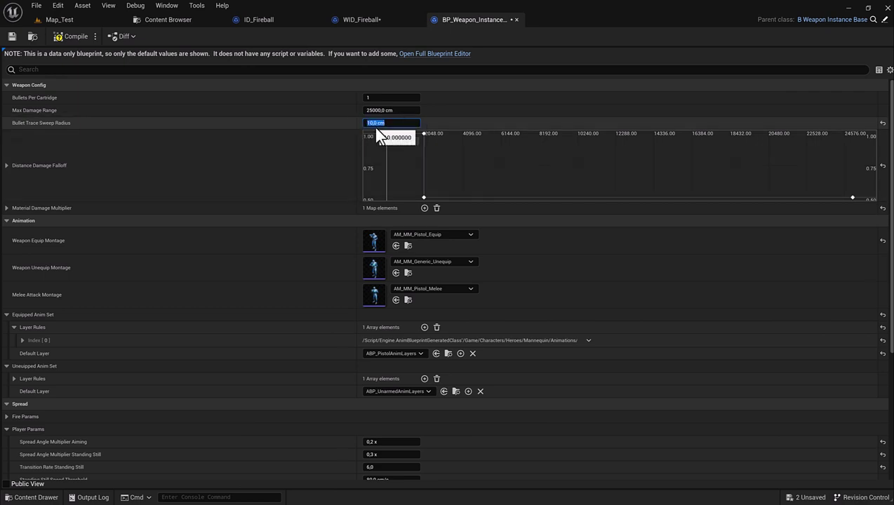
Commit the 10 cm radius and list the anim layer choices for the equipped Default Layer.
left_click(345, 120)
scroll(320, 261, "down", 1)
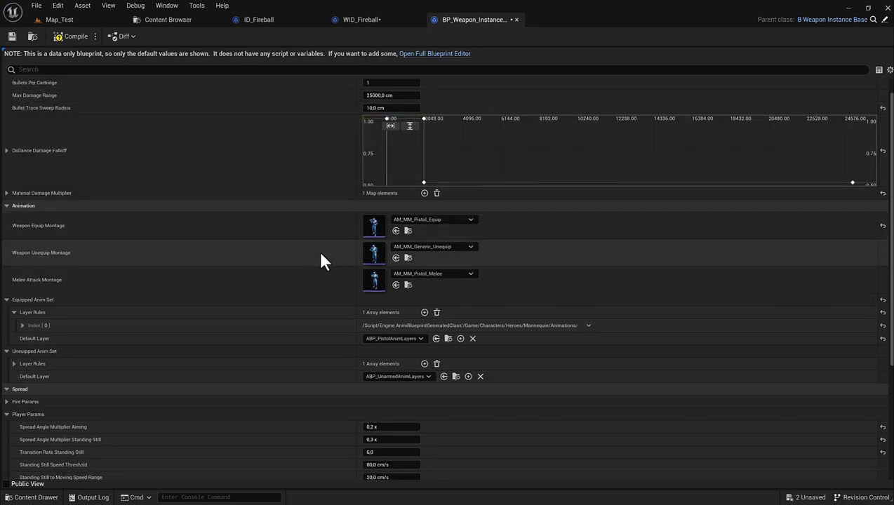
scroll(320, 260, "down", 4)
scroll(333, 247, "down", 1)
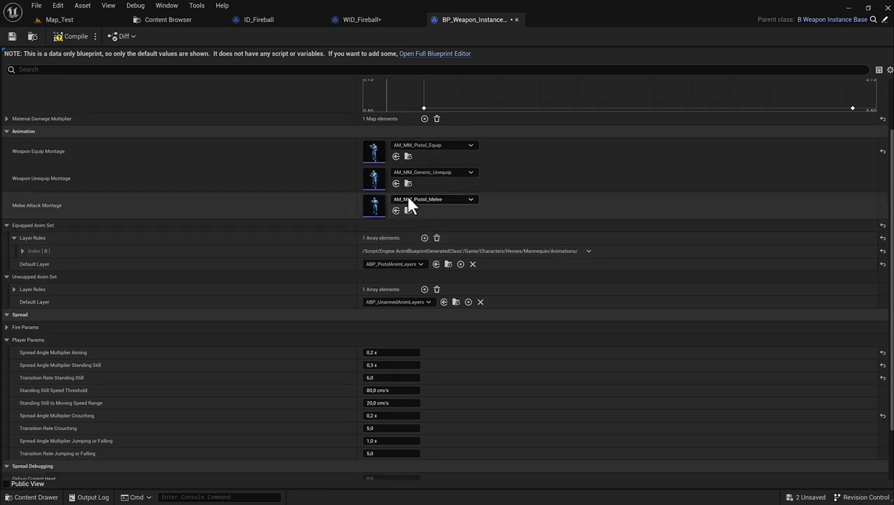
scroll(433, 179, "down", 4)
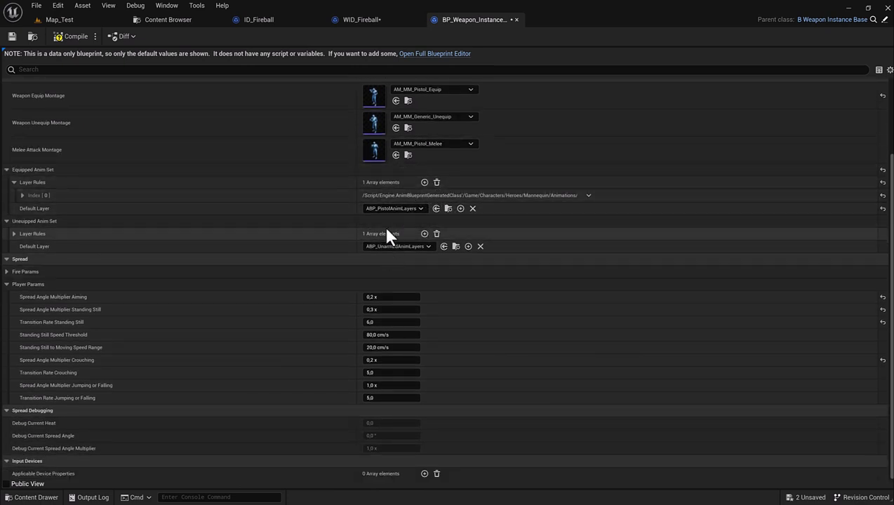
left_click(418, 211)
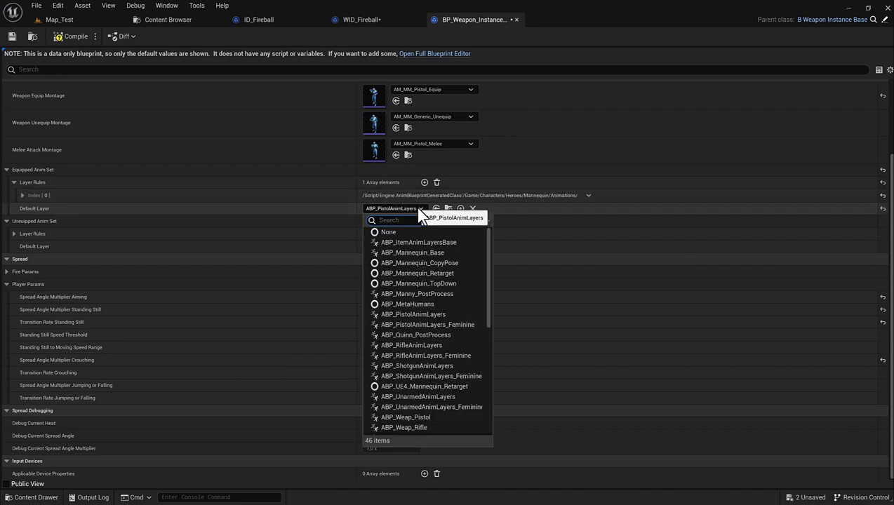
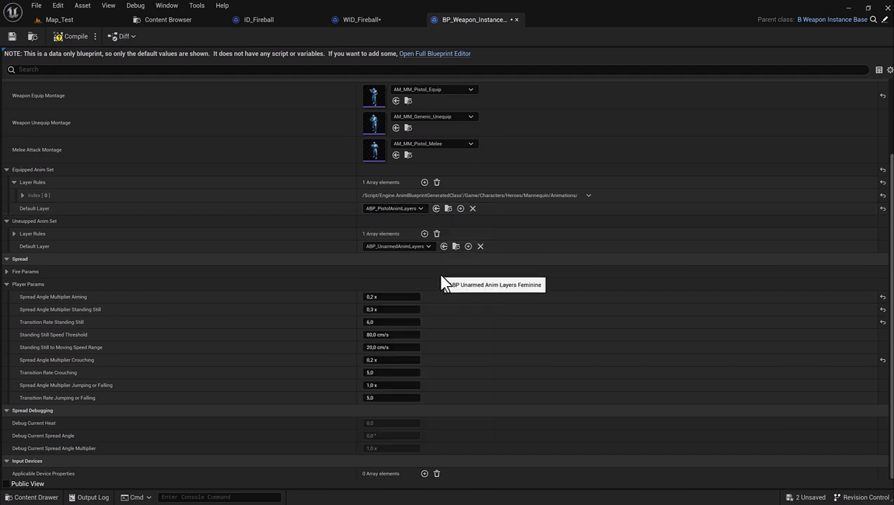
Set both Default Layer entries to ABP_UnarmedAnimLayers_Feminine.
left_click(421, 247)
type("un")
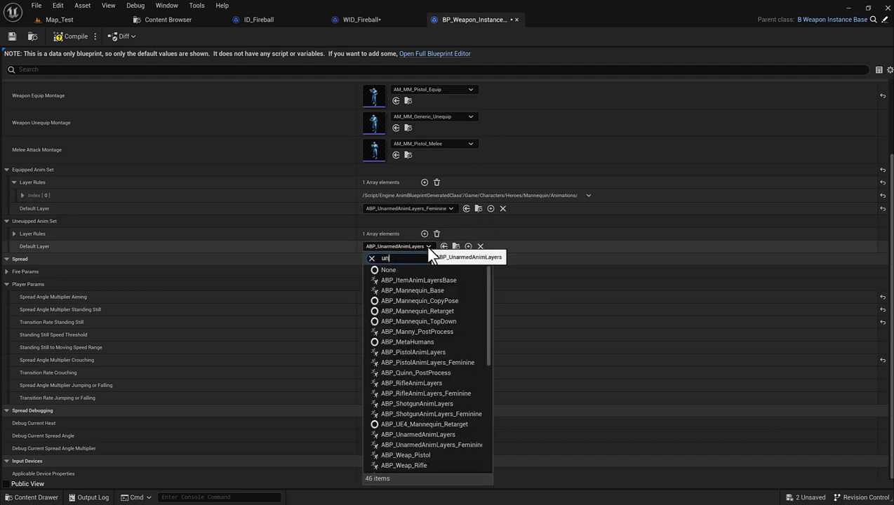
type("ar")
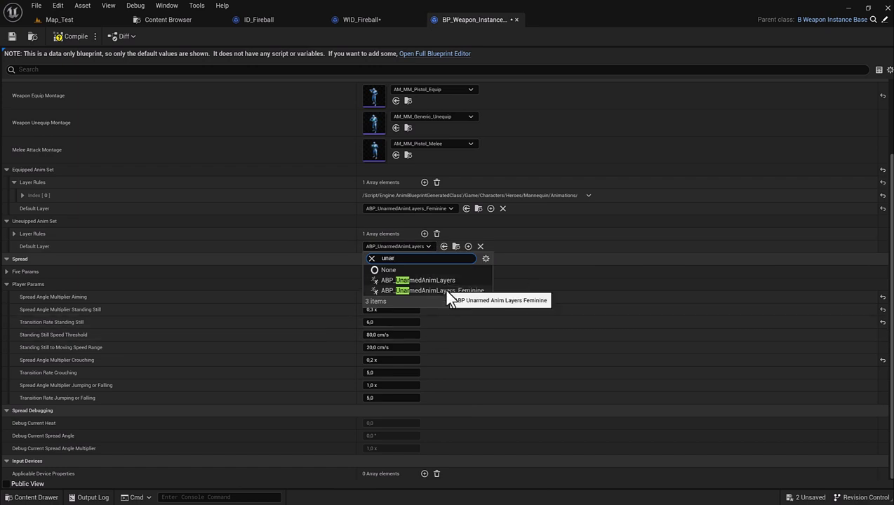
left_click(447, 291)
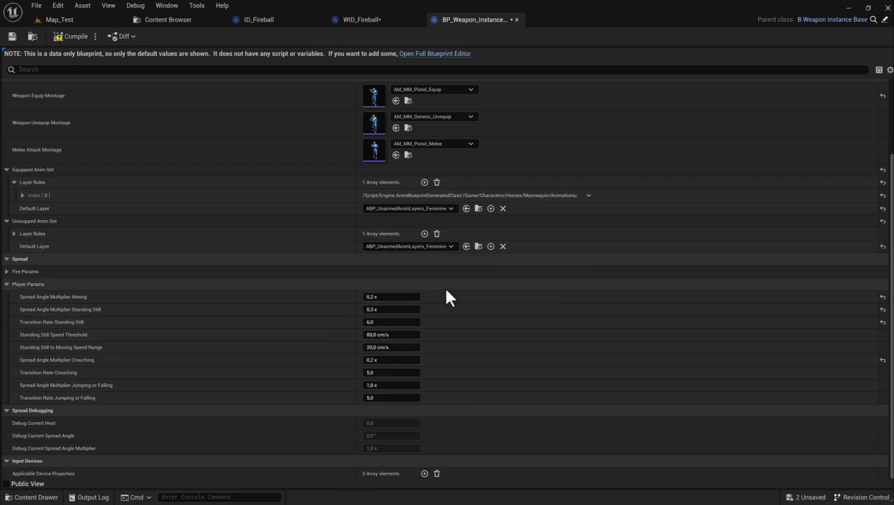
Empty both Layer Rules arrays, then compile and save the weapon instance blueprint.
left_click(436, 181)
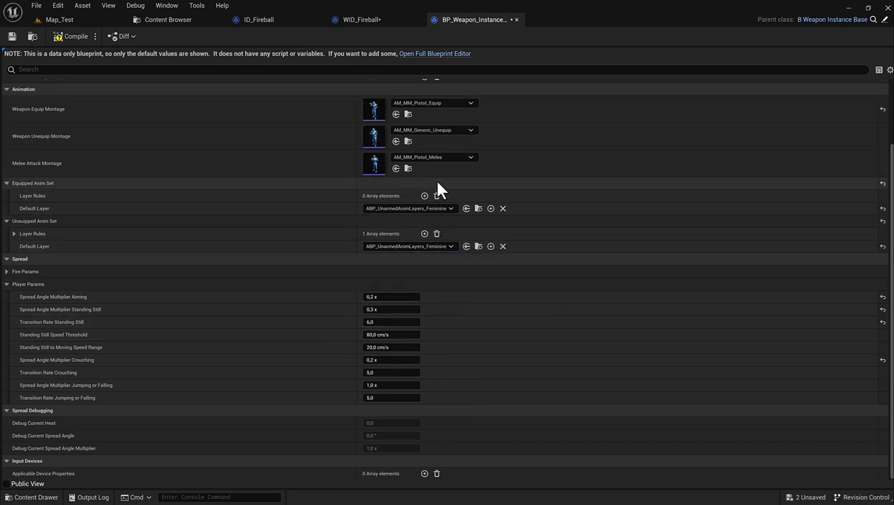
left_click(437, 234)
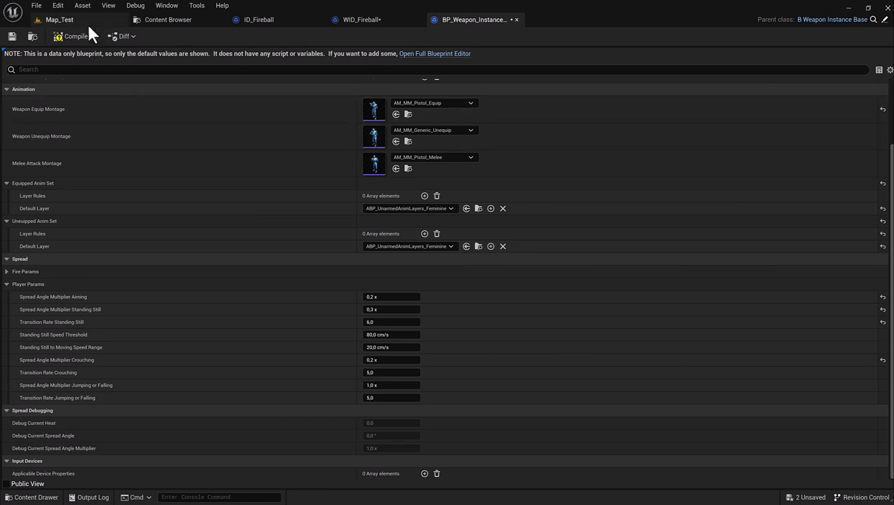
left_click(54, 39)
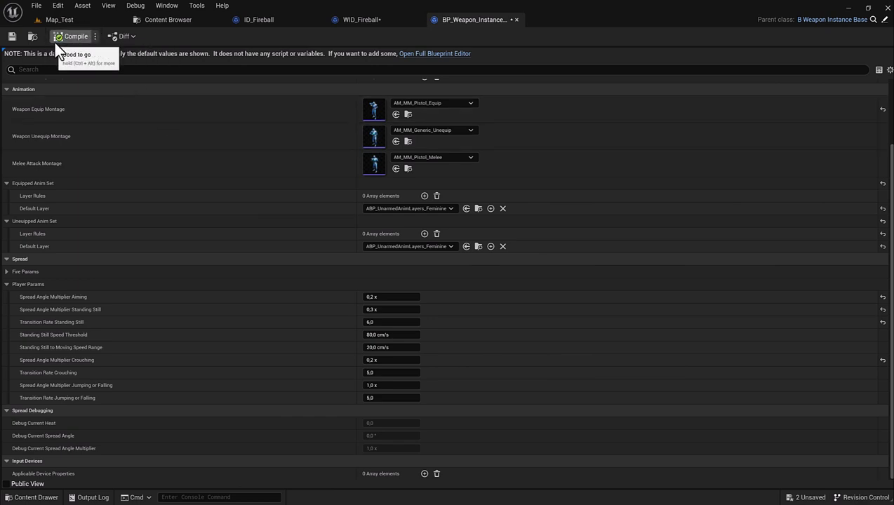
left_click(12, 36)
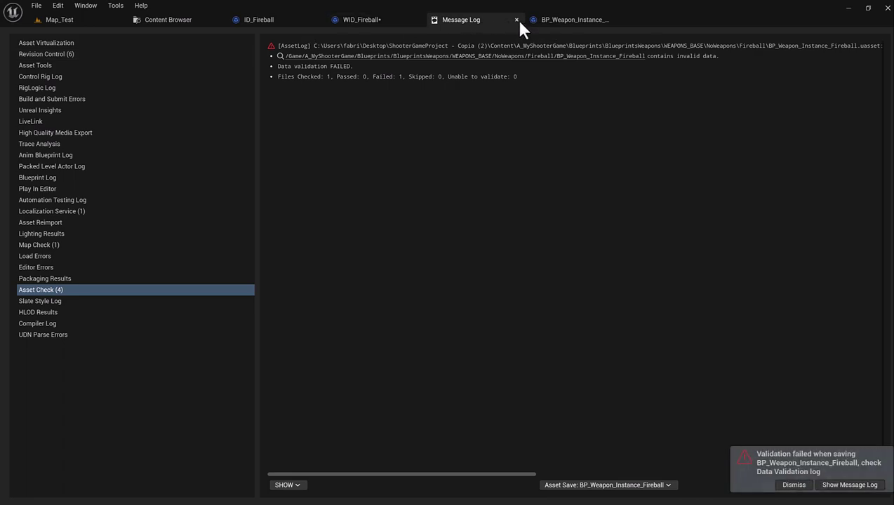
Close the weapon instance and Message Log tabs and open DA_AbilitySet_Shooter_Fireball.
left_click(537, 20)
left_click(614, 19)
left_click(516, 20)
left_click(168, 19)
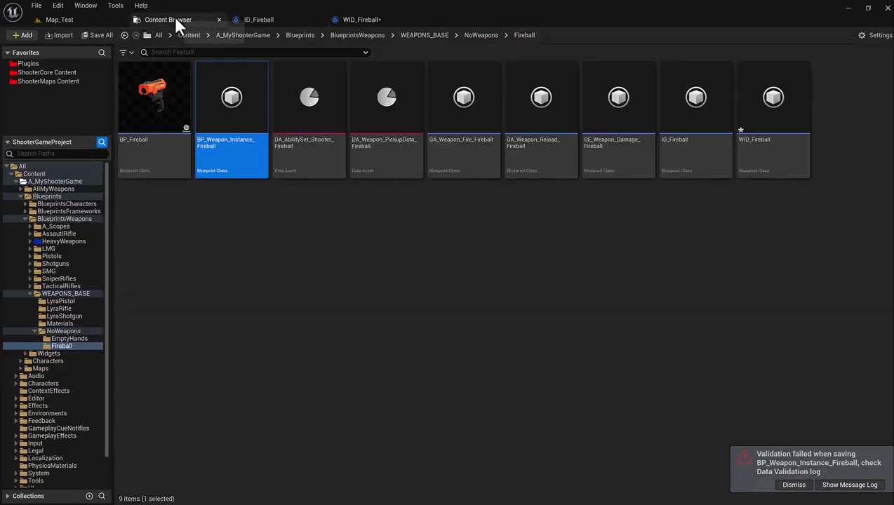
double_click(315, 160)
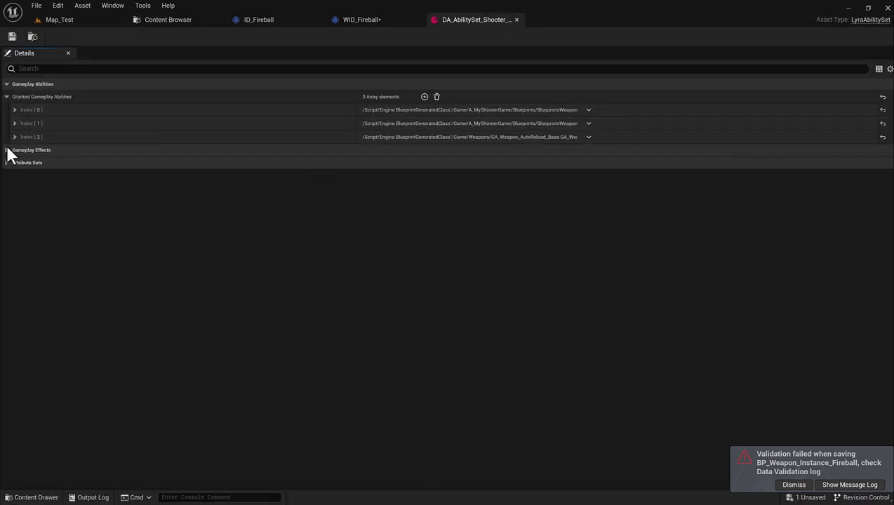
Expand the three granted ability entries, then return to the Fireball folder's assets.
left_click(14, 110)
left_click(15, 160)
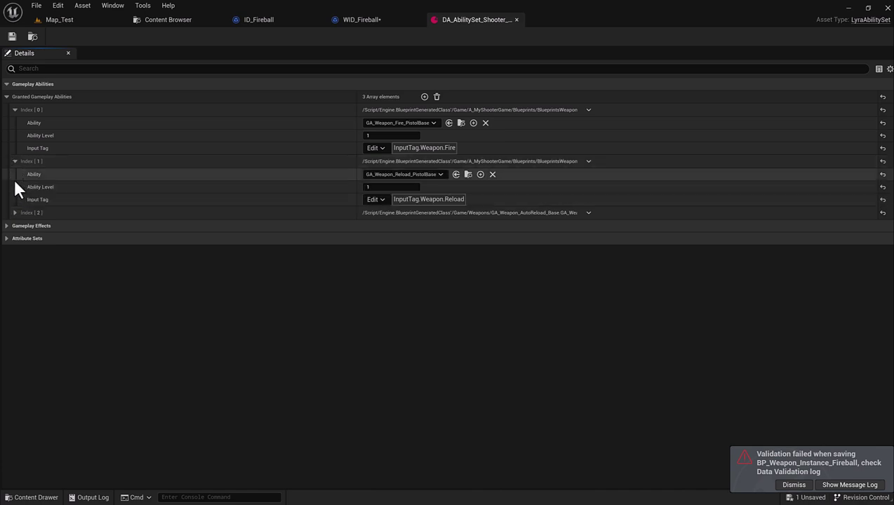
left_click(14, 212)
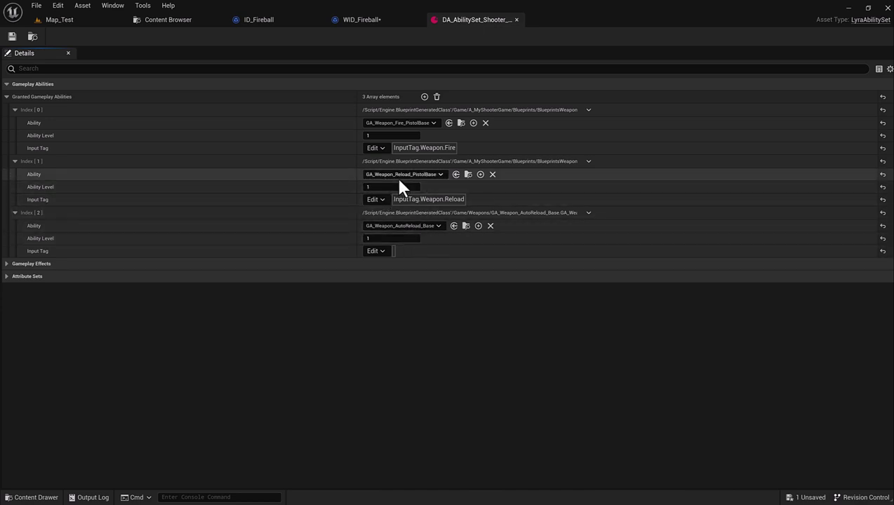
left_click(156, 21)
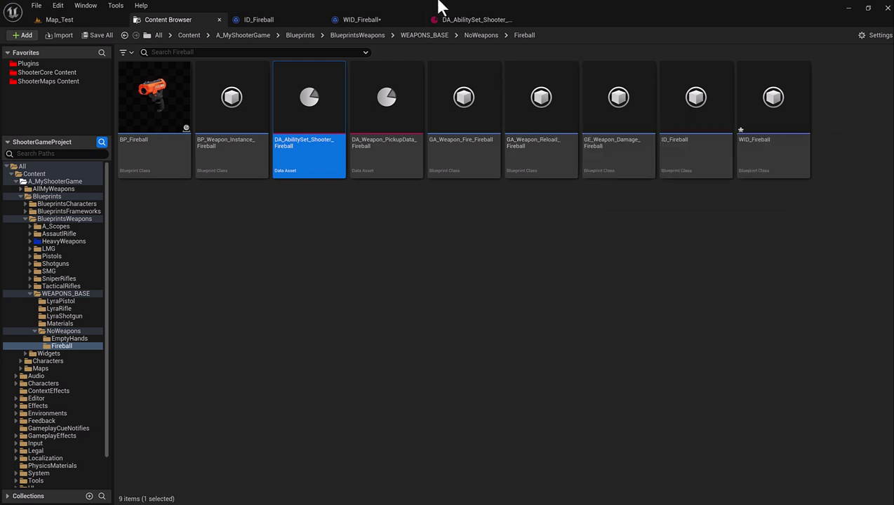
Clear all Granted Gameplay Abilities in the ability set and close its tab.
mouse_move(567, 114)
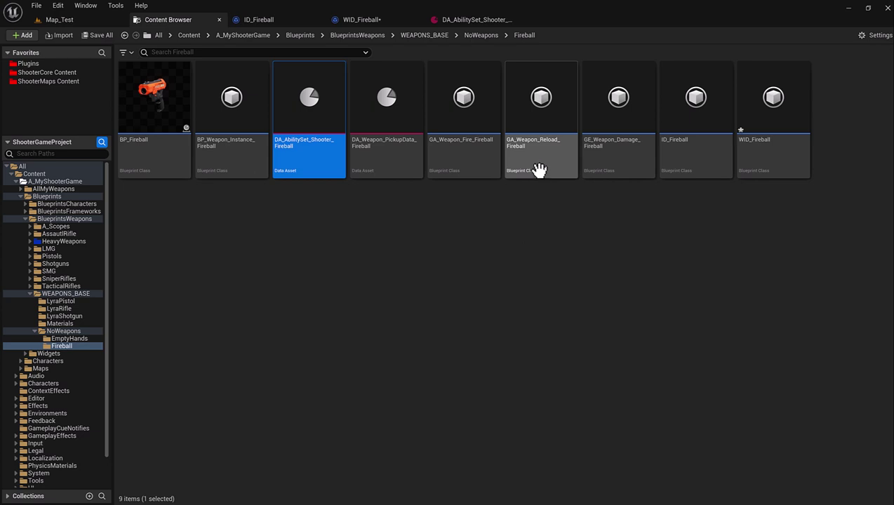
mouse_move(535, 172)
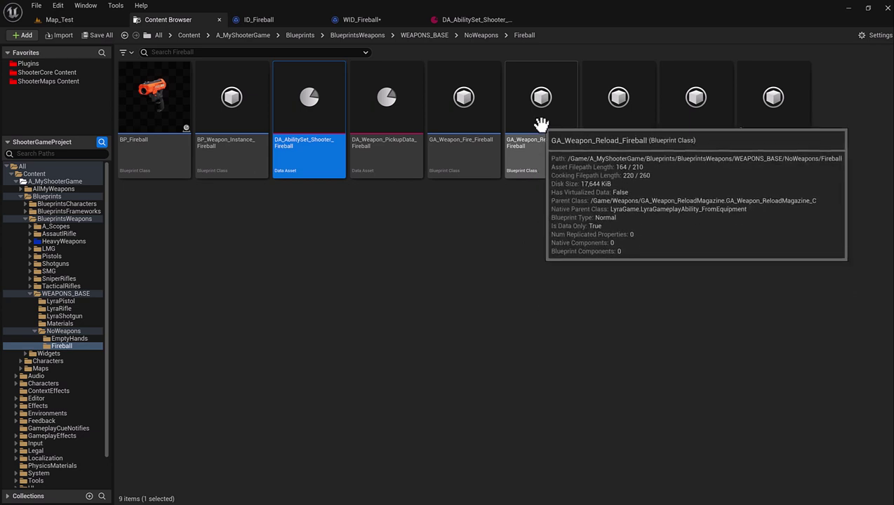
left_click(440, 21)
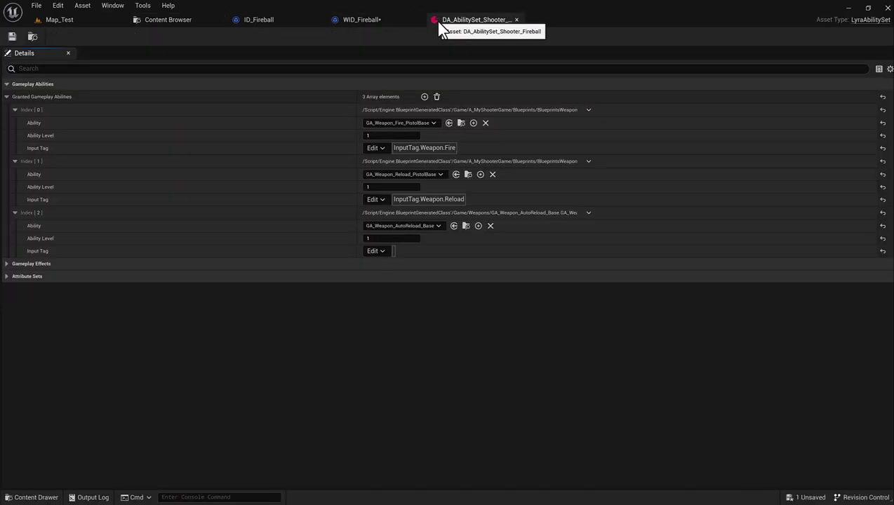
left_click(437, 98)
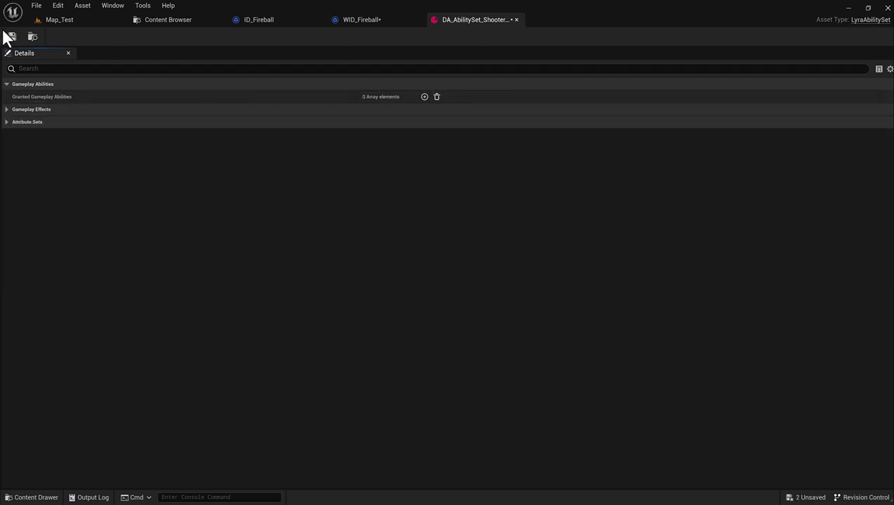
left_click(516, 20)
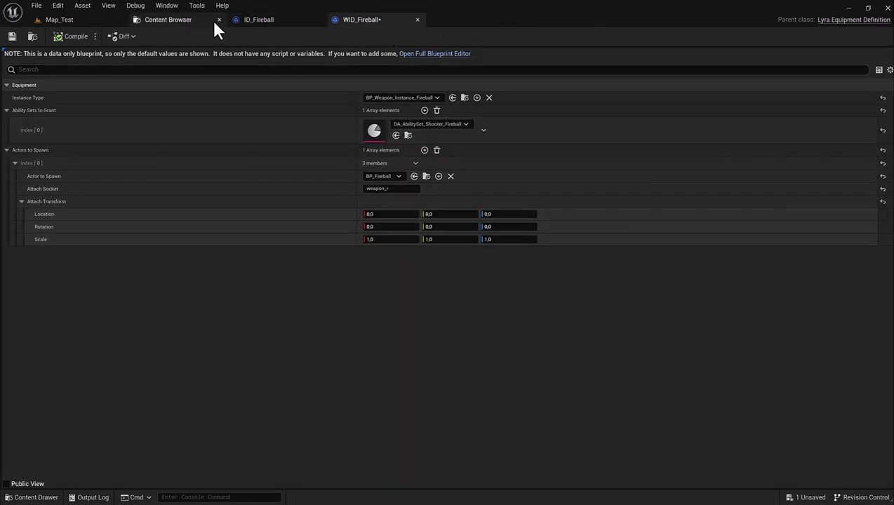
Compile and save WID_Fireball, then open GA_Weapon_Fire_Fireball from the Fireball folder.
left_click(57, 37)
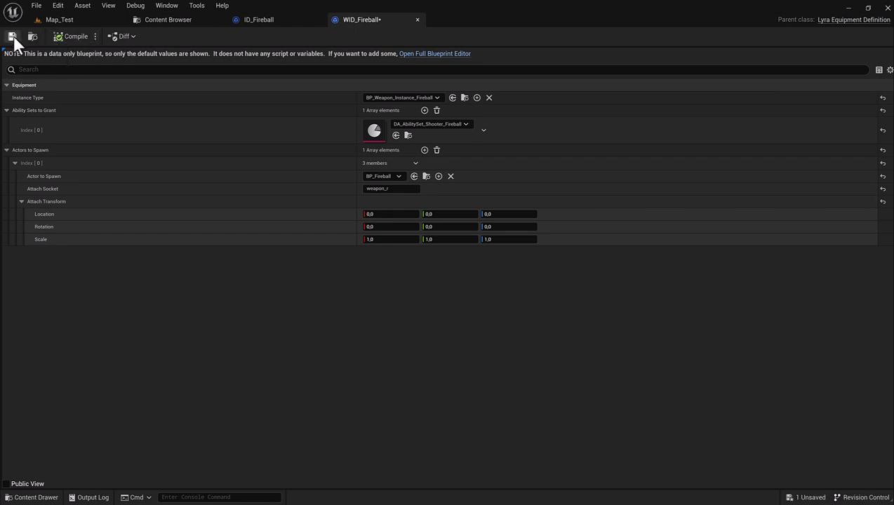
left_click(12, 36)
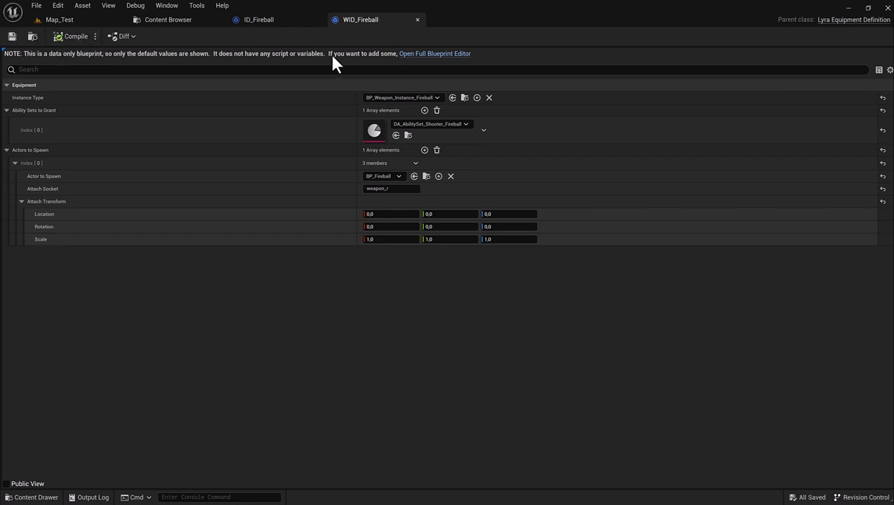
left_click(192, 19)
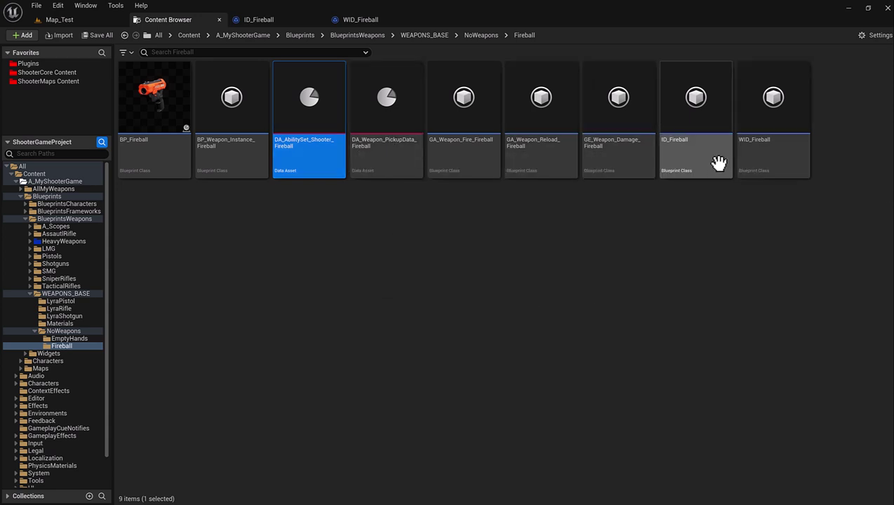
double_click(444, 170)
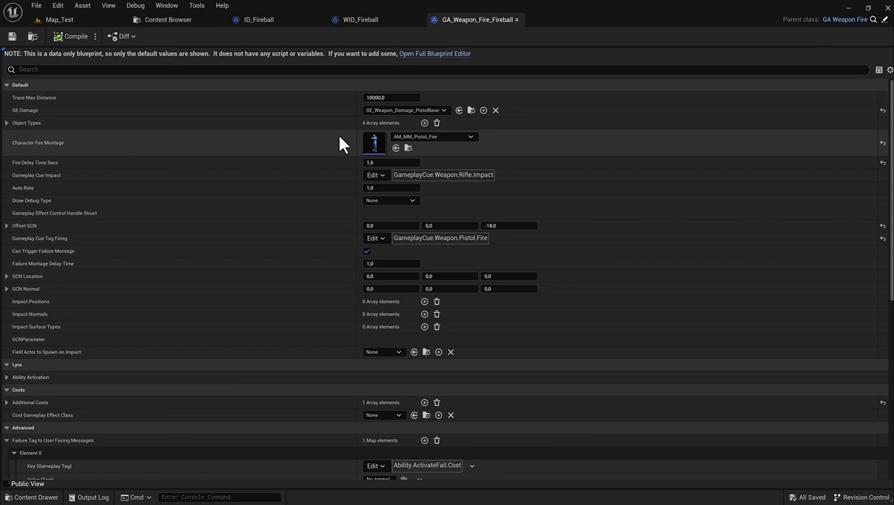
Set GE Damage to GE_Weapon_Damage_Fireball and Character Fire Montage to AM_MM_Pistol_Melee.
left_click(431, 111)
type("Fireball")
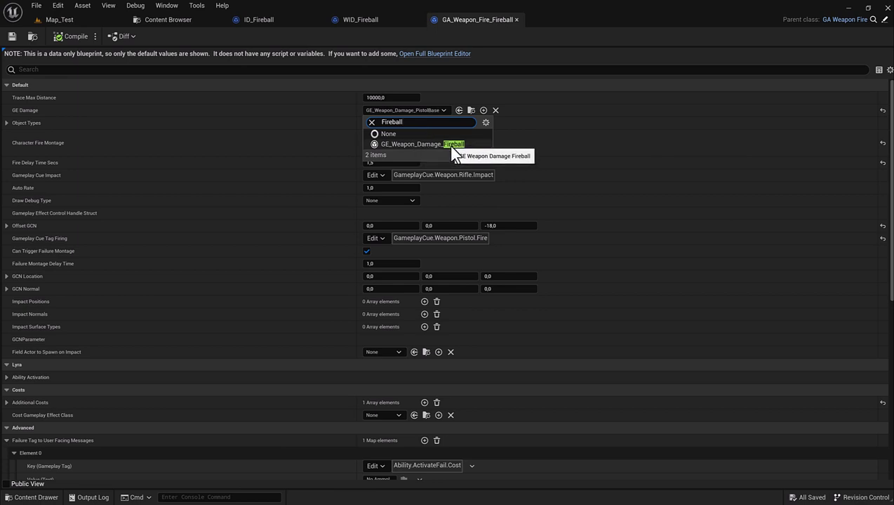
left_click(422, 146)
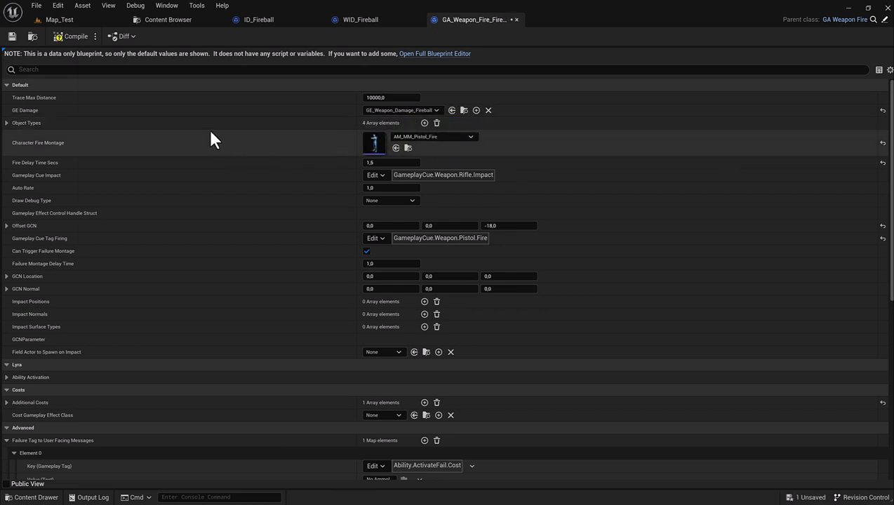
left_click(412, 138)
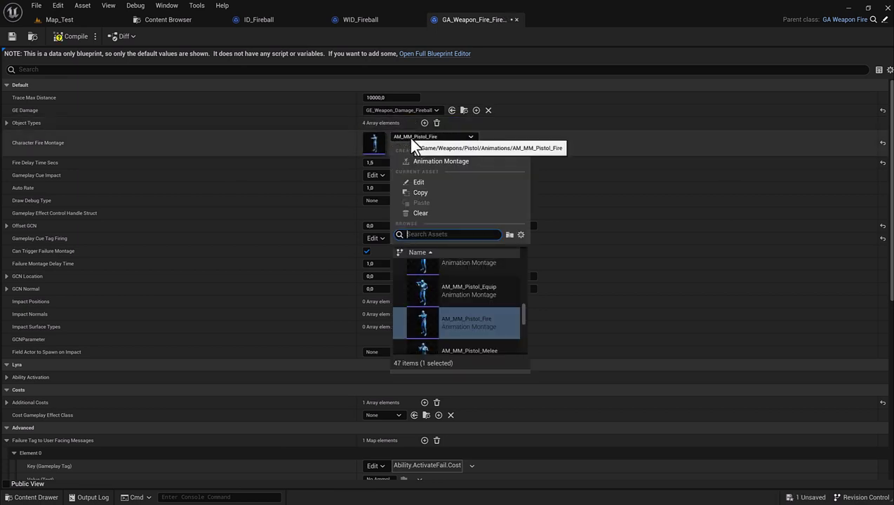
type("me")
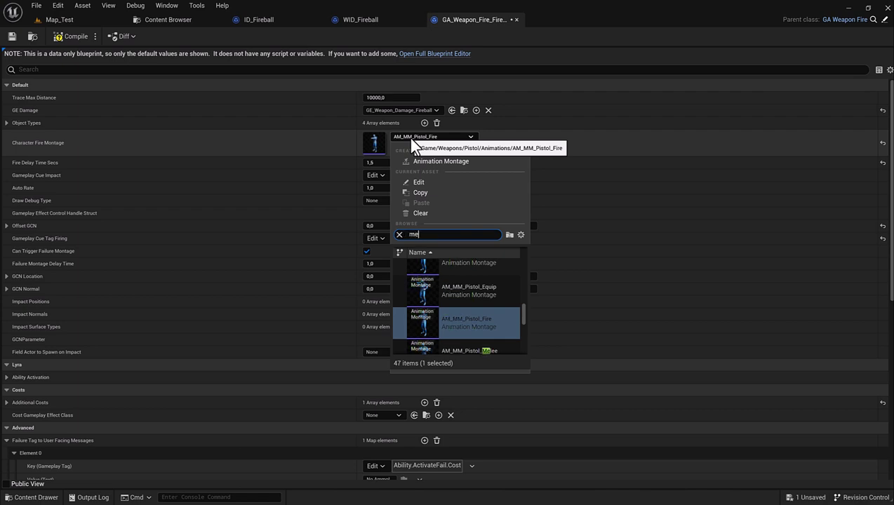
type("l")
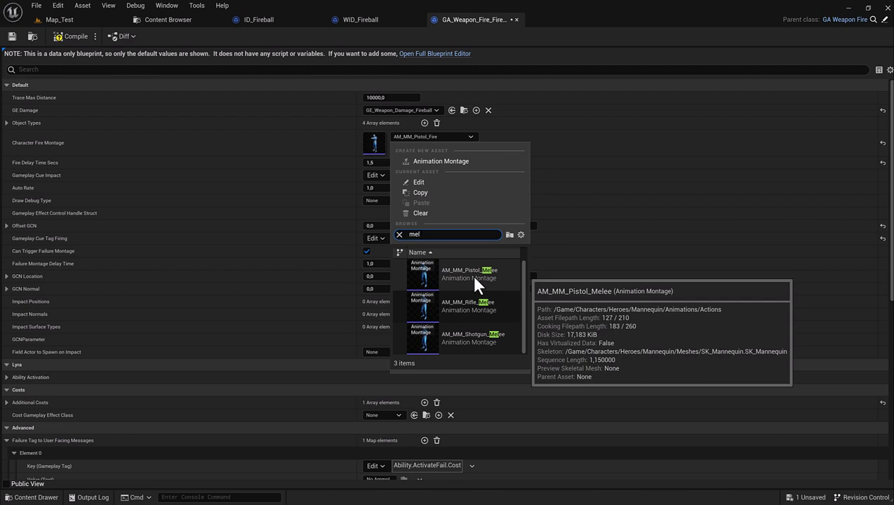
left_click(472, 275)
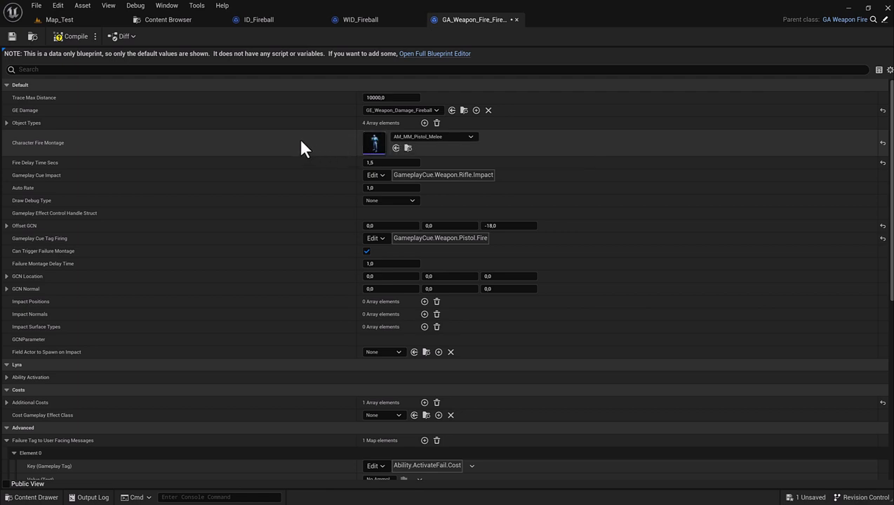
Set Fire Delay Time Secs and Auto Rate both to 5.0.
left_click(379, 162)
type("5")
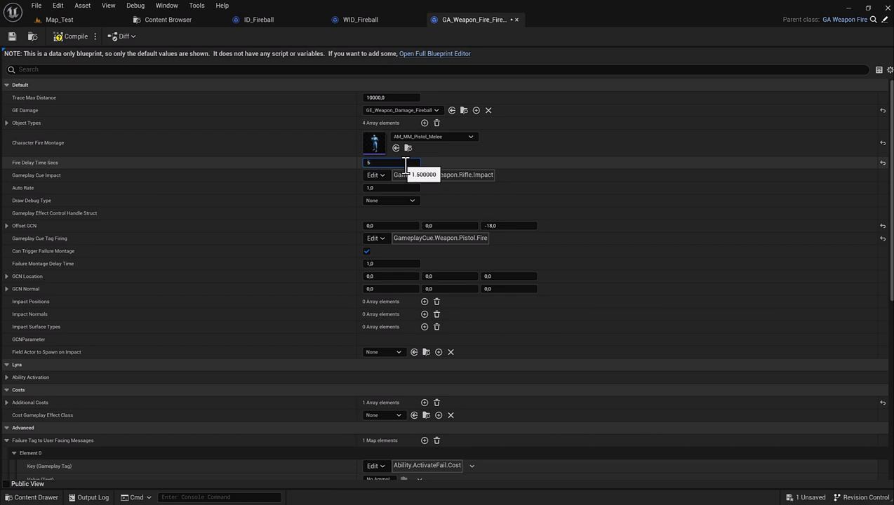
left_click(320, 159)
left_click(381, 188)
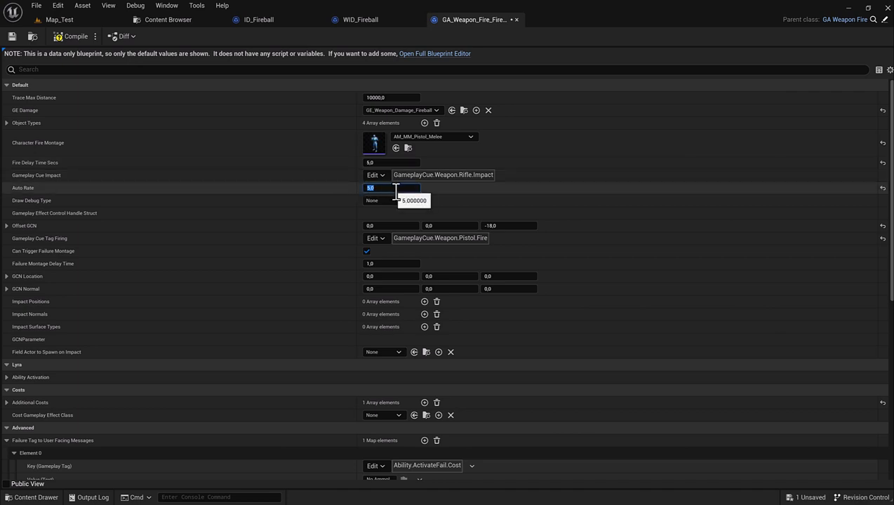
left_click(353, 186)
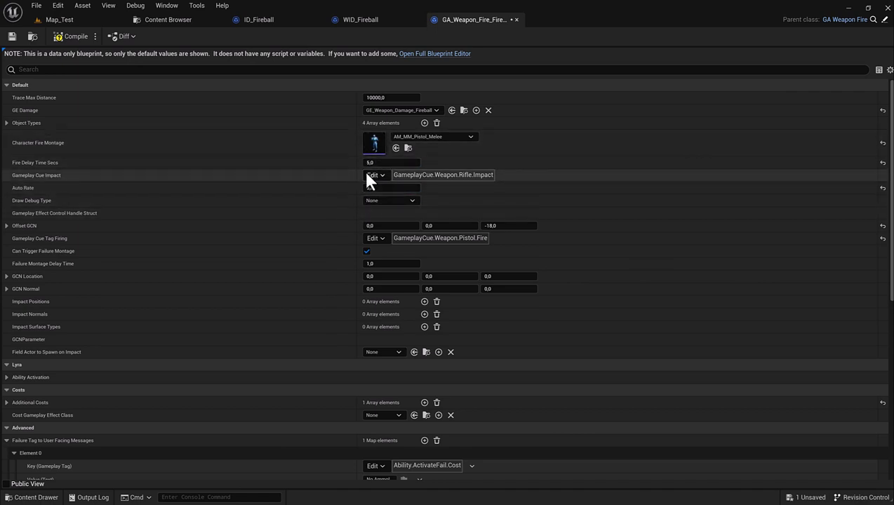
Scroll through the remaining fire ability settings and back up to review them.
scroll(339, 197, "down", 1)
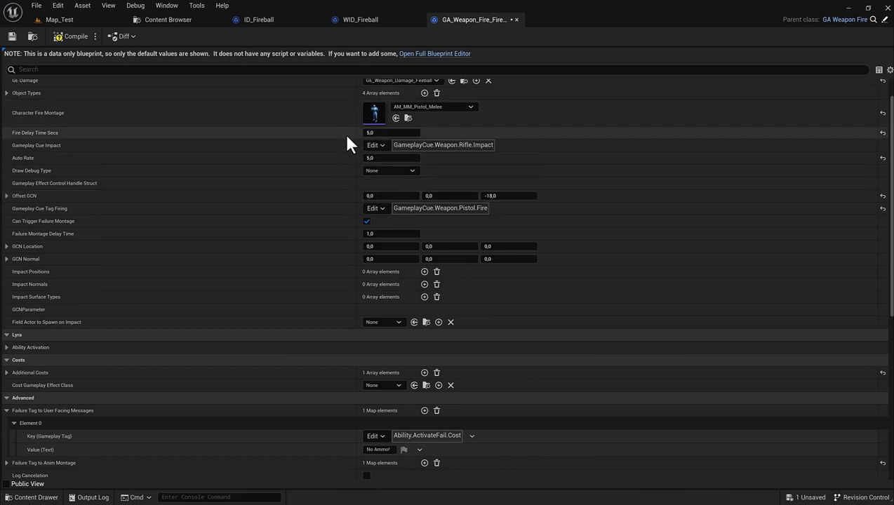
scroll(346, 138, "down", 1)
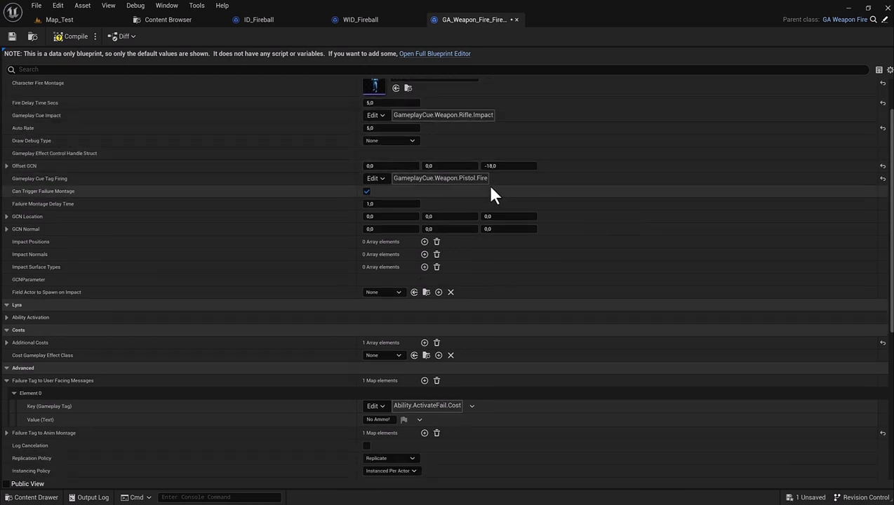
scroll(261, 192, "down", 1)
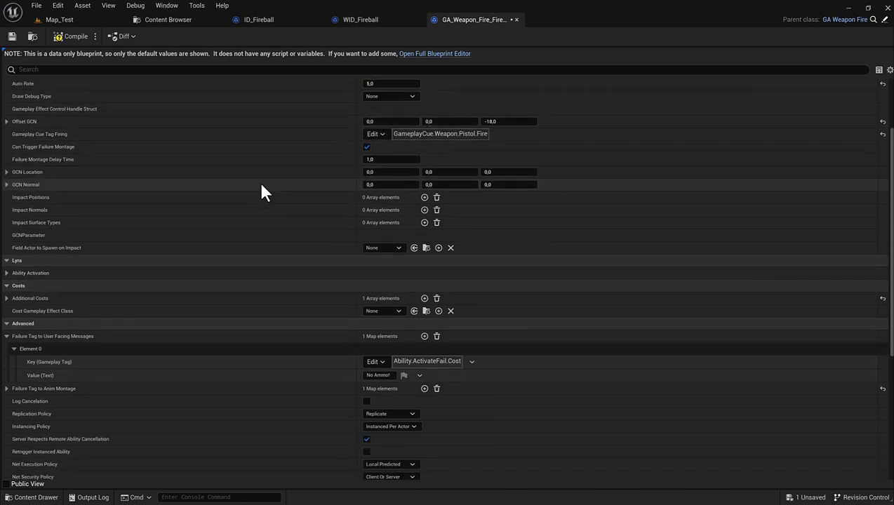
scroll(261, 135, "down", 3)
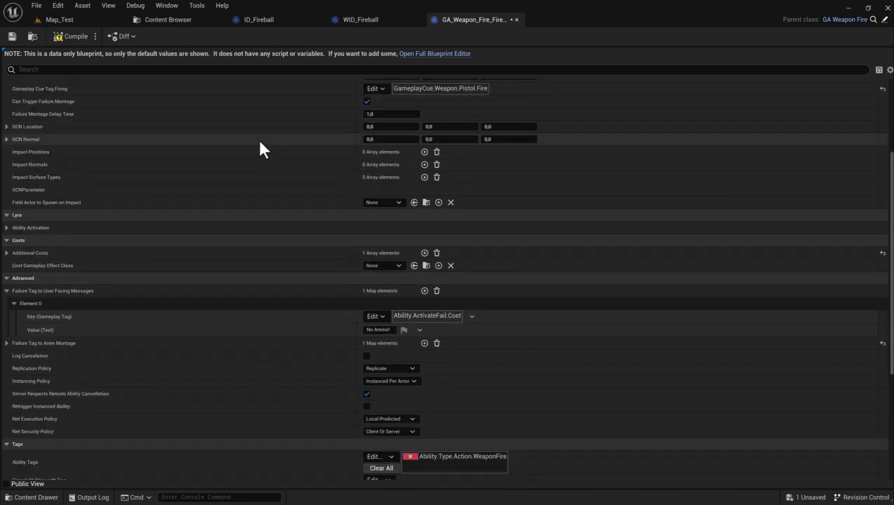
scroll(259, 153, "down", 1)
scroll(259, 153, "down", 2)
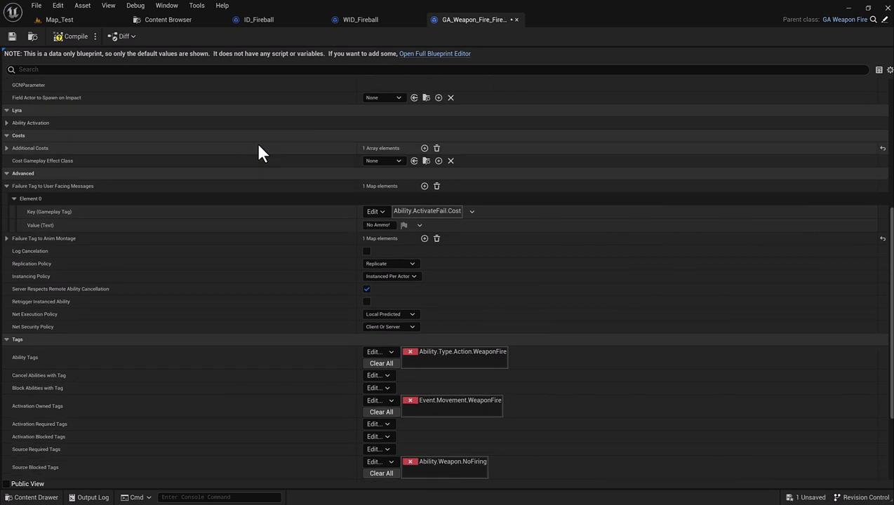
scroll(259, 153, "down", 3)
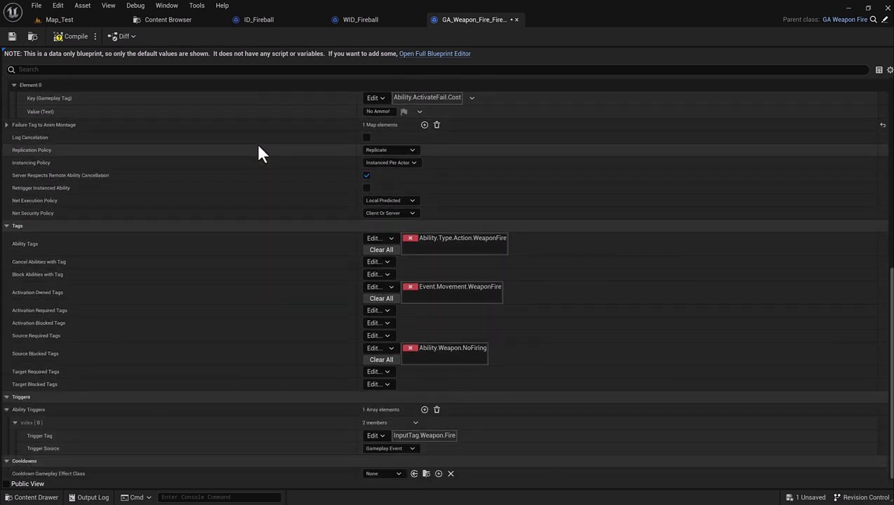
scroll(270, 184, "up", 3)
scroll(270, 183, "up", 7)
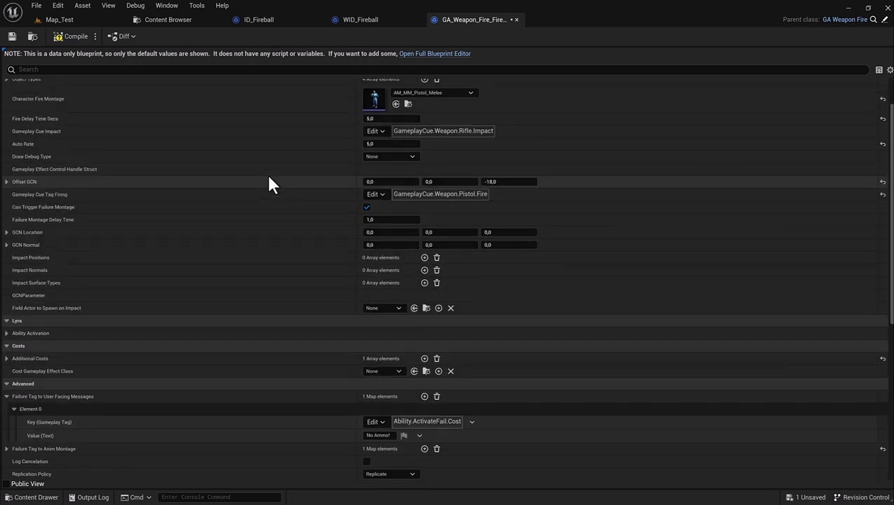
scroll(270, 184, "up", 3)
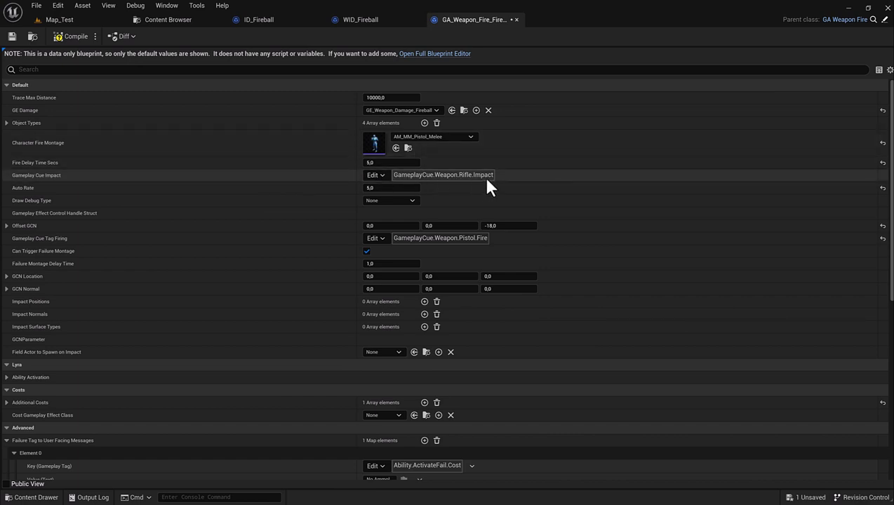
Replace the rifle impact tag in Gameplay Cue Impact with GameplayCue.Weapon.Grenade.Detonate.
left_click(379, 177)
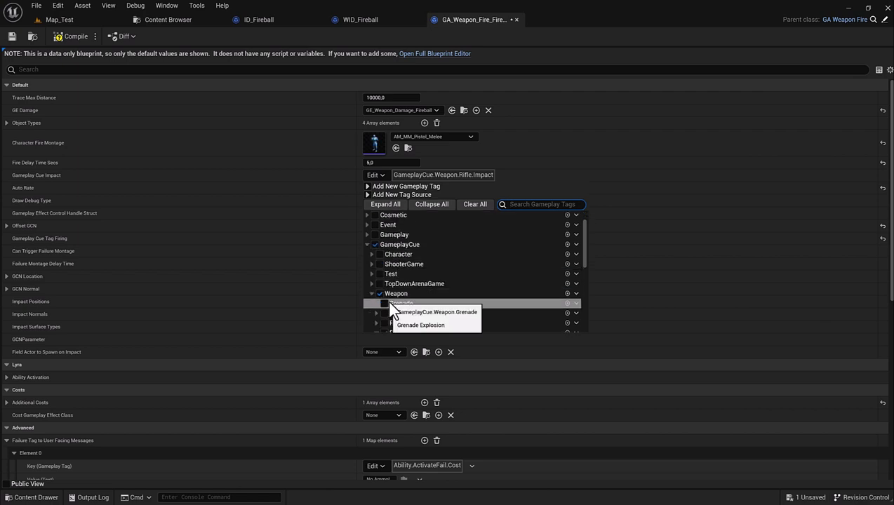
left_click(381, 294)
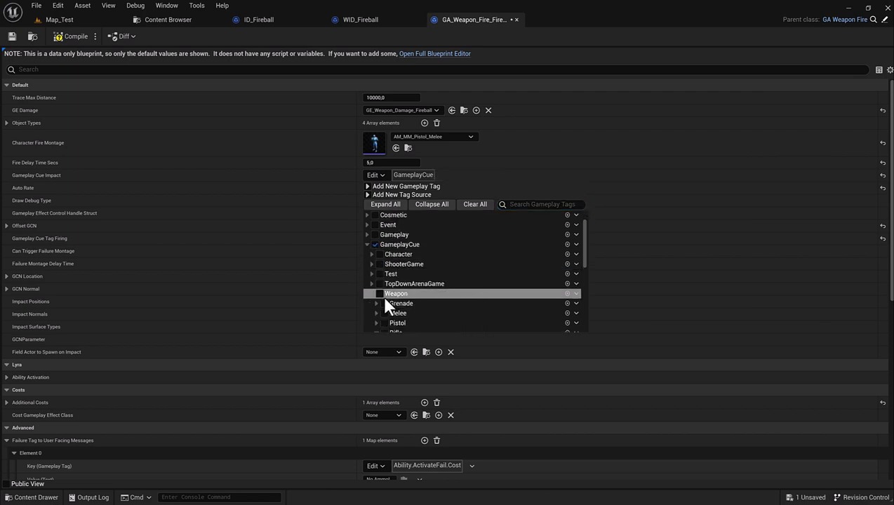
scroll(397, 308, "down", 1)
scroll(399, 309, "down", 3)
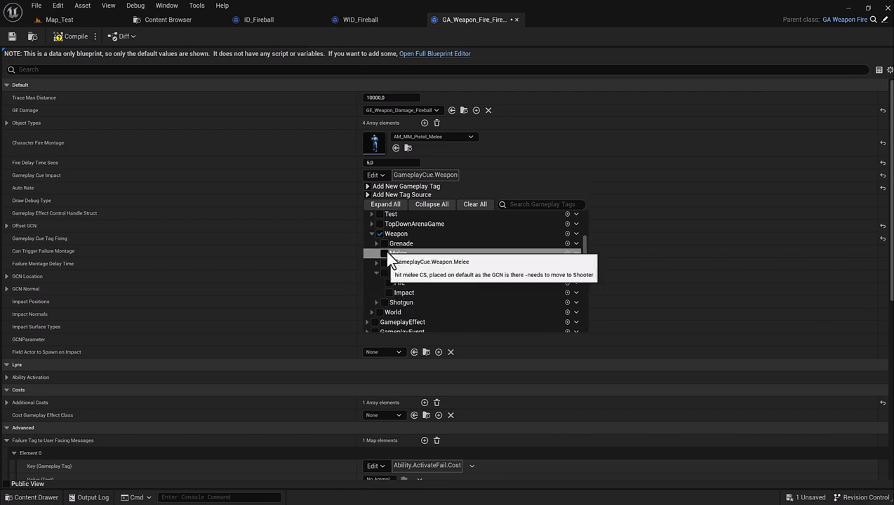
left_click(377, 273)
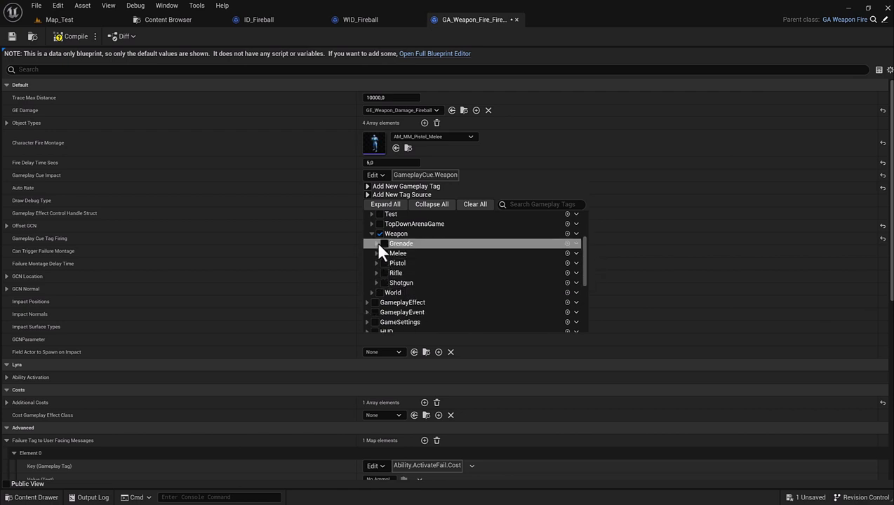
left_click(376, 243)
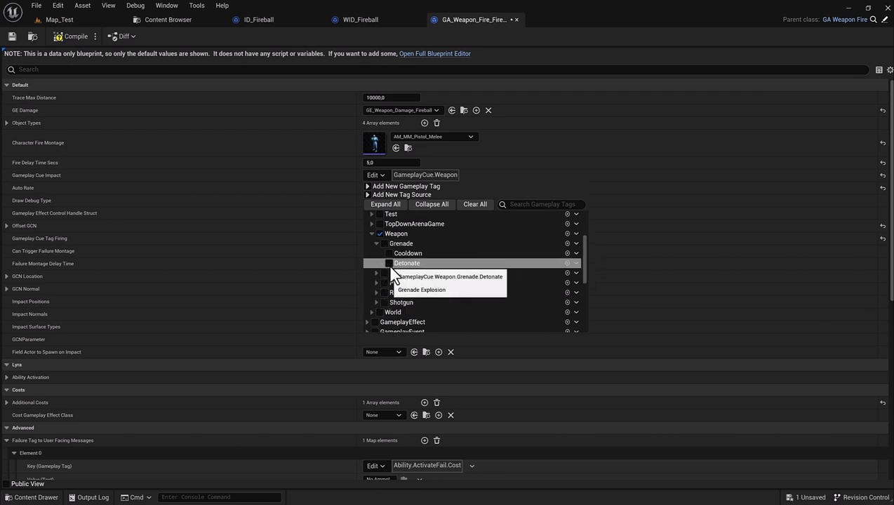
left_click(389, 263)
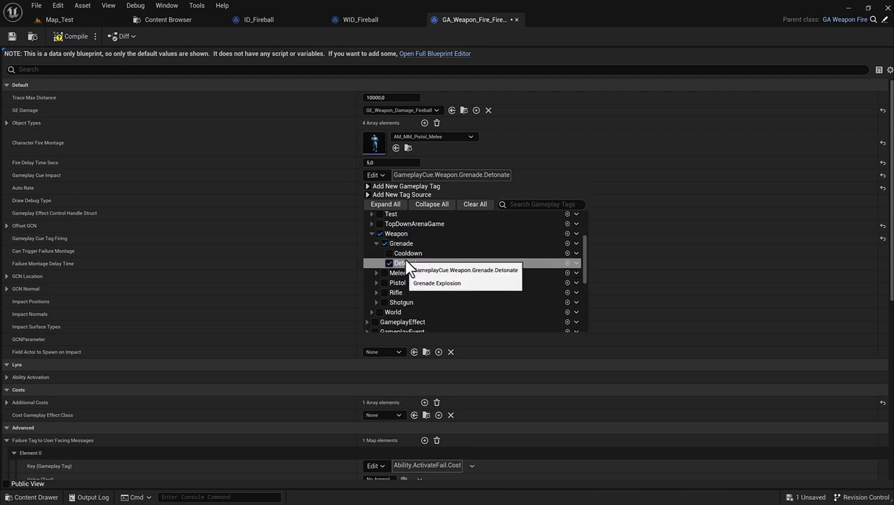
left_click(346, 177)
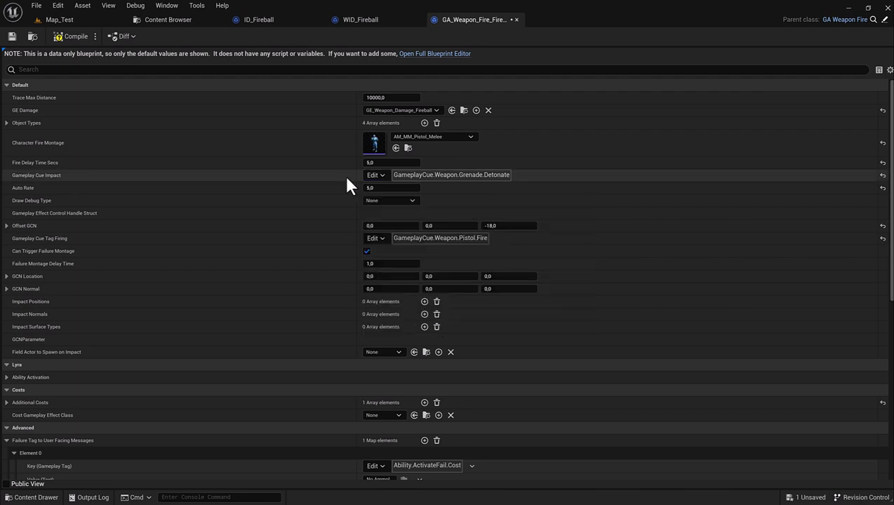
Replace Pistol Fire in Gameplay Cue Tag Firing with GameplayCue.Weapon.Grenade.Detonate.
left_click(384, 239)
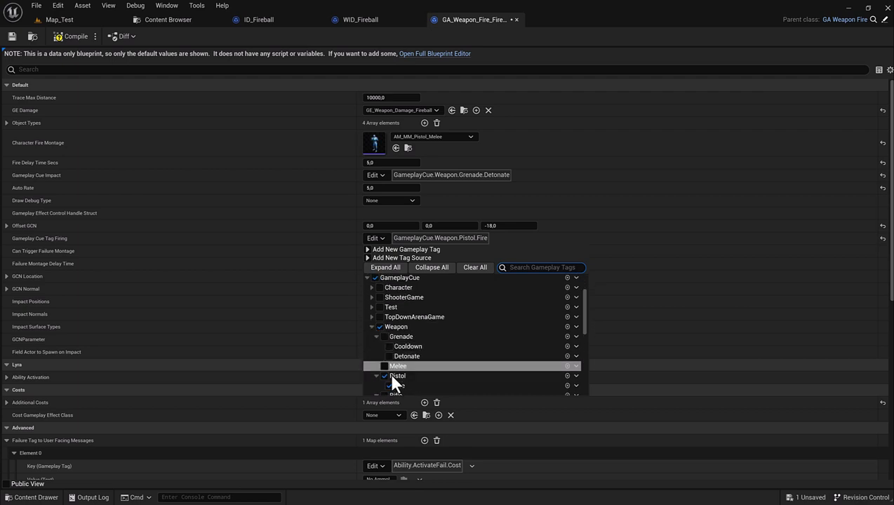
left_click(385, 375)
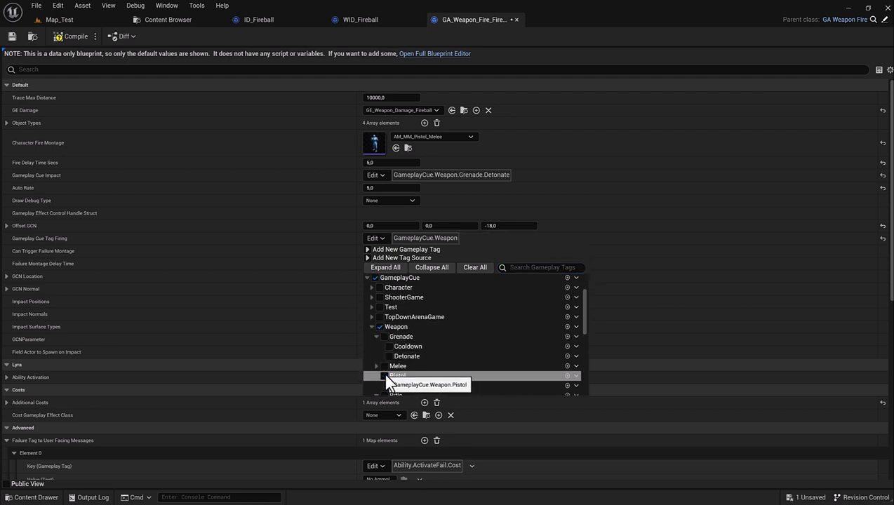
left_click(389, 355)
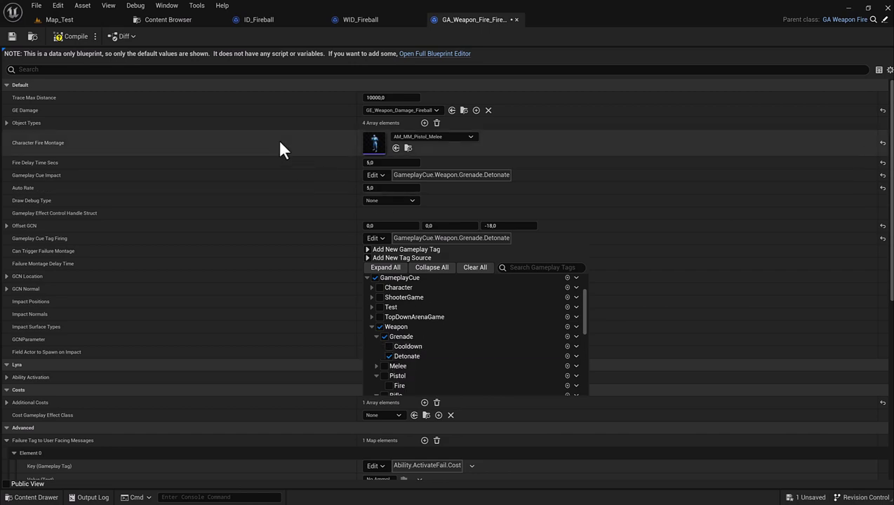
left_click(70, 36)
scroll(351, 175, "down", 2)
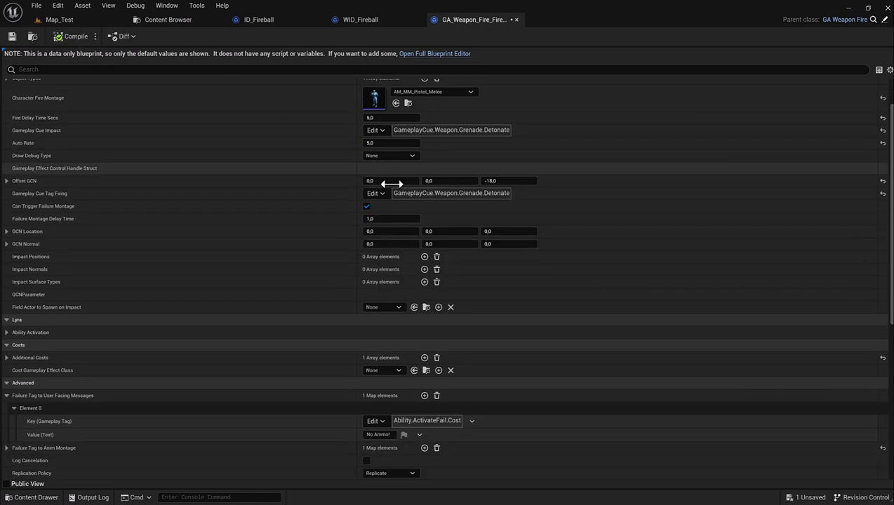
scroll(392, 188, "down", 3)
scroll(390, 178, "down", 5)
scroll(390, 177, "up", 4)
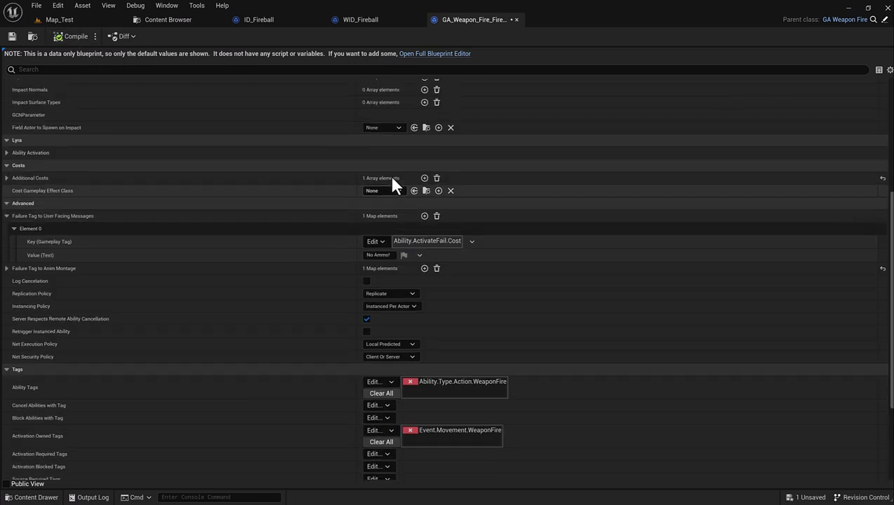
scroll(390, 175, "up", 4)
scroll(390, 180, "up", 3)
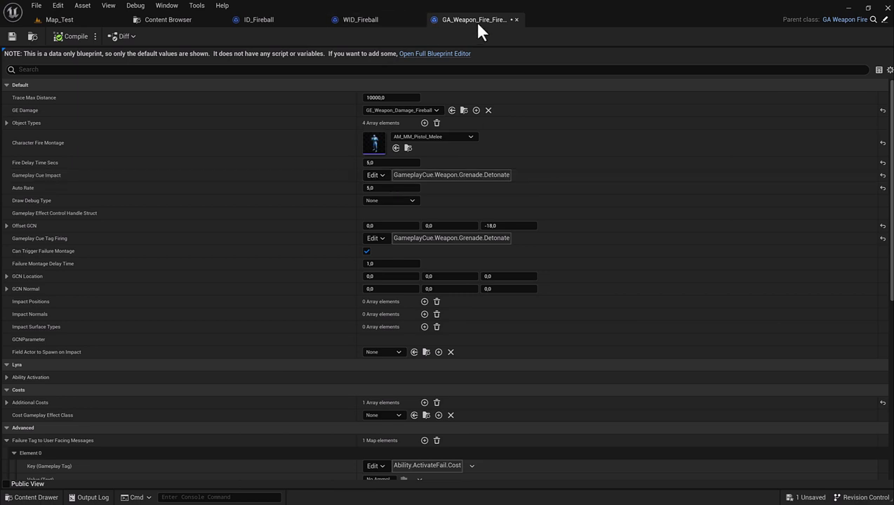
Delete GA_Weapon_Reload_Fireball from the Fireball asset folder.
left_click(266, 19)
left_click(172, 20)
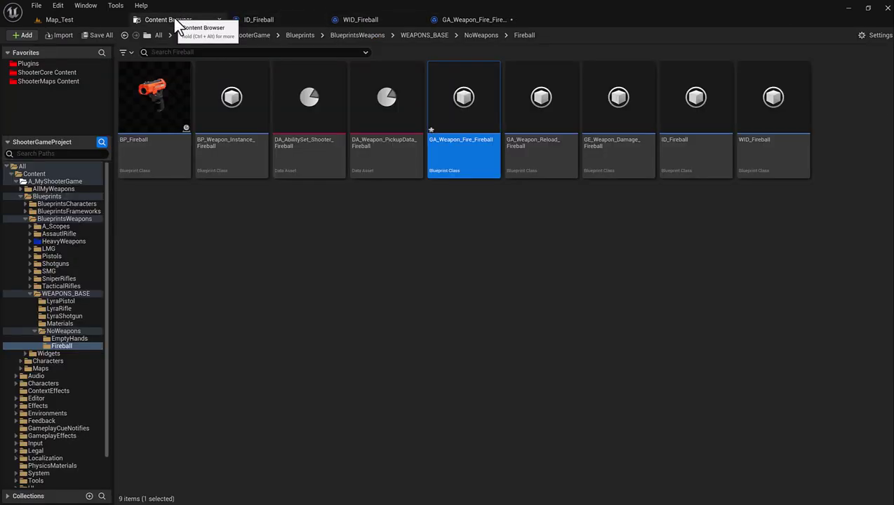
right_click(526, 143)
left_click(564, 234)
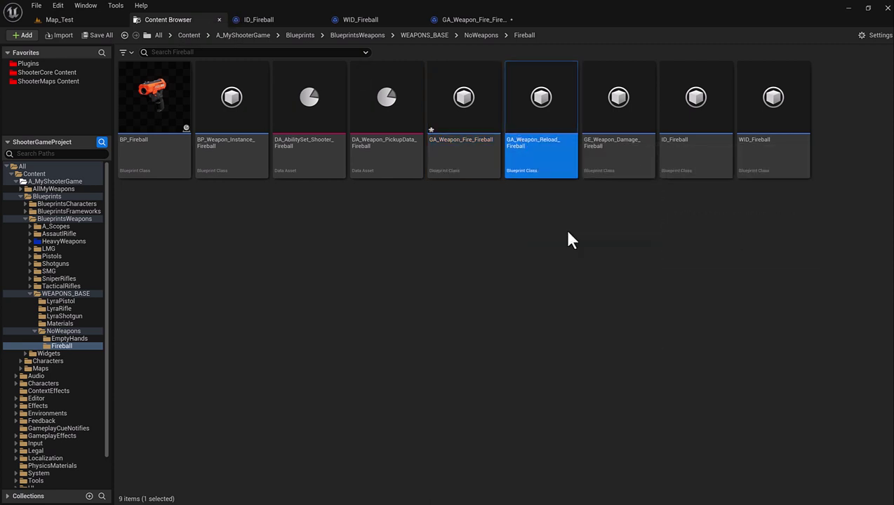
left_click(412, 411)
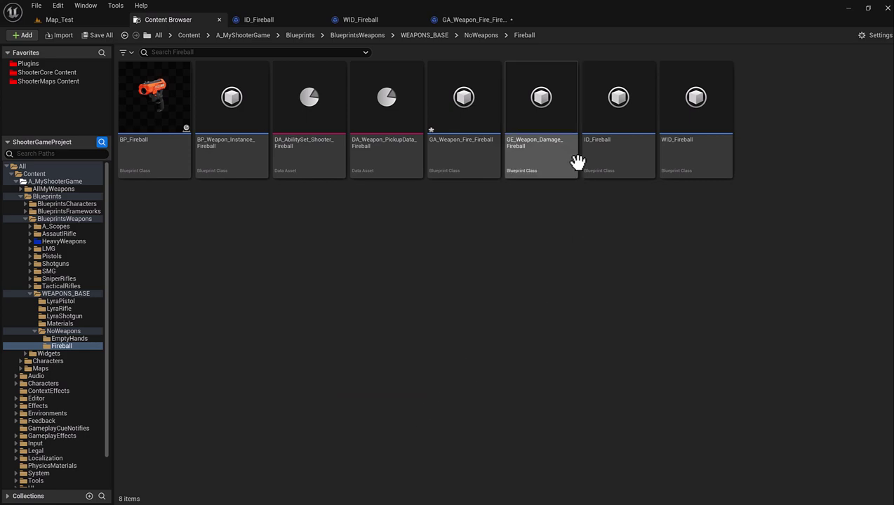
Set GE_Weapon_Damage_Fireball's Scalable Float Magnitude to 300, then compile and save.
double_click(544, 153)
scroll(435, 251, "down", 2)
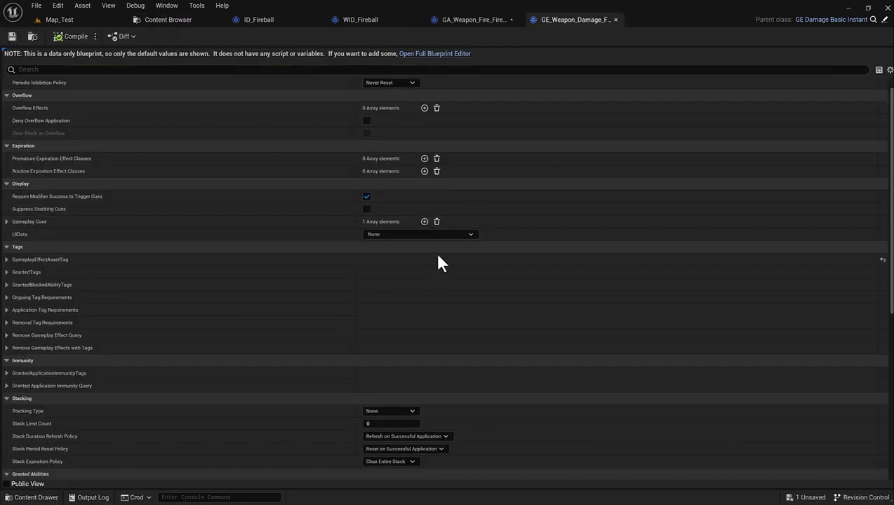
scroll(434, 248, "down", 5)
scroll(434, 248, "down", 3)
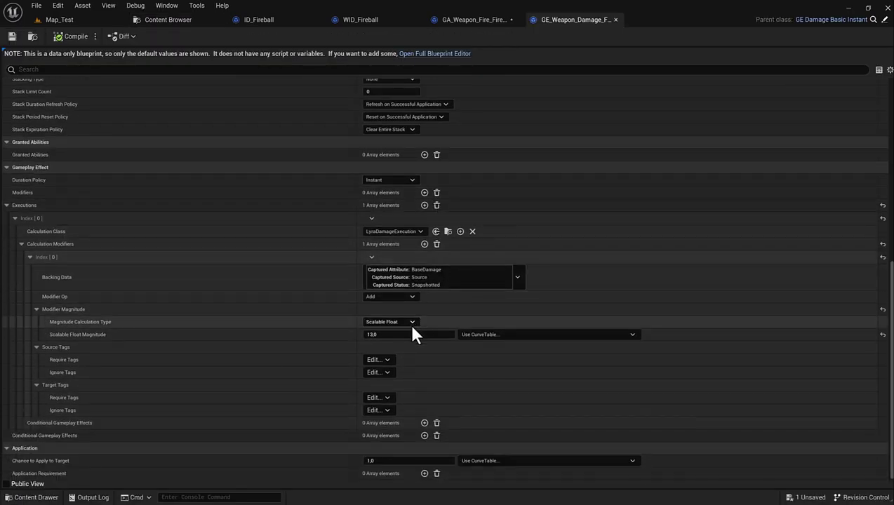
left_click(393, 334)
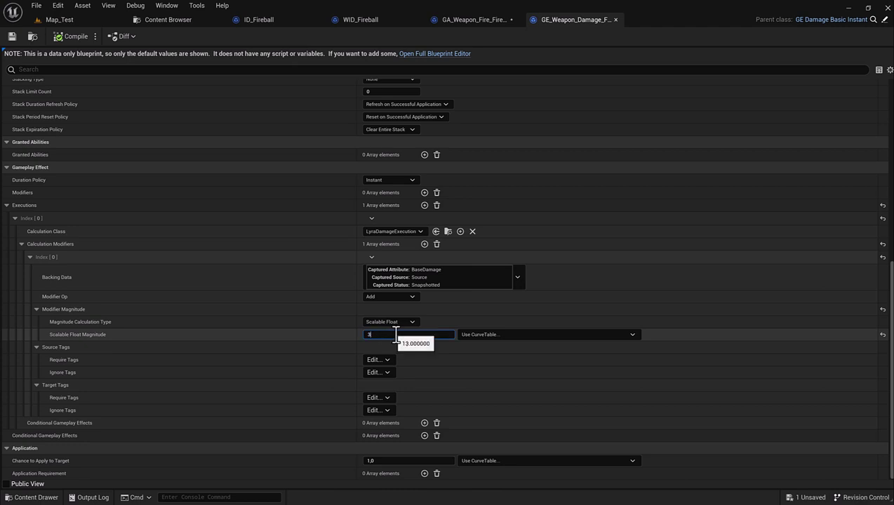
type("00")
key("Return")
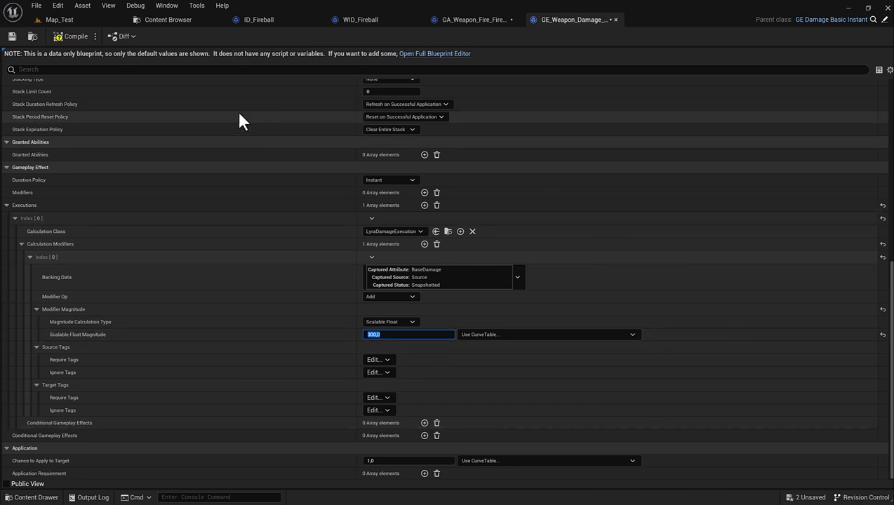
left_click(77, 36)
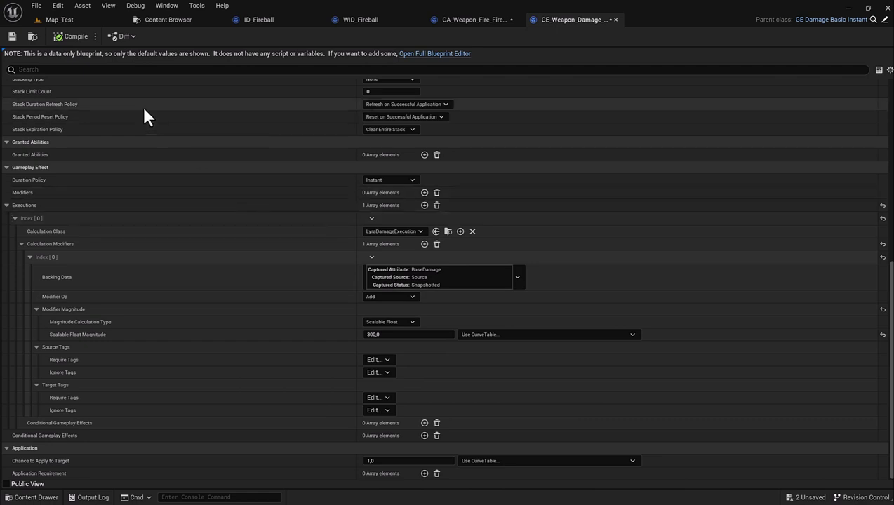
left_click(12, 39)
Open BP_Fireball and delete its row1 and row2 text components.
left_click(455, 19)
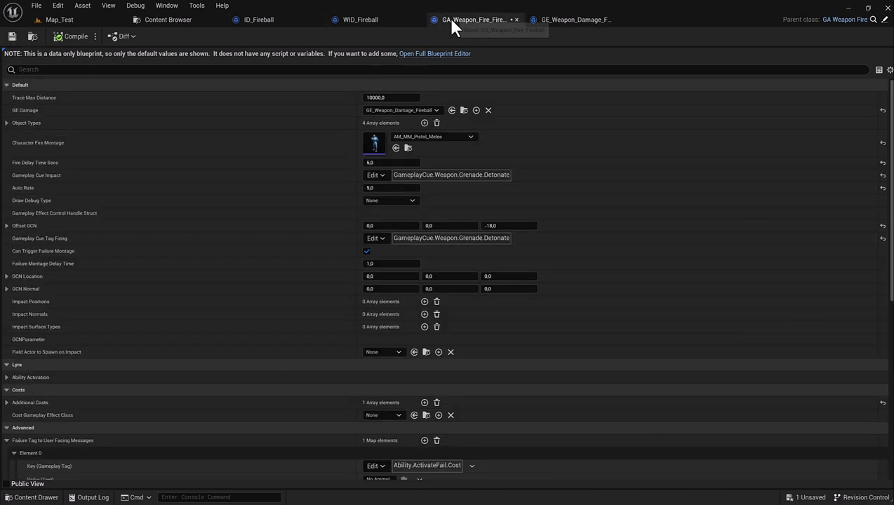
left_click(159, 19)
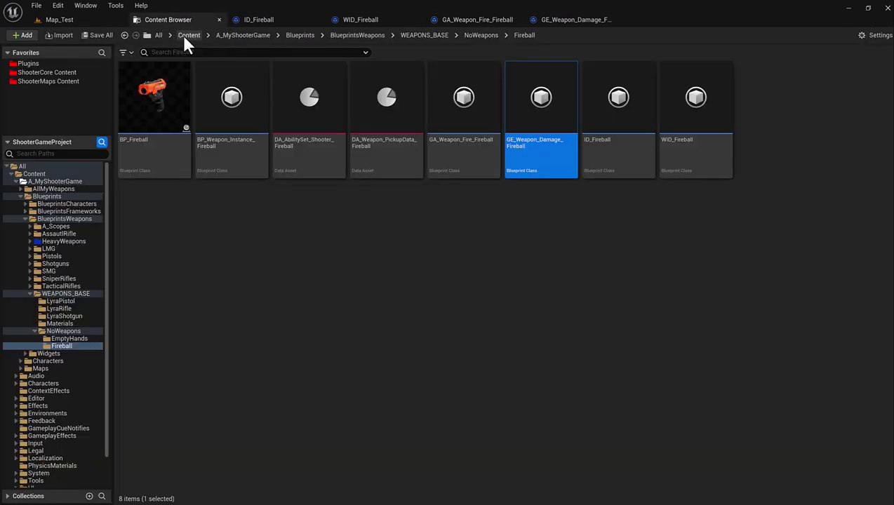
left_click(156, 148)
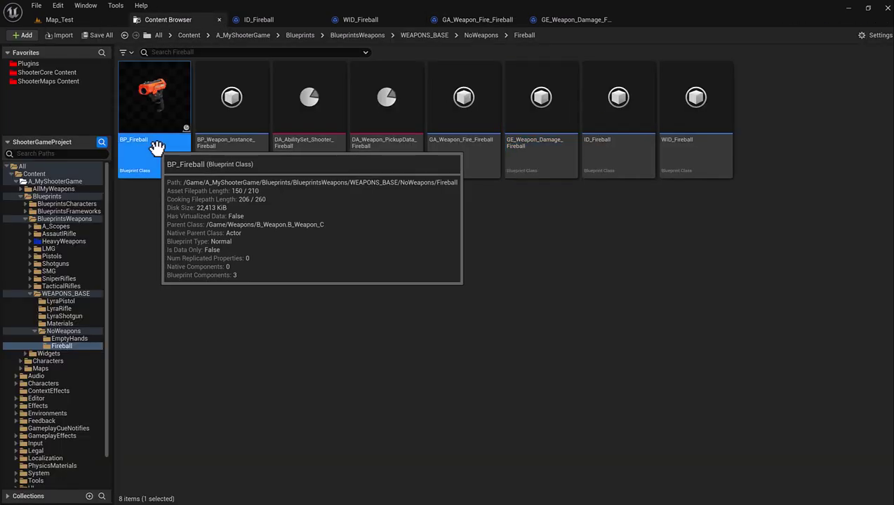
double_click(157, 148)
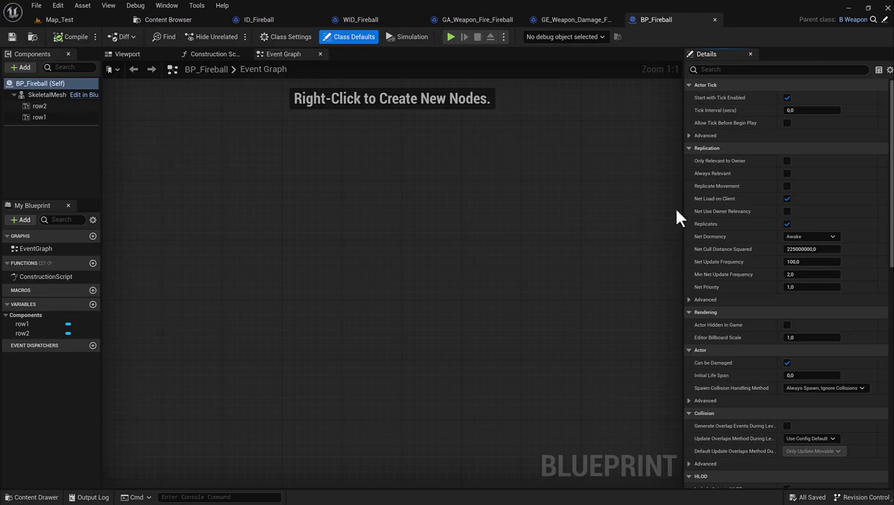
left_click_drag(682, 203, 618, 202)
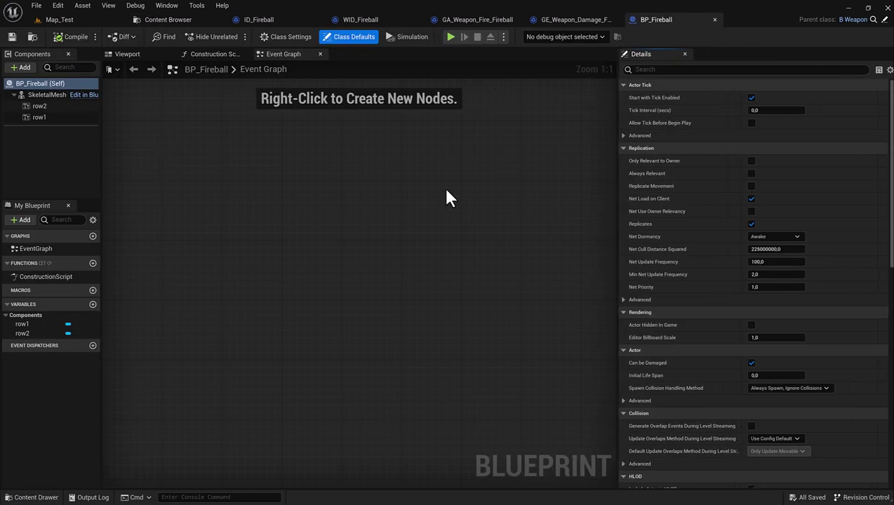
left_click(39, 106)
left_click(45, 116, "shift")
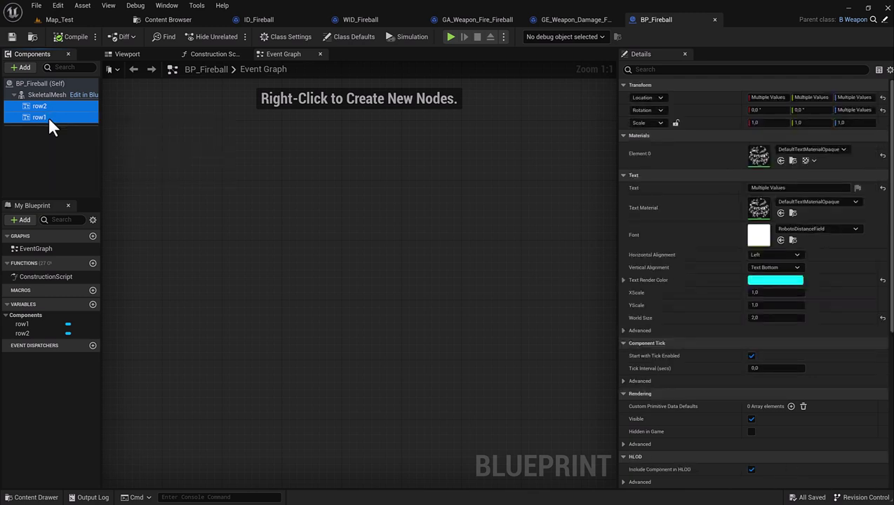
key("Delete")
Reset the SkeletalMesh component's material and clear its Skeletal Mesh Asset to None.
left_click(47, 94)
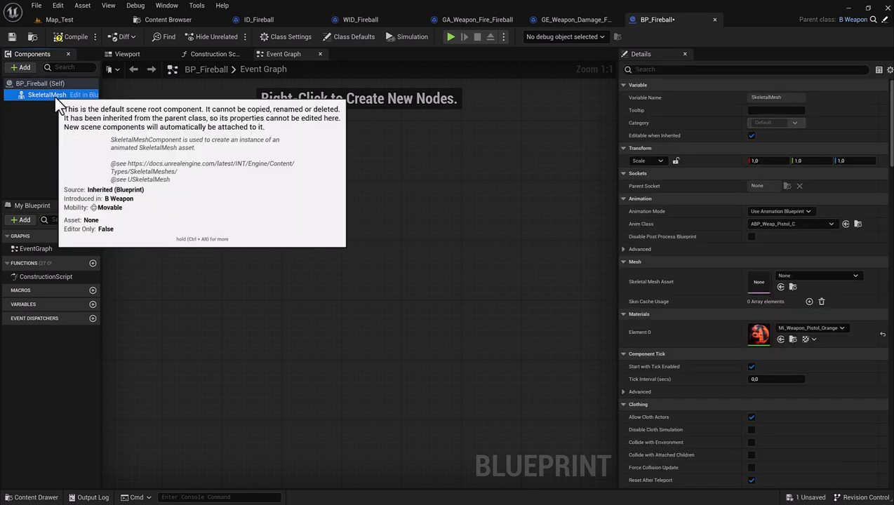
left_click(882, 333)
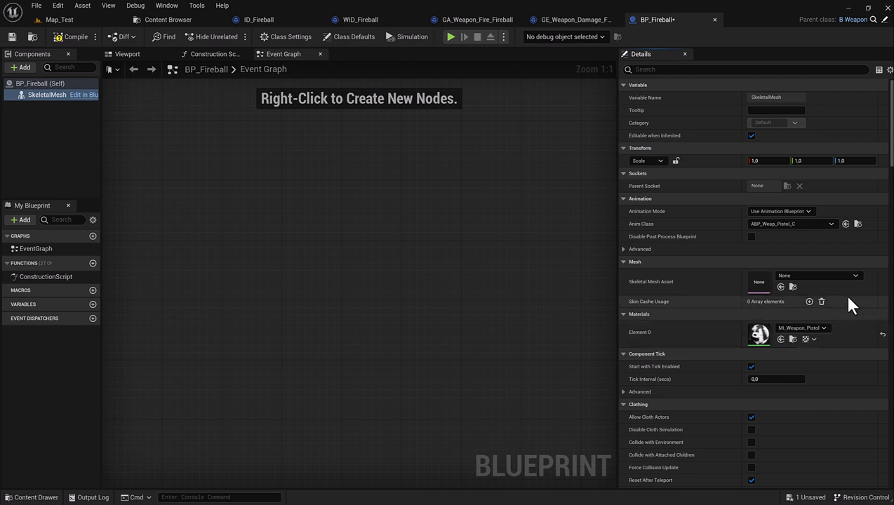
left_click(835, 275)
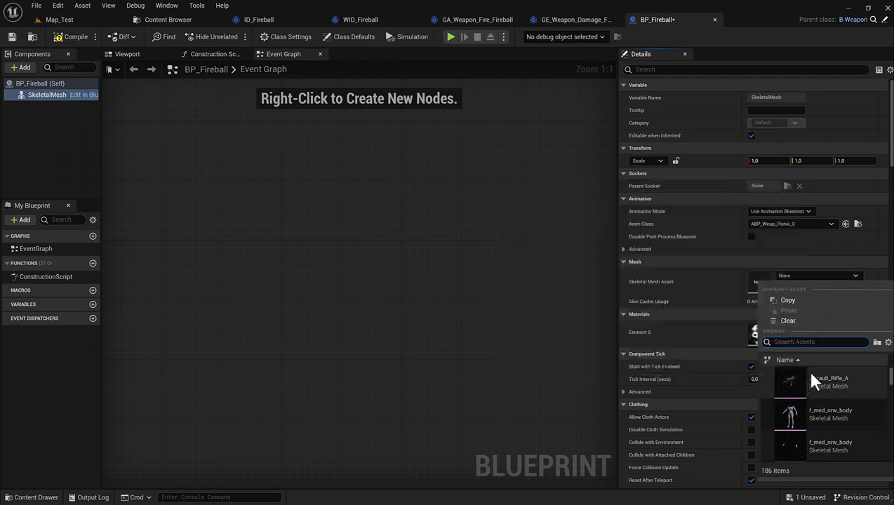
left_click(813, 377)
left_click(819, 276)
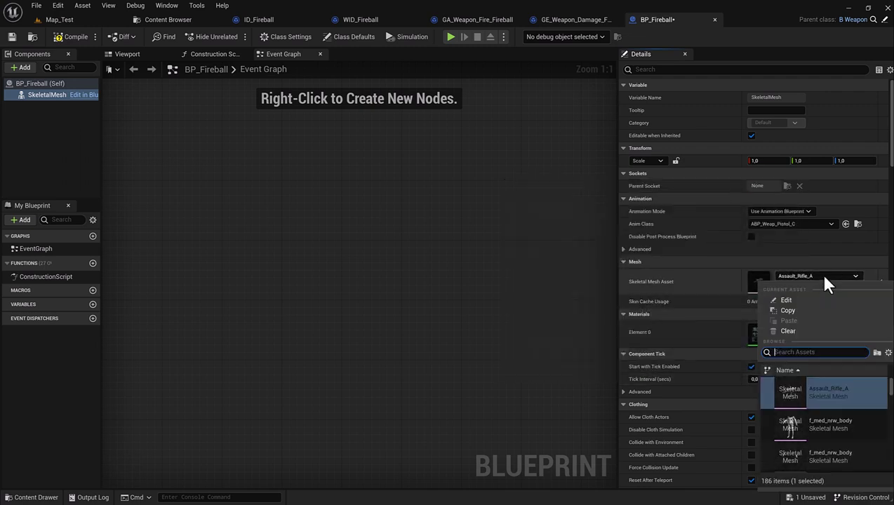
left_click(803, 332)
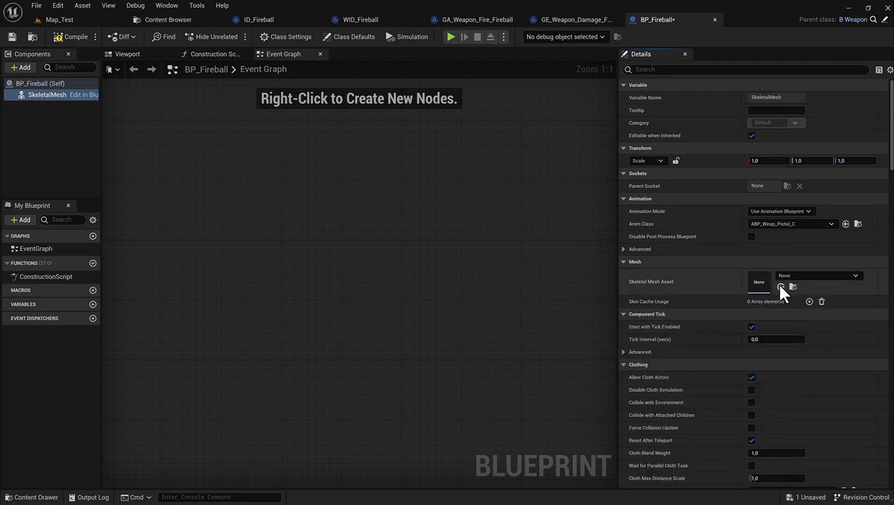
right_click(29, 94)
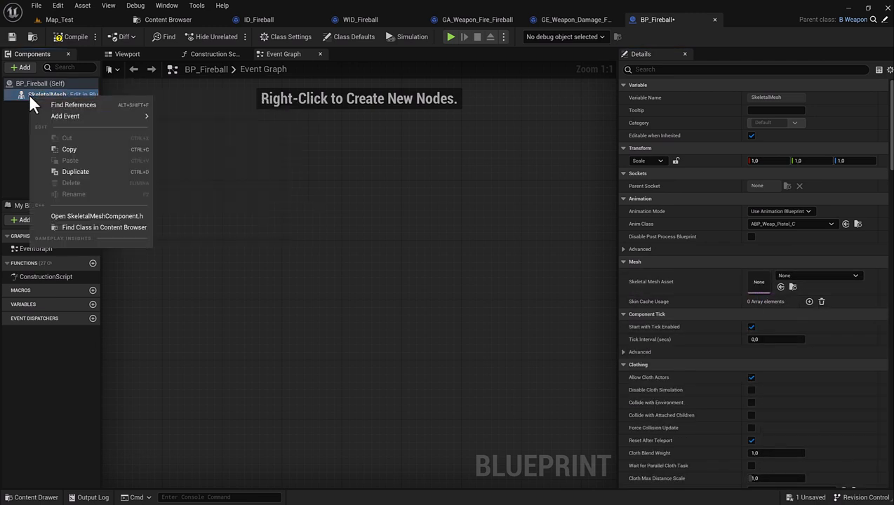
Add a Sphere component under SkeletalMesh in BP_Fireball.
left_click(29, 78)
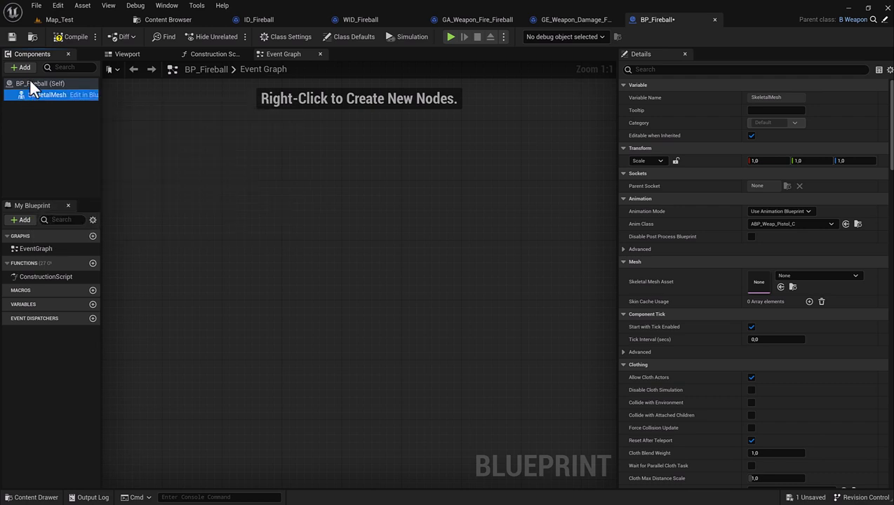
left_click(21, 67)
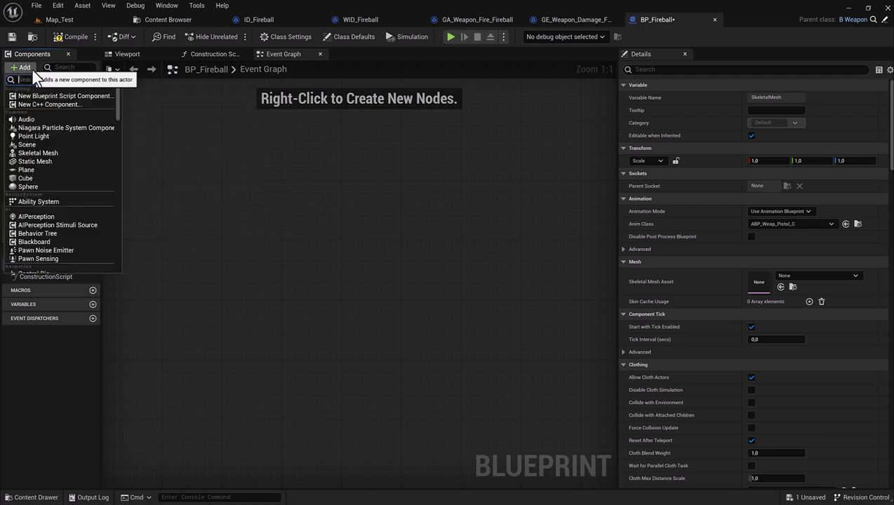
left_click(34, 185)
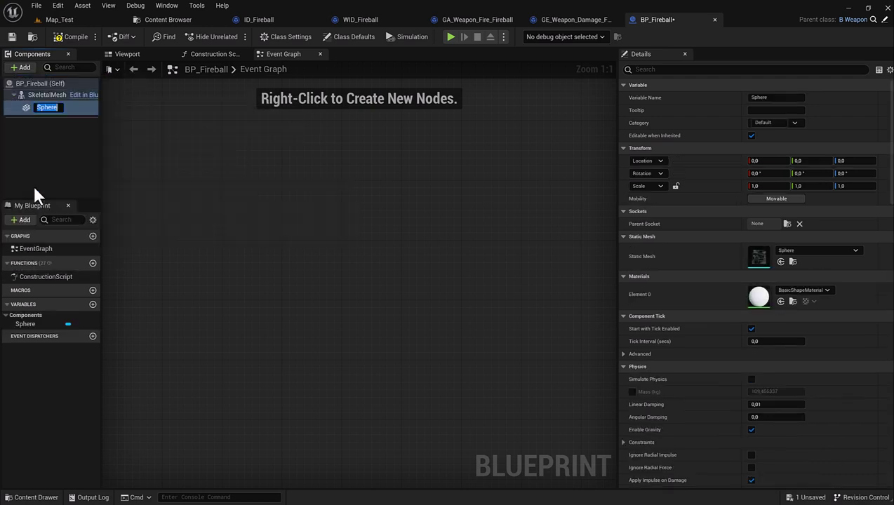
left_click(50, 136)
left_click(43, 106)
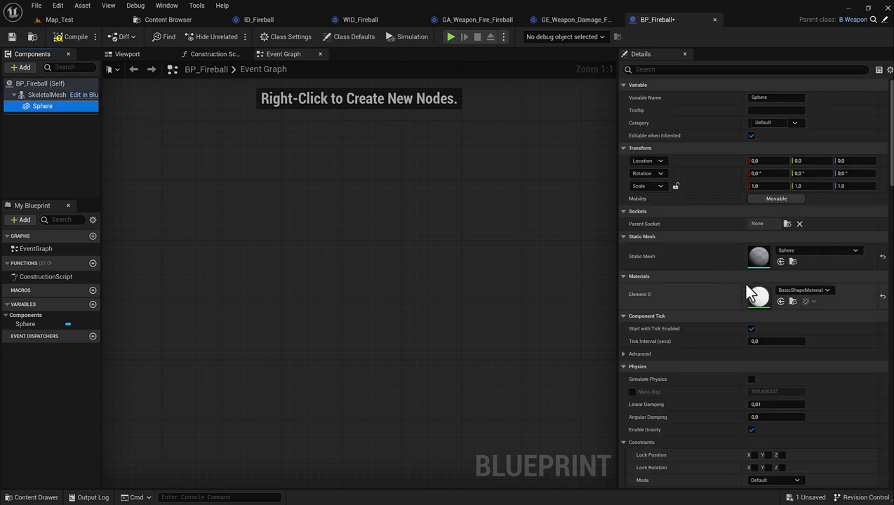
Give the sphere the m2 material and locate m2 in the Content Browser.
left_click(789, 293)
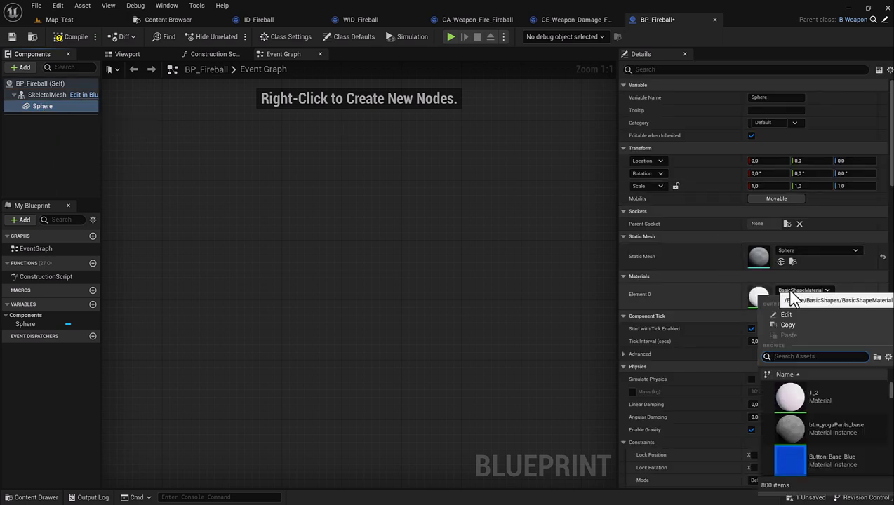
type("m2")
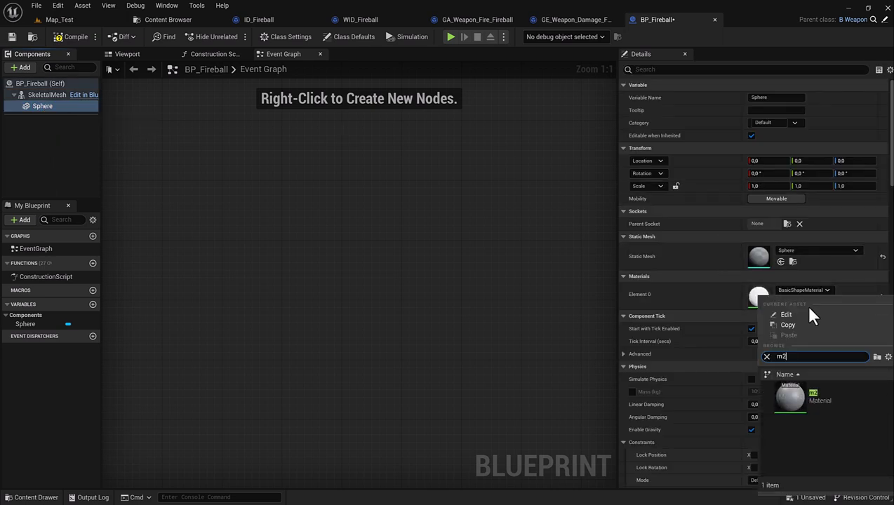
left_click(831, 406)
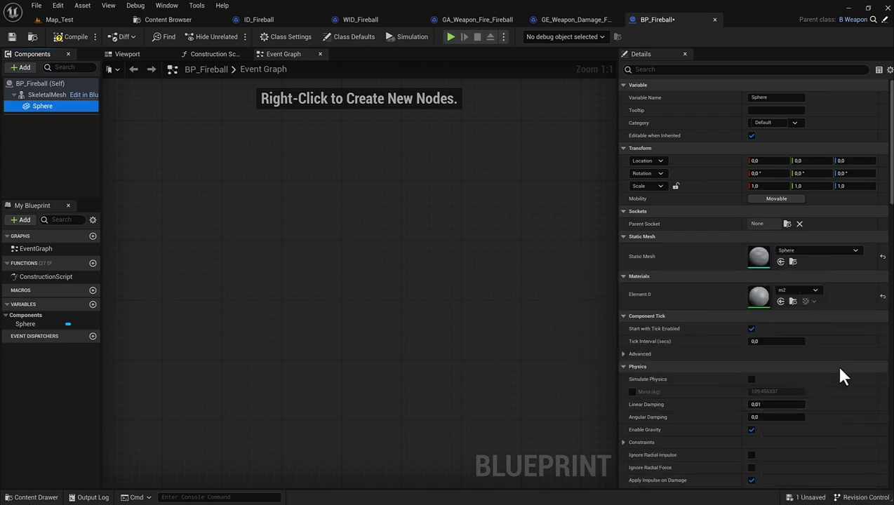
left_click(793, 301)
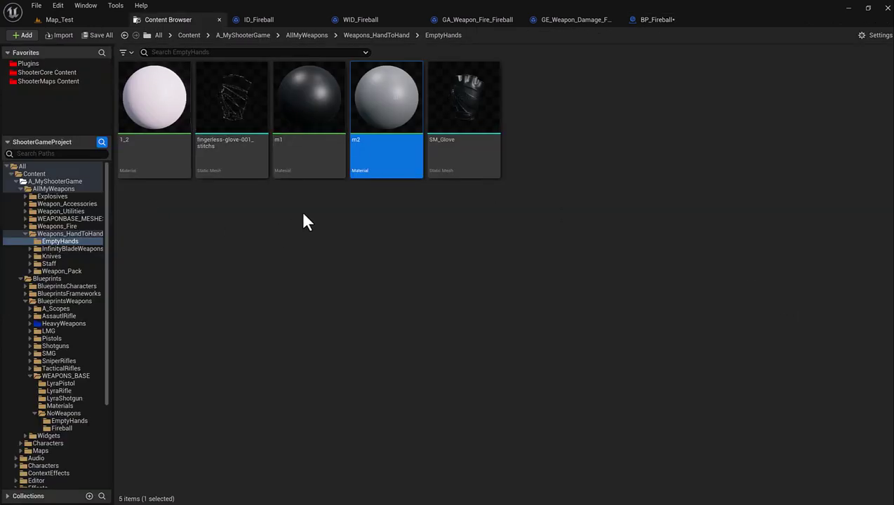
Inspect the 1_2 material, then duplicate it as M_Emissive in EmptyHands.
mouse_move(137, 145)
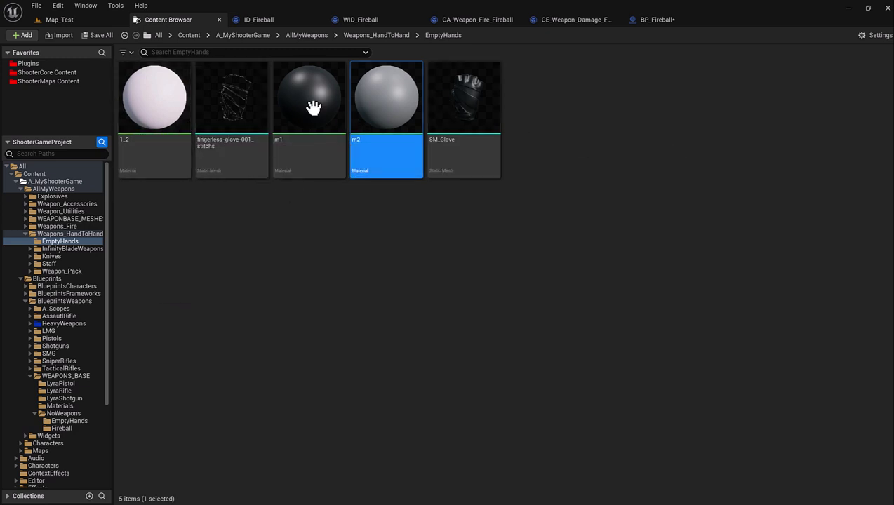
double_click(151, 112)
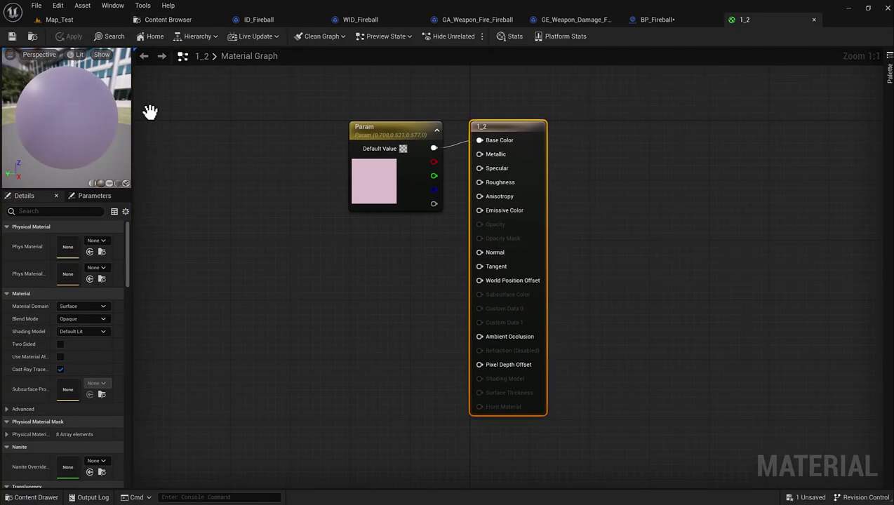
left_click(813, 20)
left_click(159, 21)
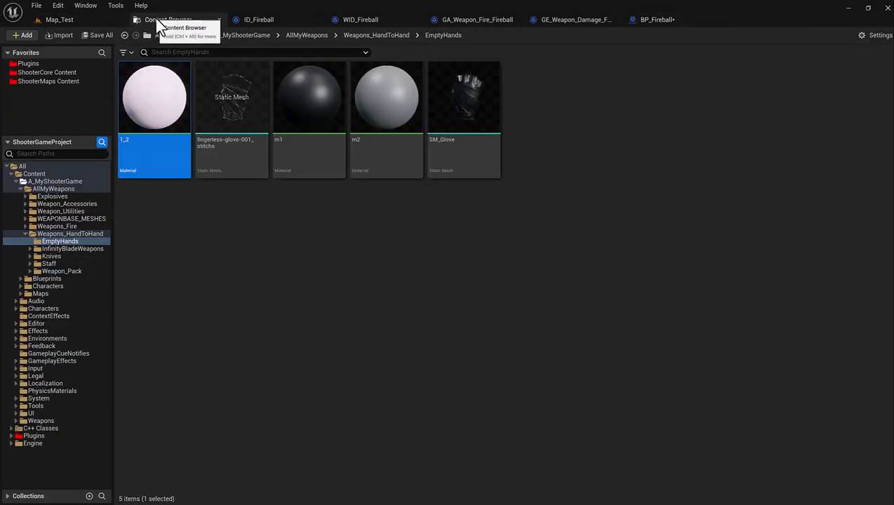
right_click(157, 114)
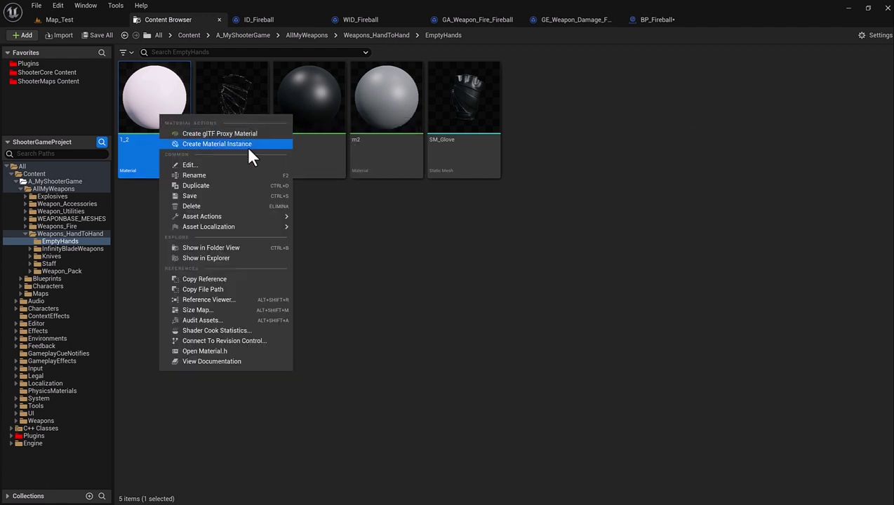
left_click(231, 185)
type("M_Emissive")
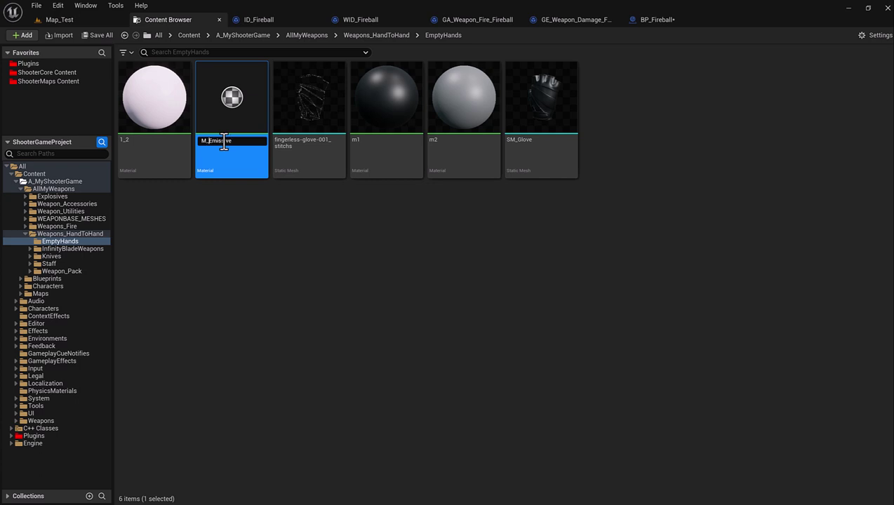
key("Return")
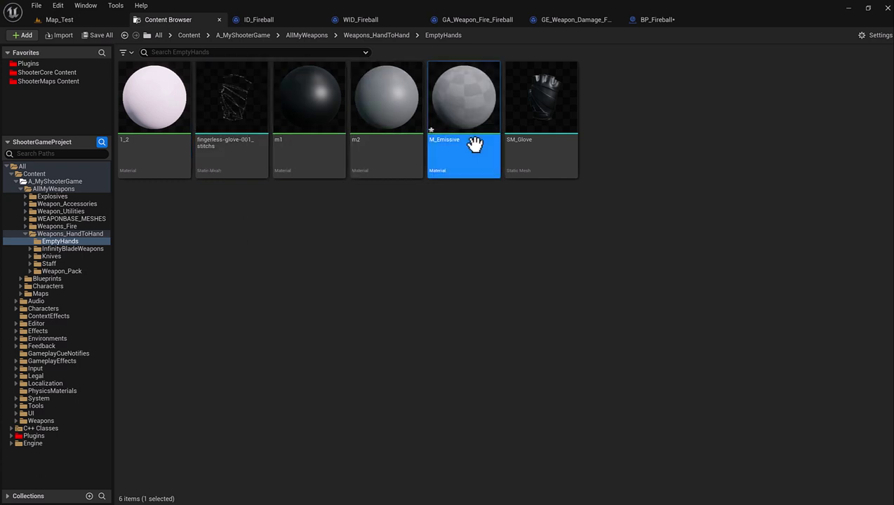
In M_Emissive, set the Param colour node's default to pure white.
double_click(475, 144)
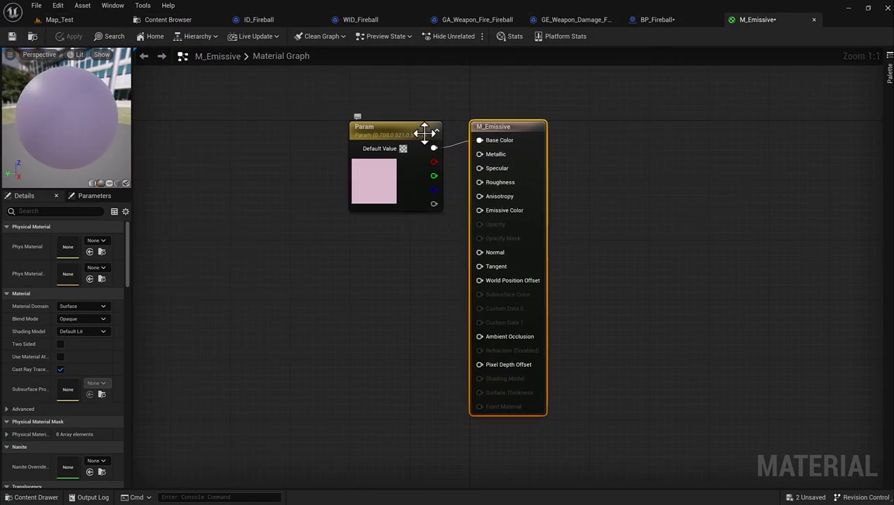
left_click_drag(424, 133, 409, 119)
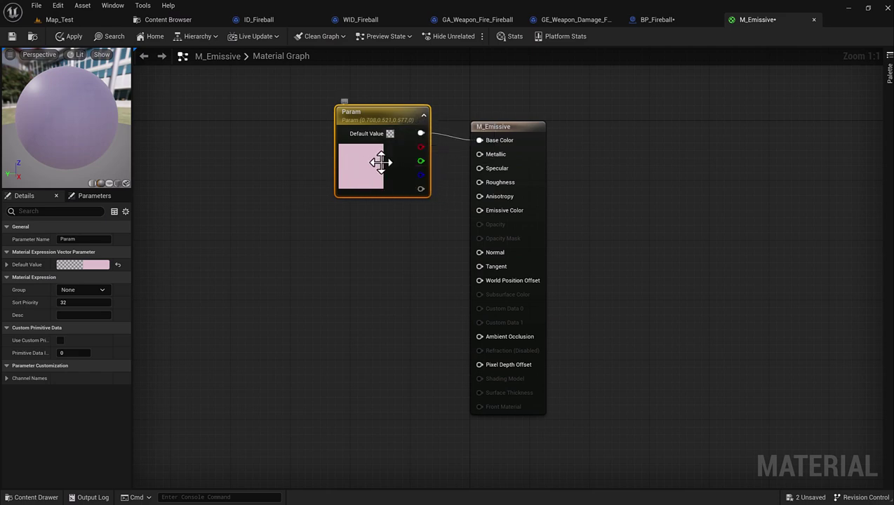
left_click(106, 265)
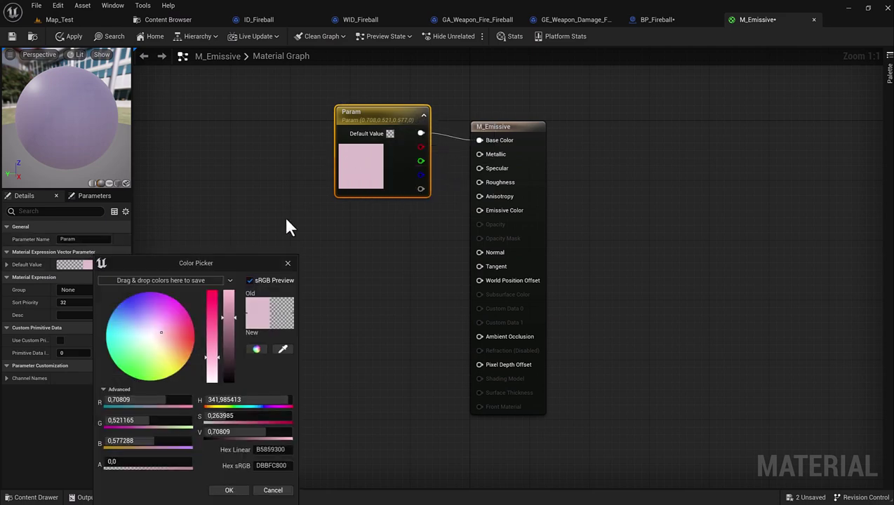
mouse_move(202, 360)
left_mouse_down()
mouse_move(212, 384)
mouse_move(230, 289)
left_mouse_up()
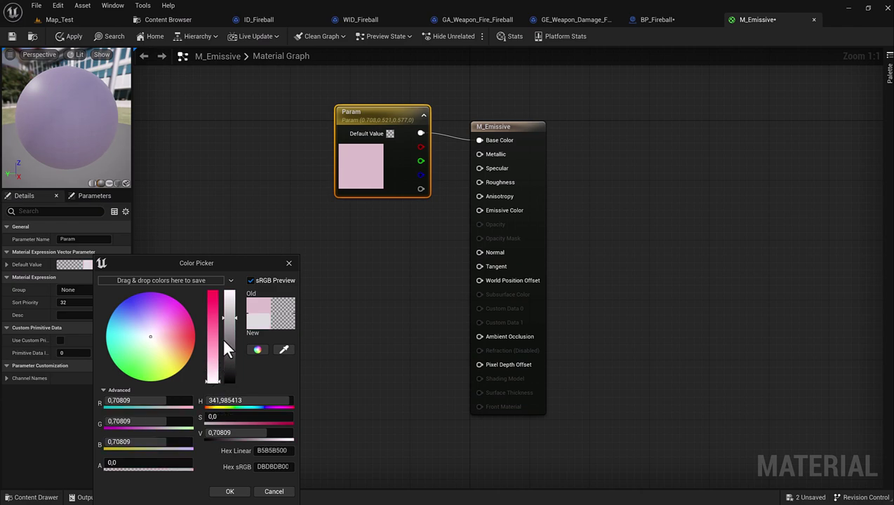
left_click(231, 491)
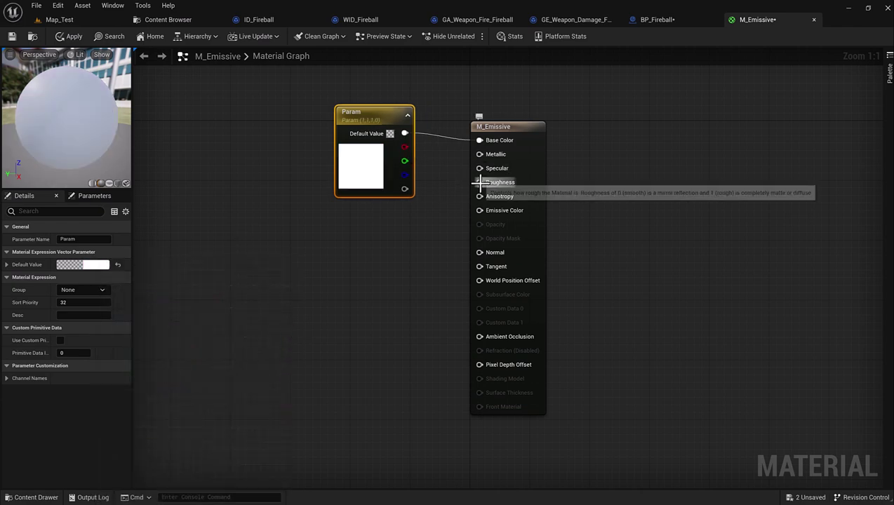
Add a scalar parameter named Emissive wired into Emissive Color, placed beside Param.
left_click_drag(479, 211, 393, 251)
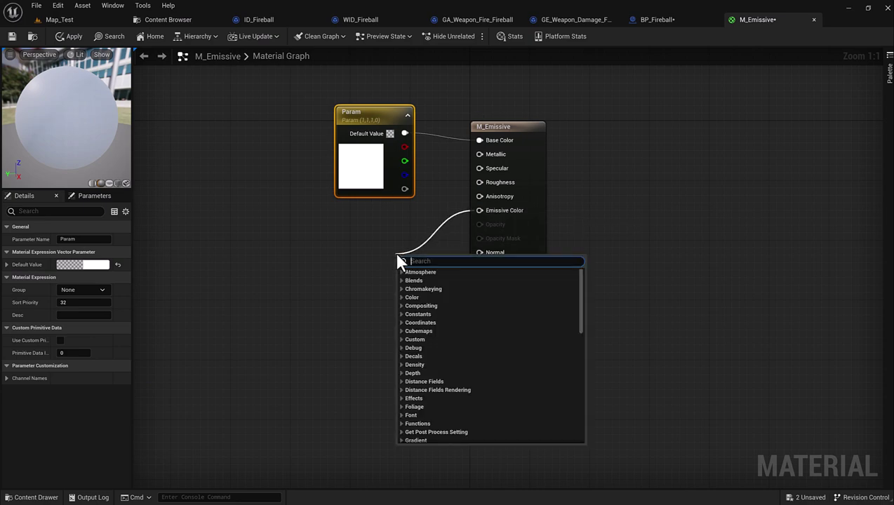
type("scalar")
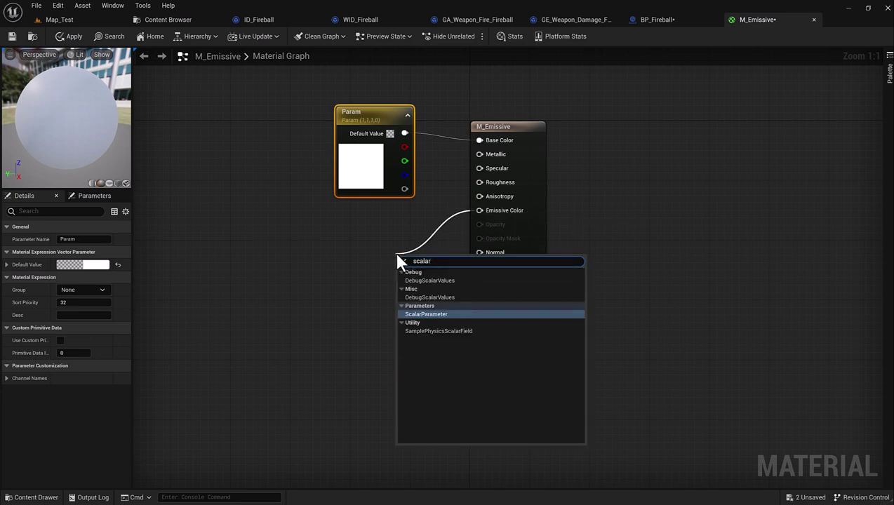
left_click(428, 317)
type("Emissive")
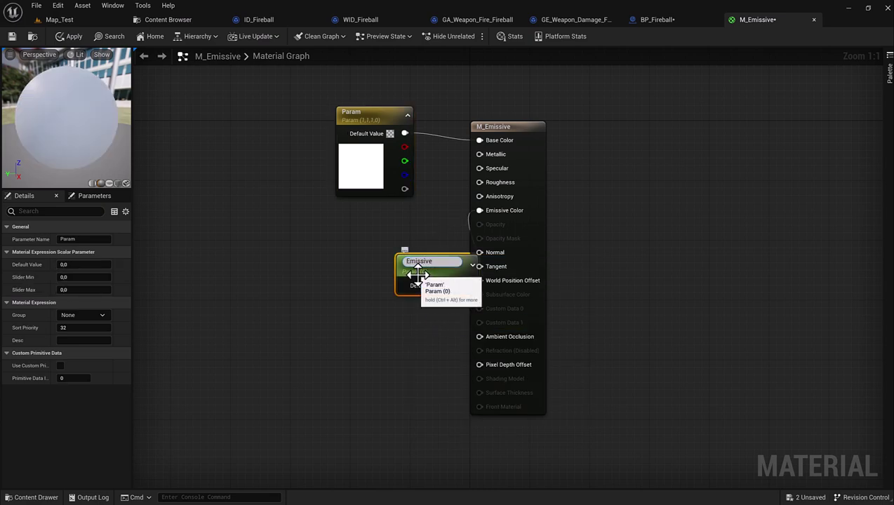
key("Return")
left_click_drag(417, 275, 369, 234)
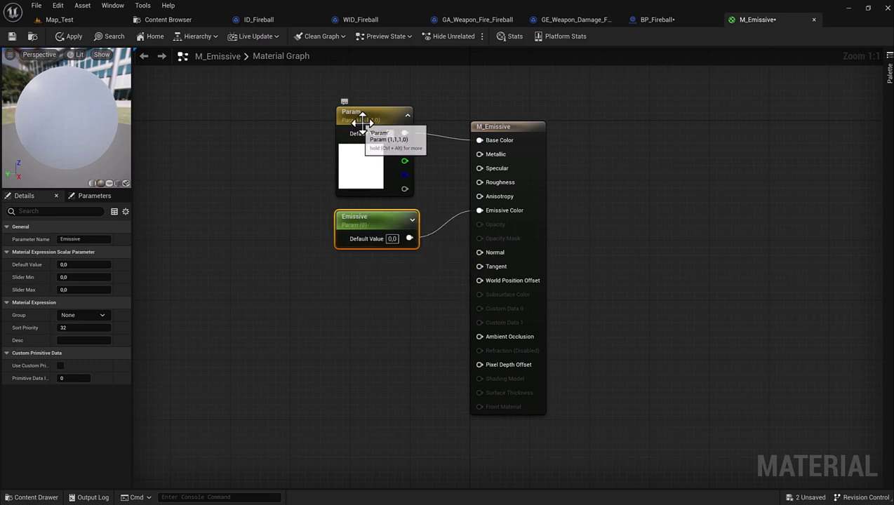
left_click_drag(366, 127, 365, 135)
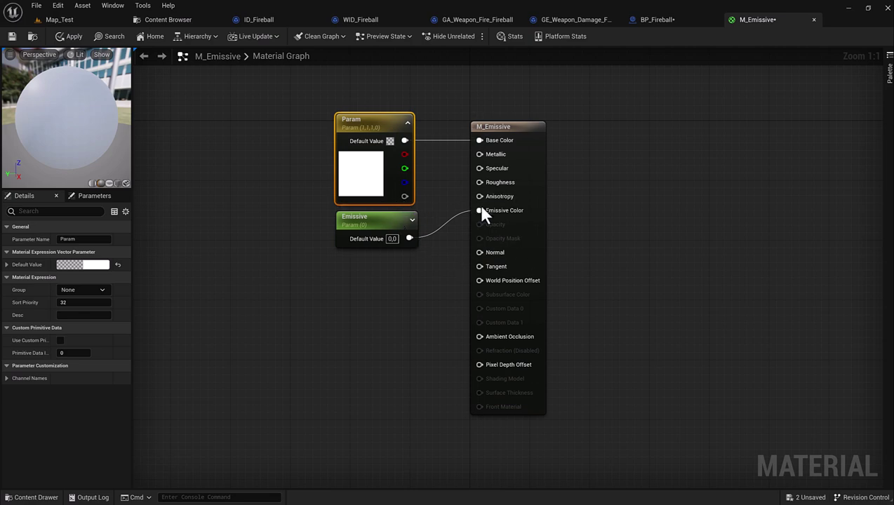
Set the Emissive parameter's value to 50, then apply and save the material.
left_click(392, 238)
type("1")
key("Return")
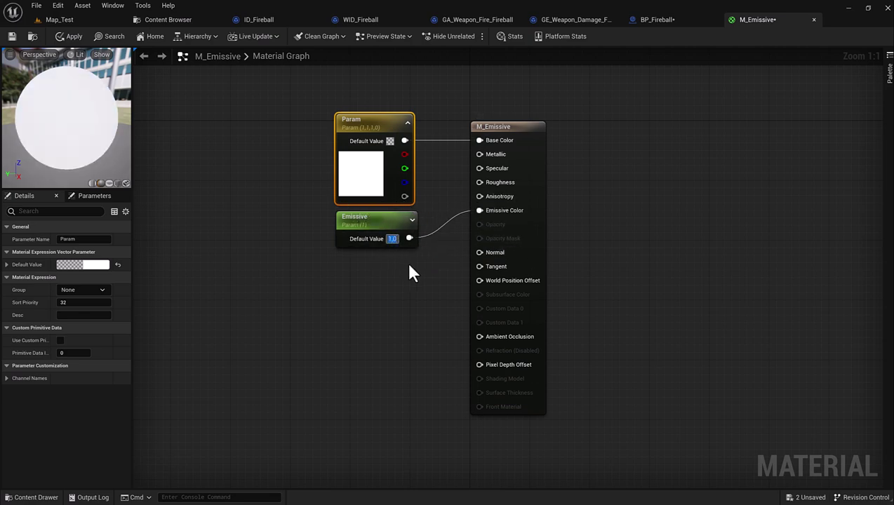
type("0")
key("Return")
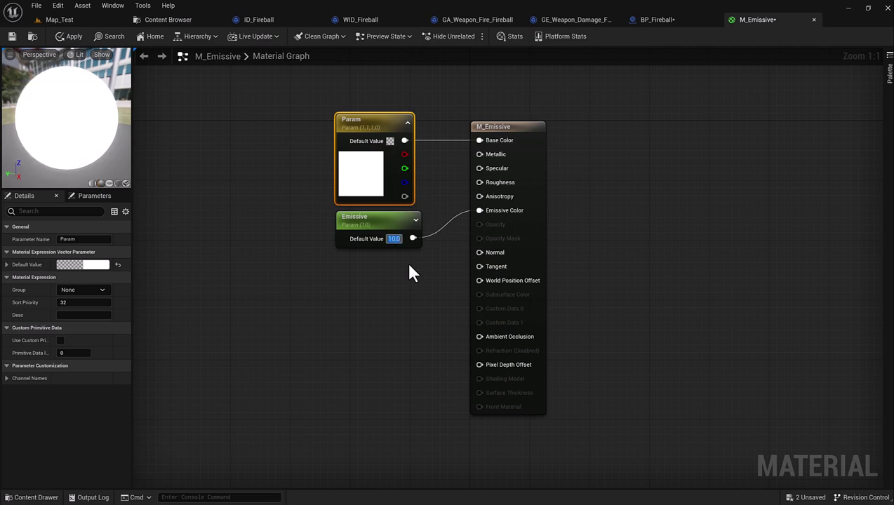
type("50")
key("Return")
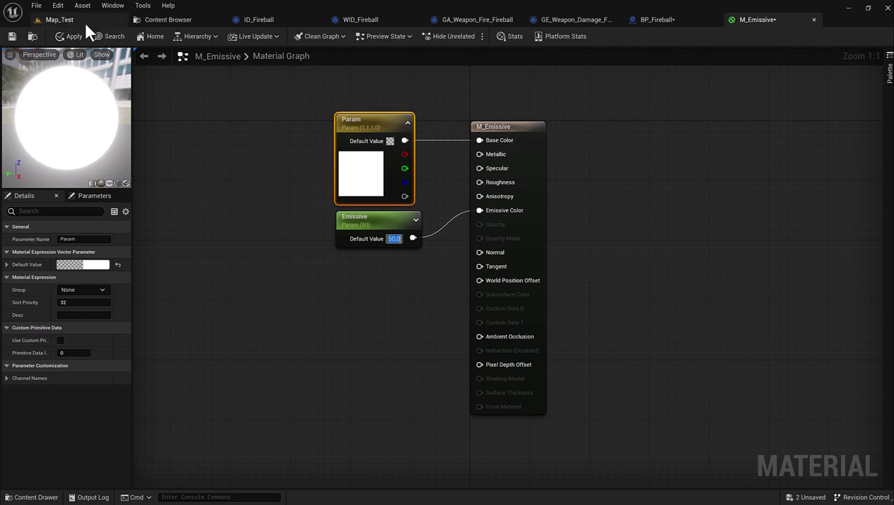
left_click(70, 35)
left_click(12, 36)
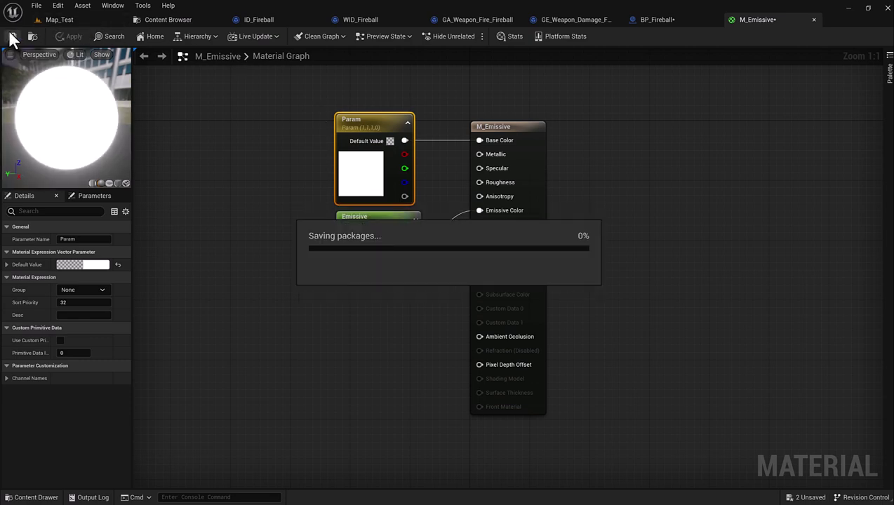
left_click(657, 21)
Assign M_Emissive to the Sphere's Element 0 material, then compile and save BP_Fireball.
left_click(129, 56)
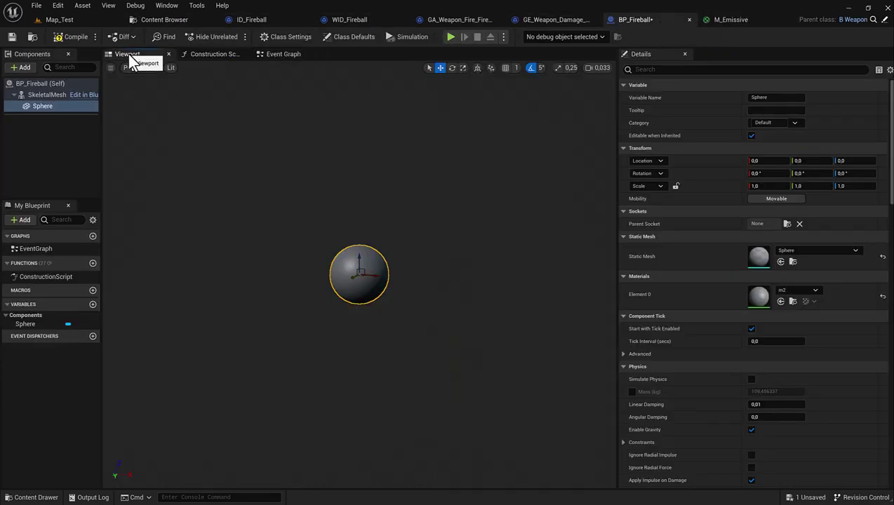
left_click(181, 20)
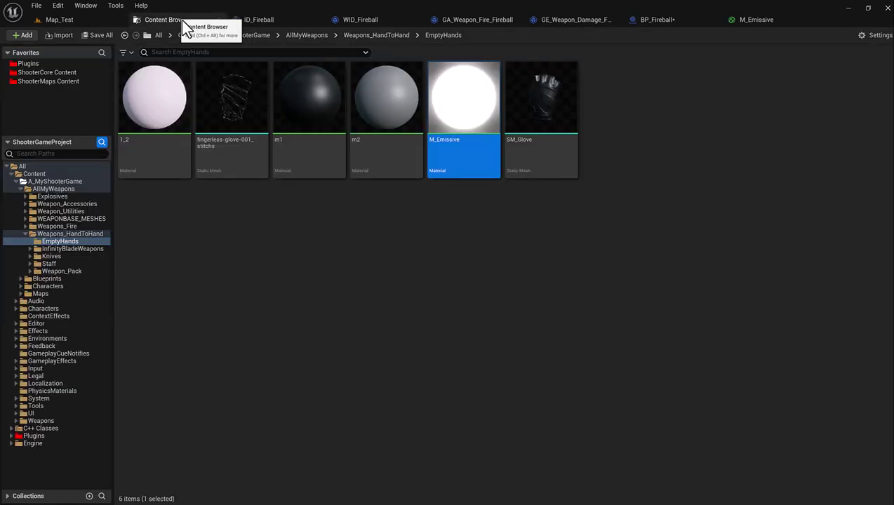
left_click(663, 20)
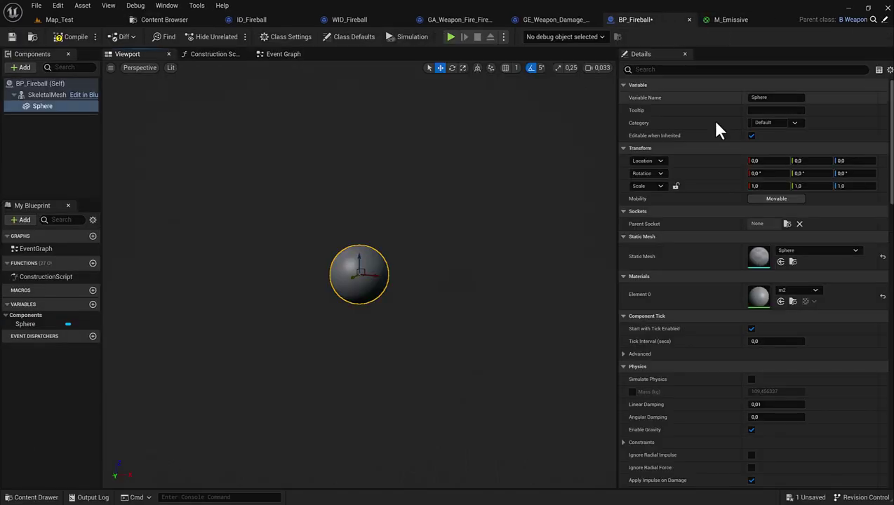
left_click(780, 301)
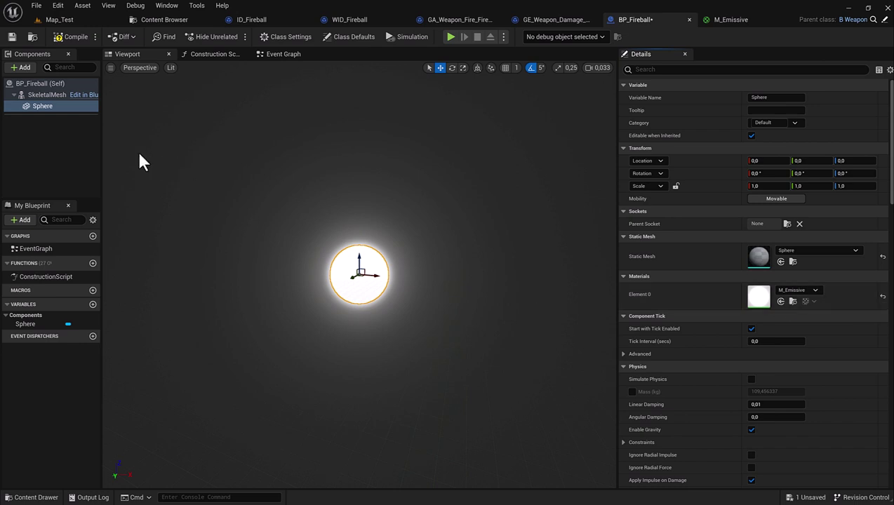
left_click(66, 36)
left_click(11, 36)
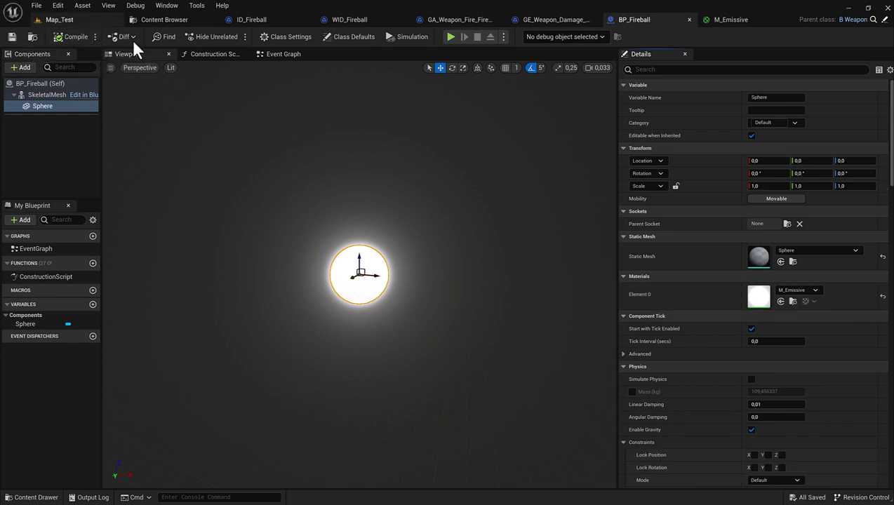
Scale the Sphere to 0.1 on X, Y and Z and save the blueprint.
left_click(761, 190)
type("0.1")
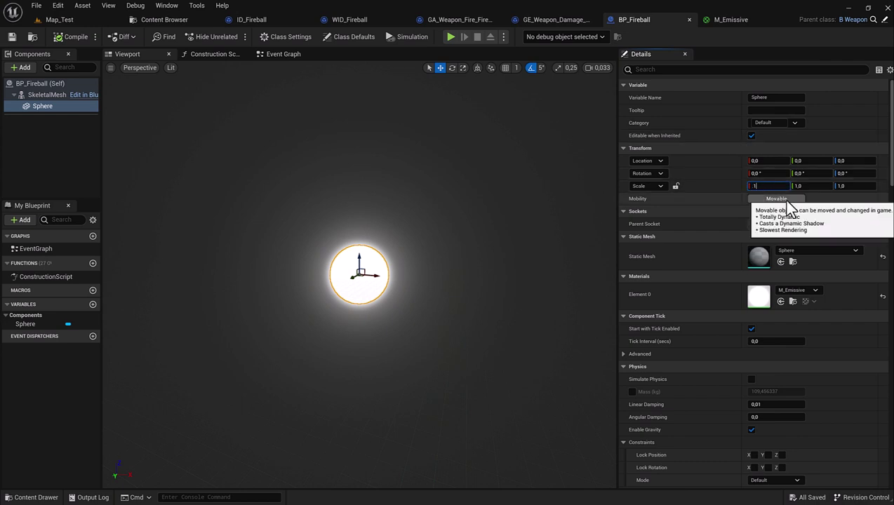
key("Tab")
key("Tab")
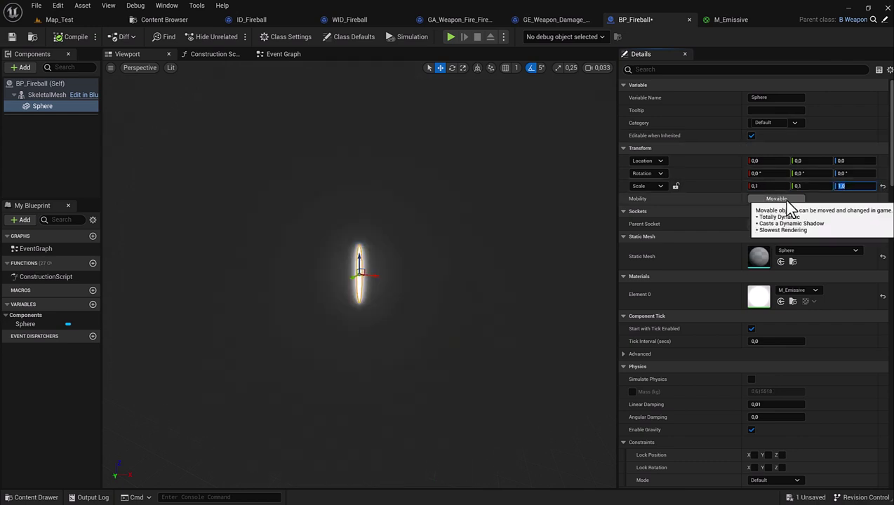
type("0.1")
key("Return")
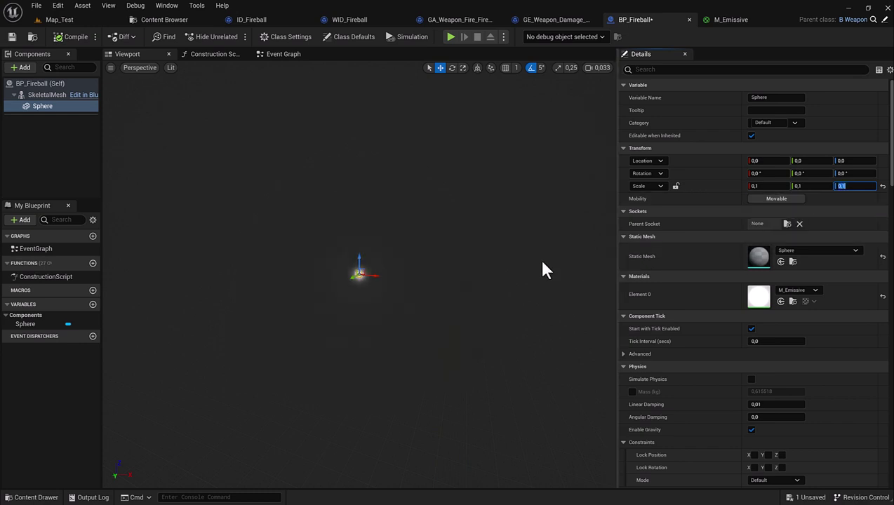
scroll(369, 267, "up", 5)
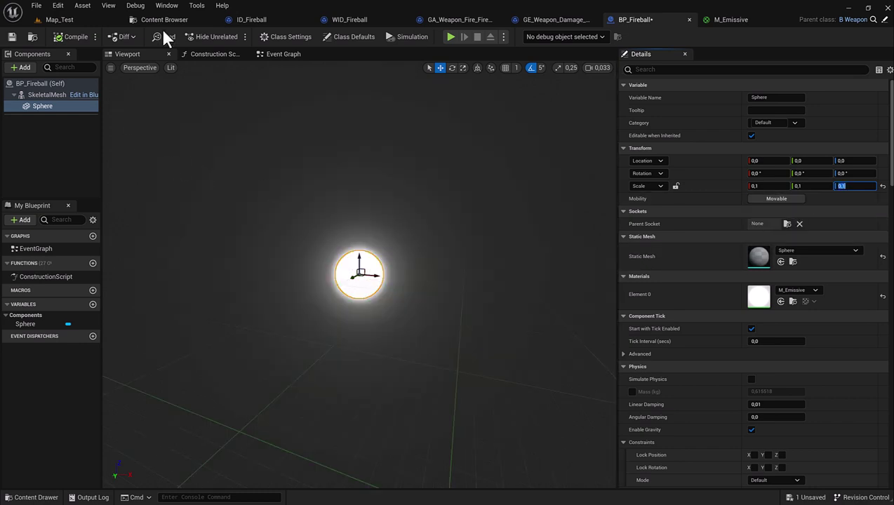
left_click(17, 35)
In Map_Test, duplicate a pickup pad and place the copy further back.
left_click(56, 19)
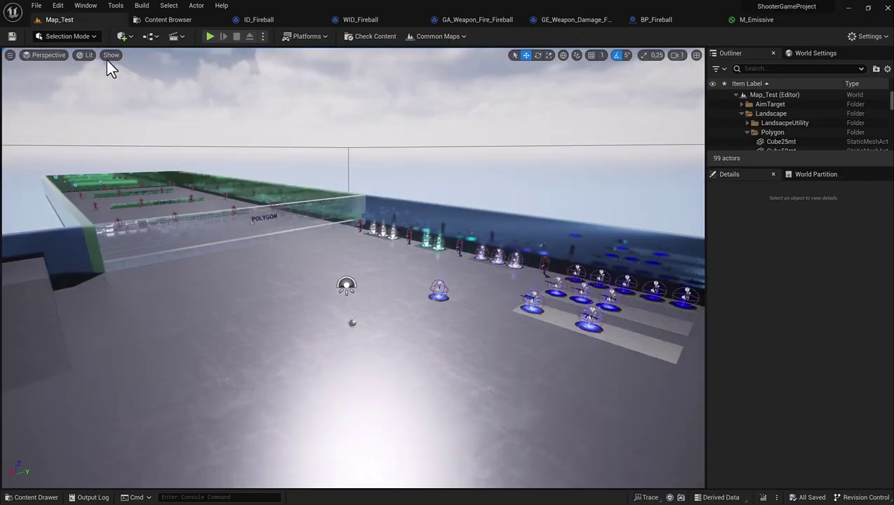
mouse_move(461, 298)
right_mouse_down()
mouse_move(496, 301)
mouse_move(407, 397)
right_mouse_up()
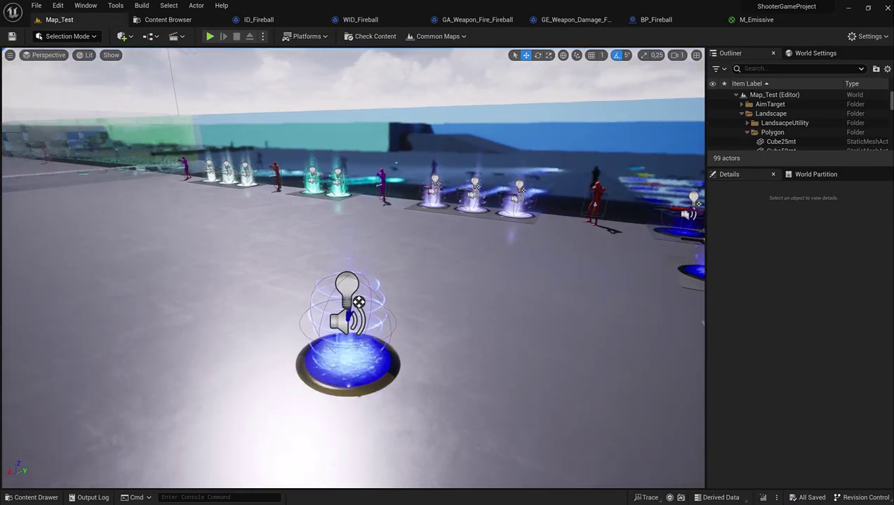
left_click(390, 390)
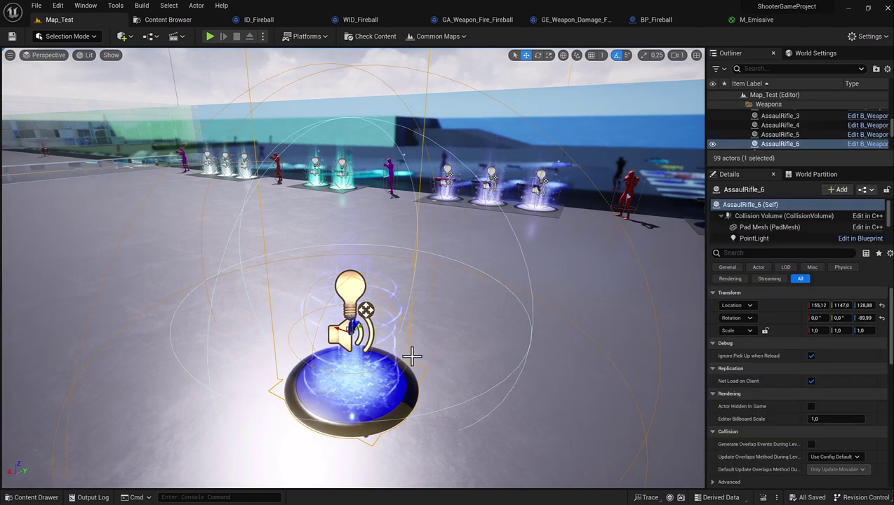
left_click_drag(400, 351, 493, 254)
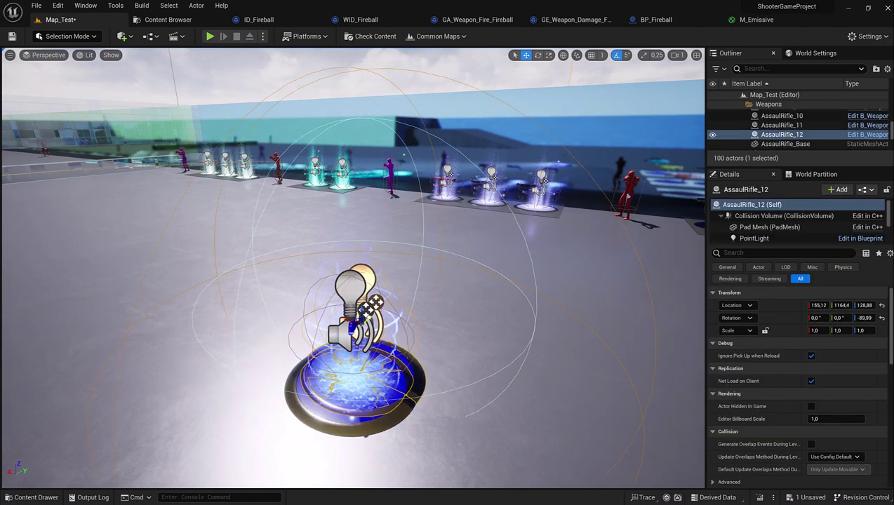
Change the front pickup pad's Light Color to pink.
left_click(350, 379)
scroll(815, 378, "down", 5)
scroll(815, 378, "down", 5)
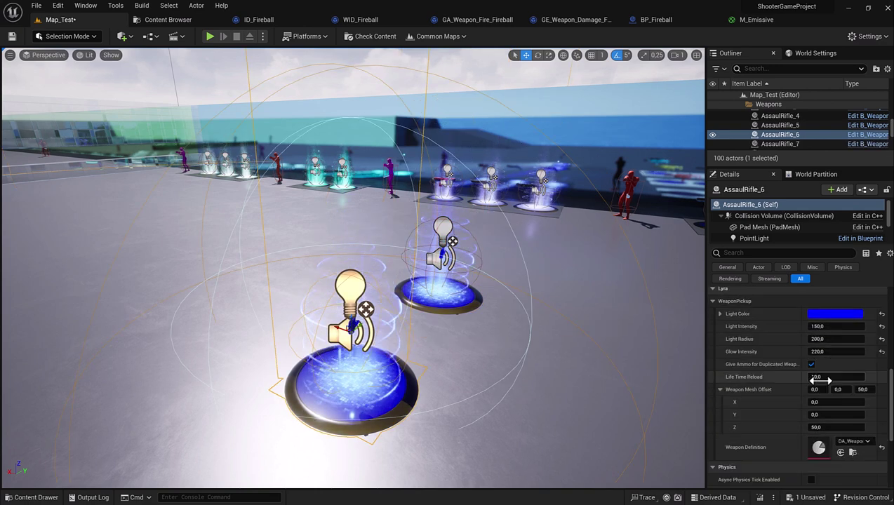
left_click(828, 314)
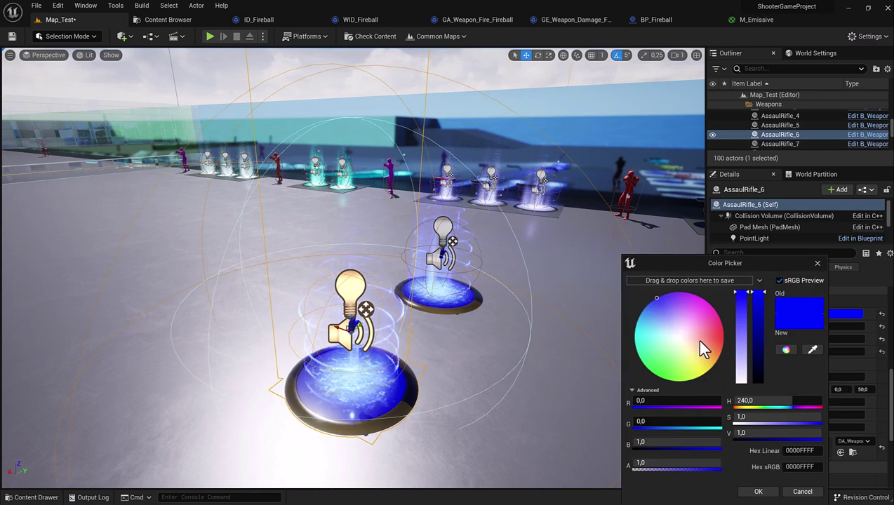
left_click_drag(702, 349, 744, 318)
left_click(757, 491)
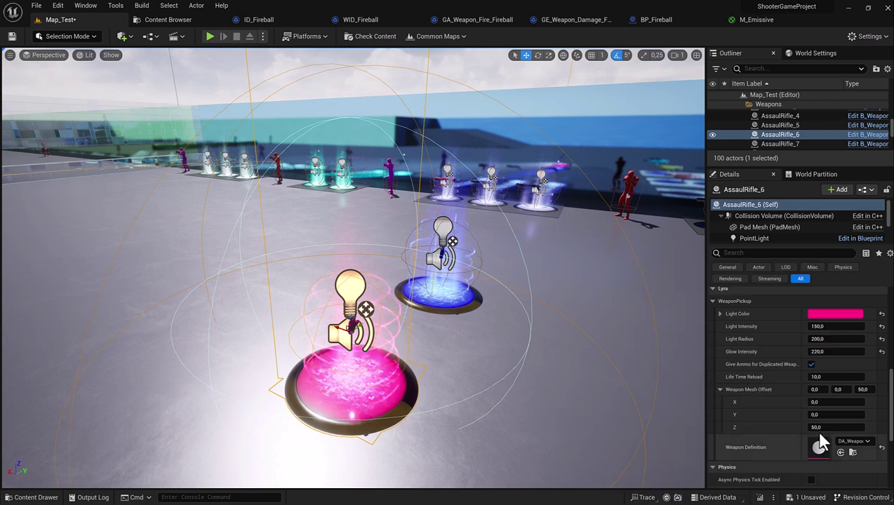
Set the front pad's Weapon Definition to DA_Weapon_PickupData_Fireball, save the level, and start Play.
left_click(845, 443)
type("Fireball")
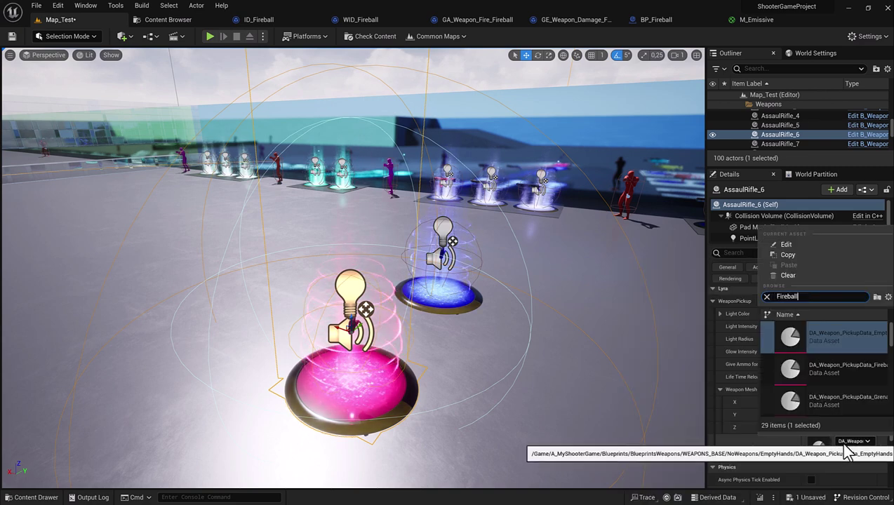
left_click(822, 344)
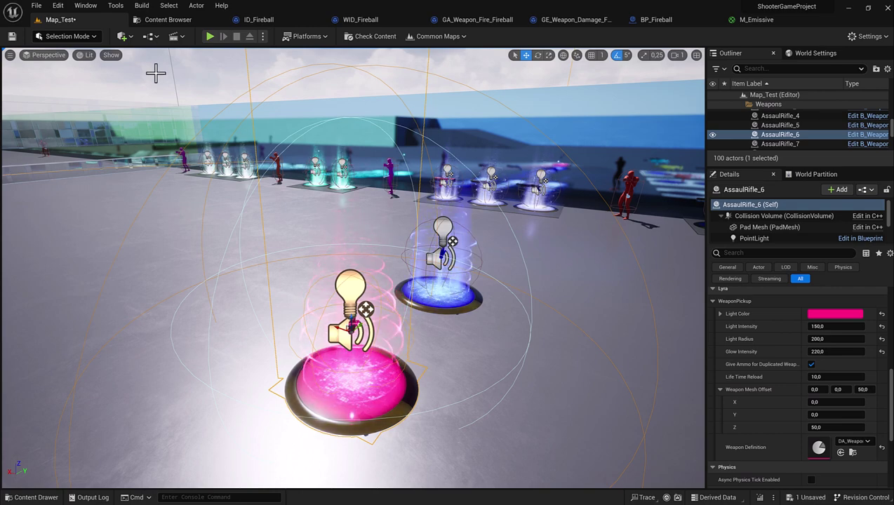
left_click(8, 35)
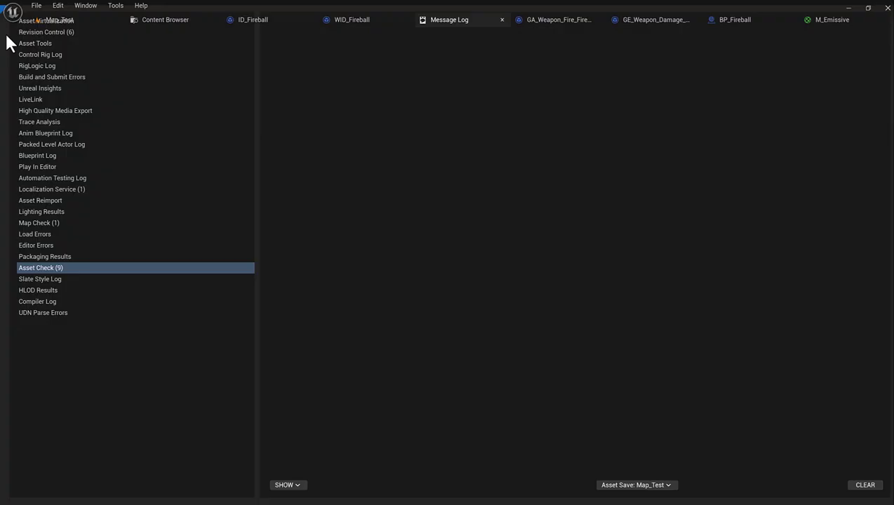
left_click(60, 23)
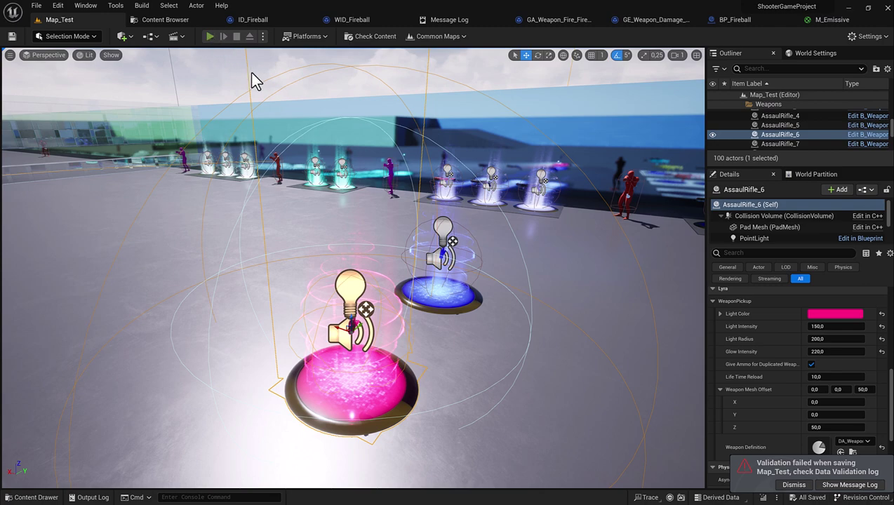
key("alt+p")
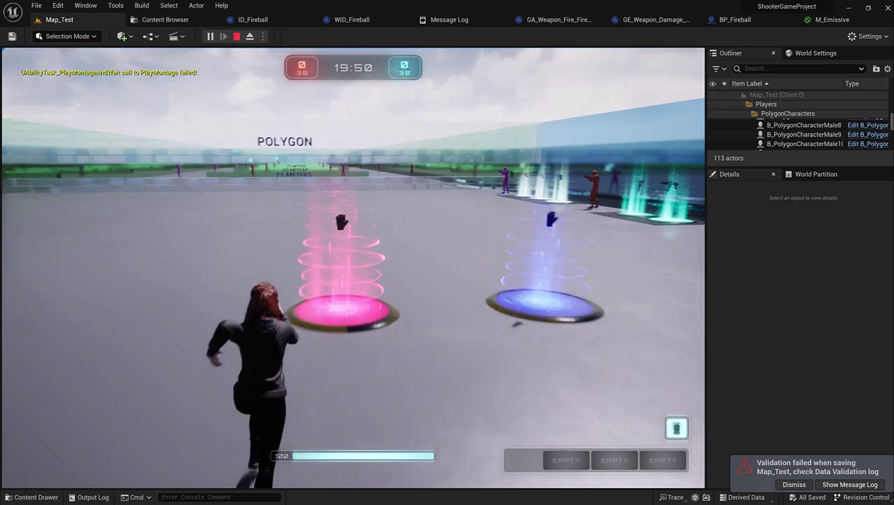
Walk the character onto the pink pad to pick up the glowing Fireball weapon.
key("w")
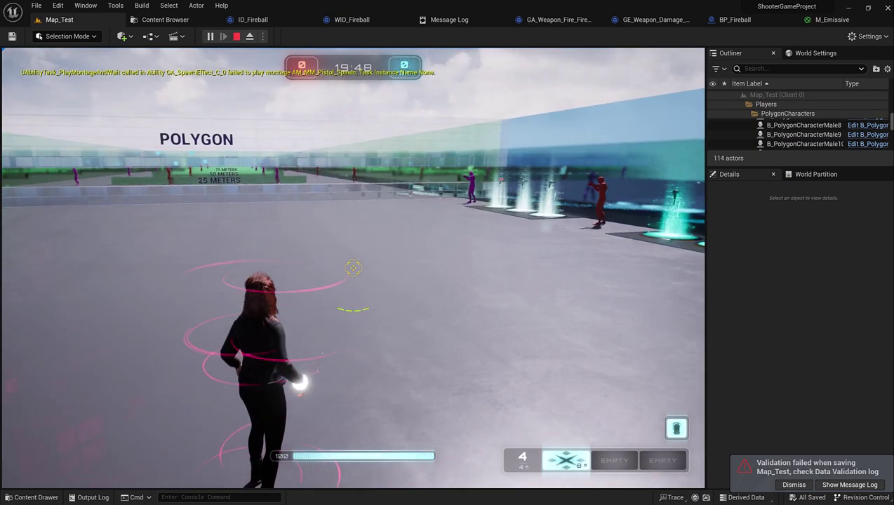
key("w")
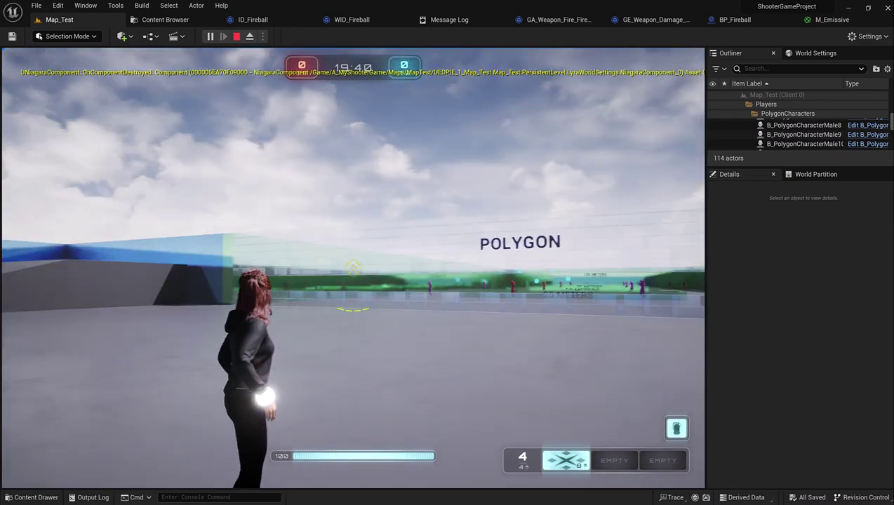
left_click(165, 19)
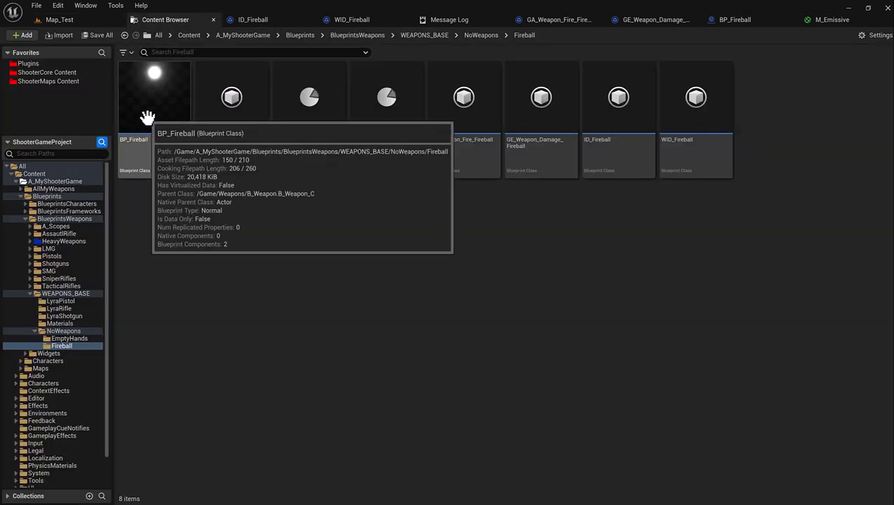
In BP_Fireball, set the Sphere's Can Character Step Up On to No.
left_click(724, 25)
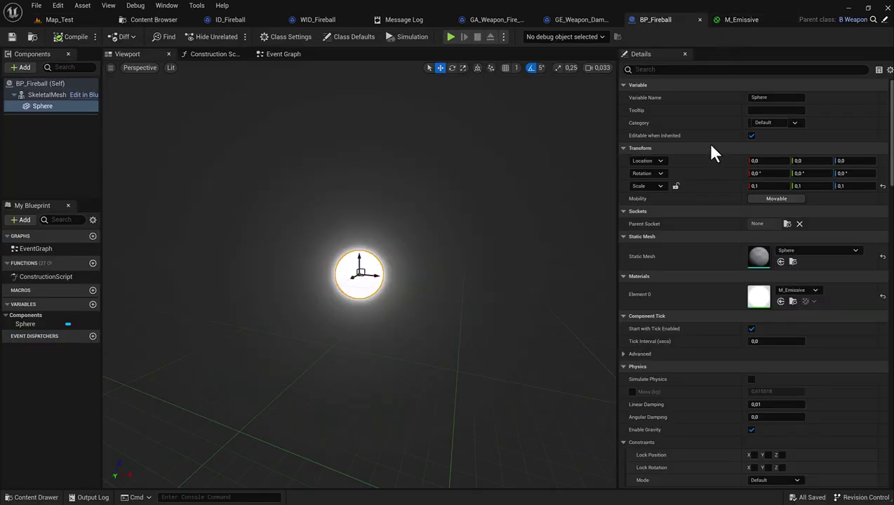
scroll(708, 168, "down", 3)
scroll(698, 158, "down", 2)
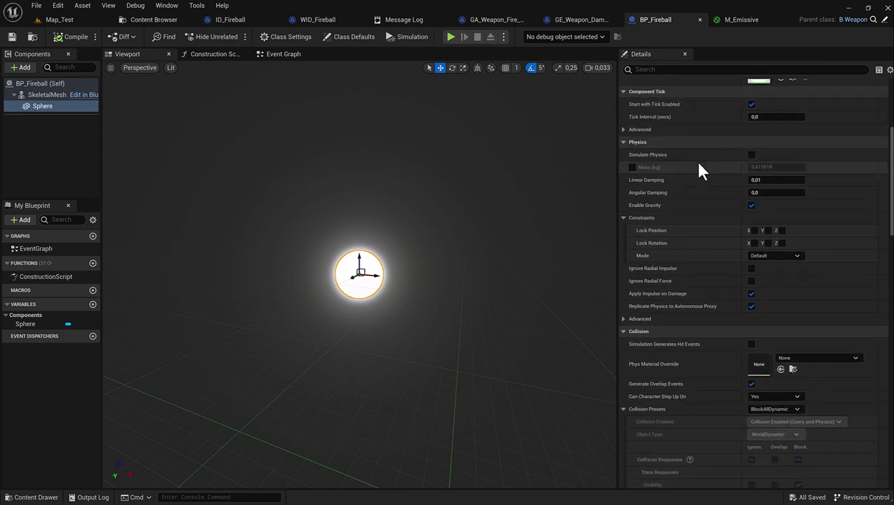
scroll(692, 159, "down", 2)
scroll(686, 156, "down", 2)
scroll(677, 149, "down", 2)
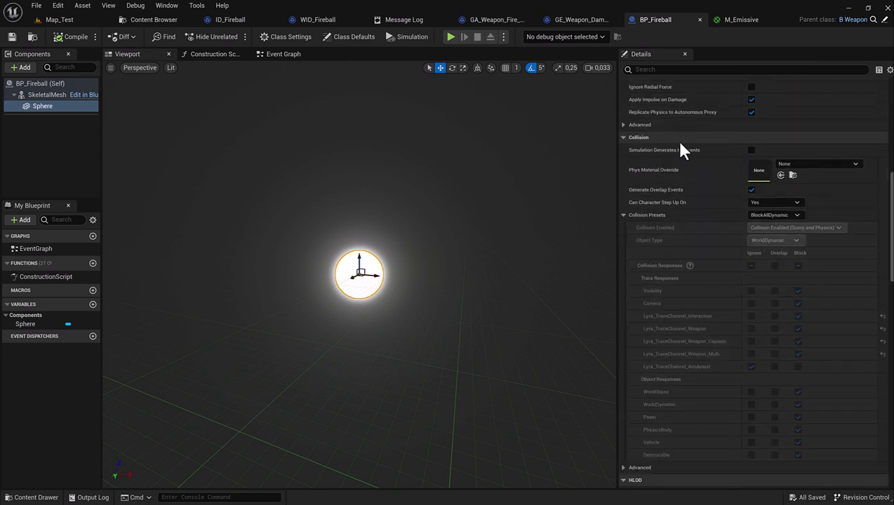
scroll(677, 149, "down", 2)
scroll(772, 151, "up", 1)
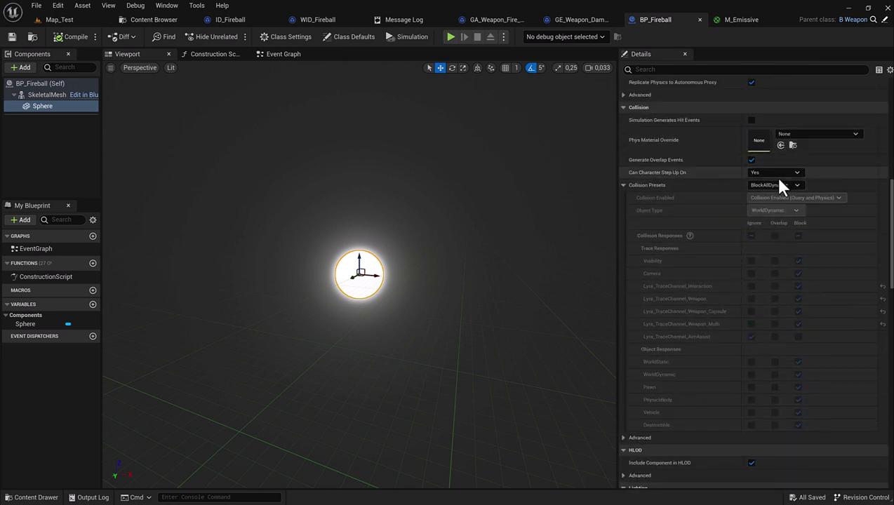
left_click(774, 174)
left_click(778, 181)
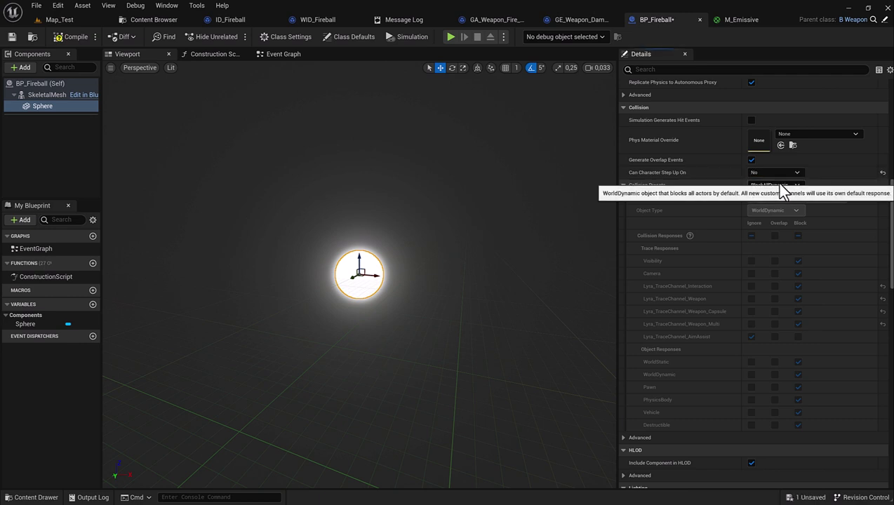
Turn off Generate Overlap Events and set the Sphere's Collision Presets to NoCollision.
left_click(751, 160)
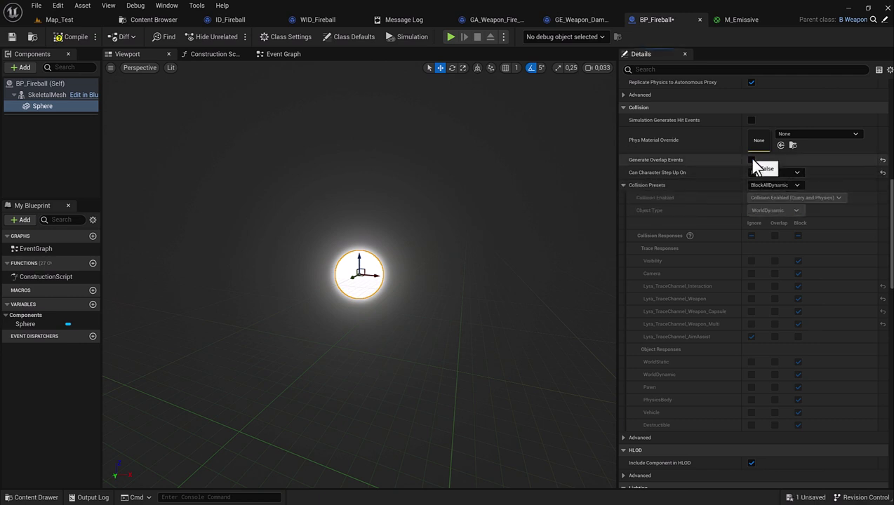
left_click(784, 186)
left_click(767, 195)
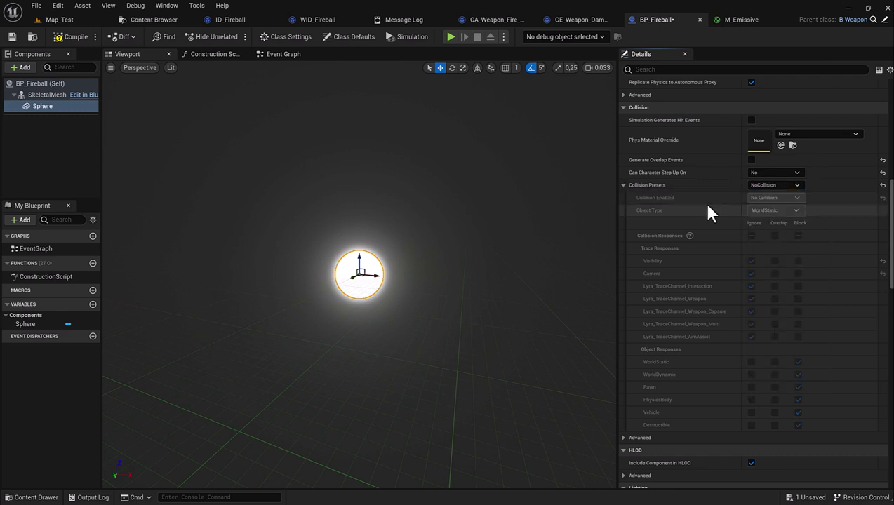
left_click(623, 185)
scroll(702, 211, "down", 3)
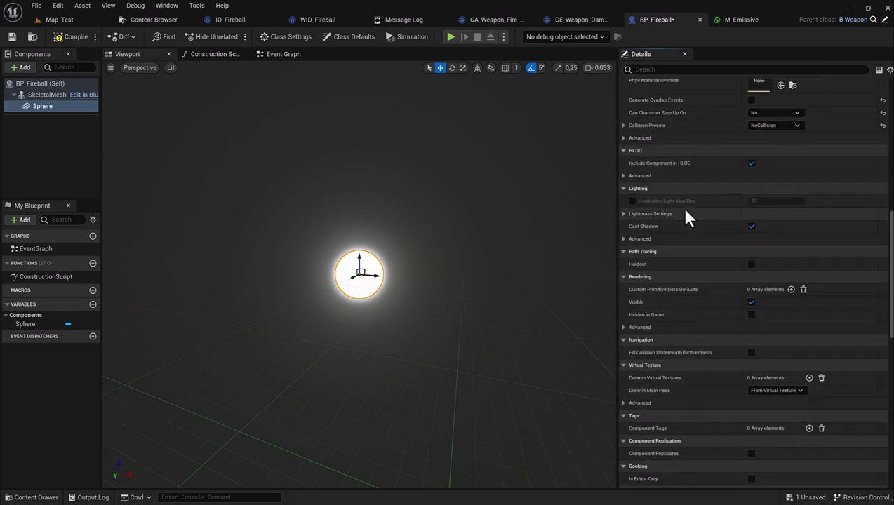
scroll(686, 219, "down", 5)
scroll(686, 229, "down", 2)
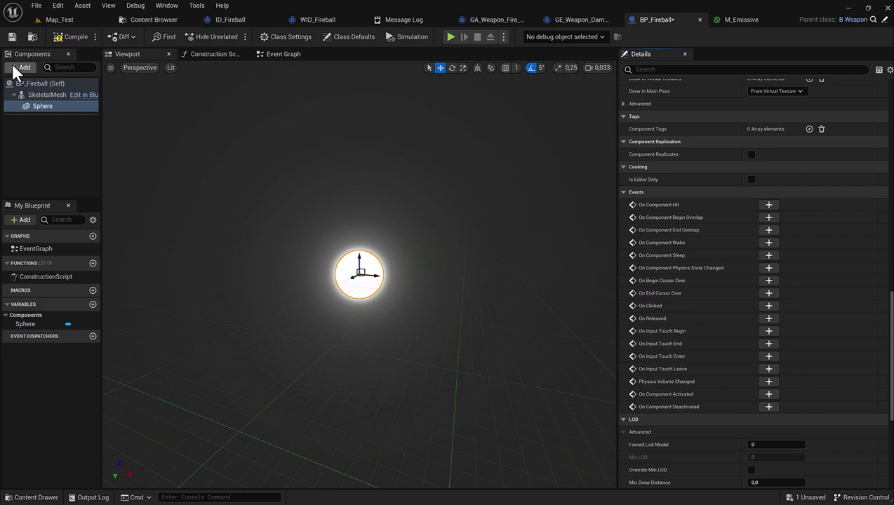
left_click(39, 84)
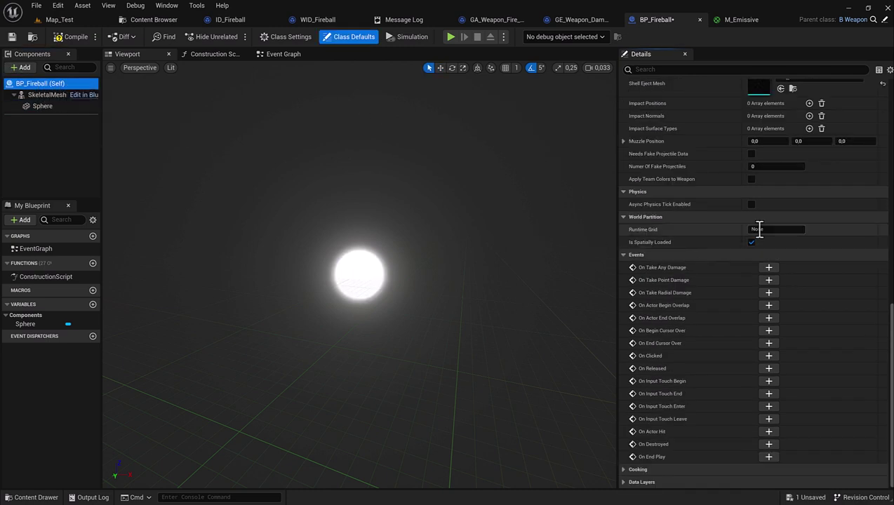
Change the Shell Eject System from NS_WeaponFire_ShellEject to NS_WeaponFire_MuzzleFlash_Rifle.
scroll(773, 204, "up", 3)
scroll(773, 197, "up", 3)
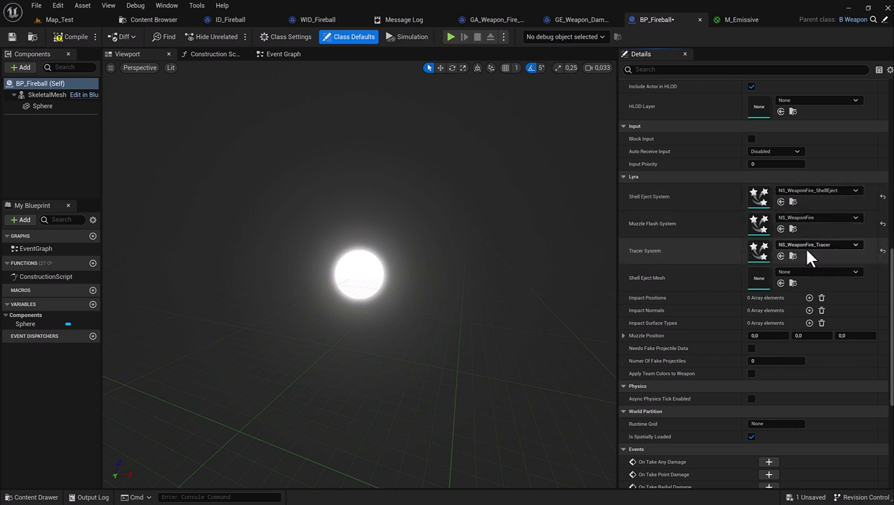
left_click(837, 190)
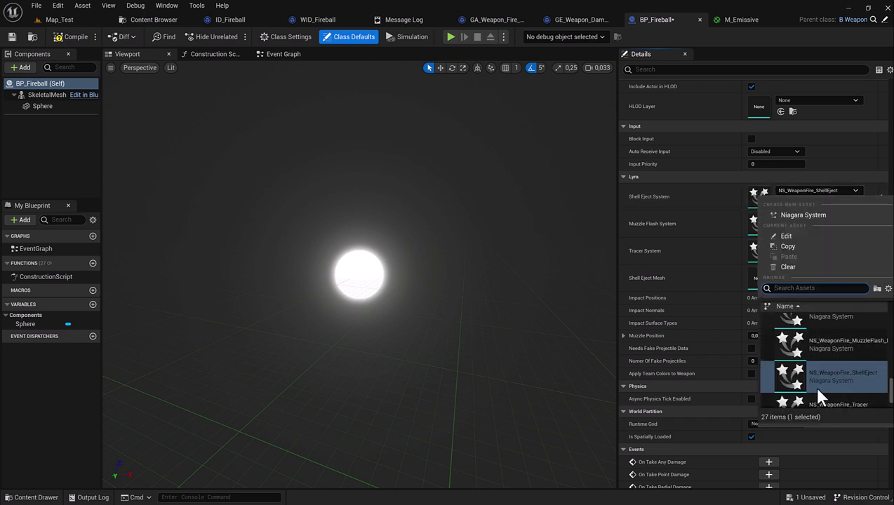
scroll(789, 379, "down", 2)
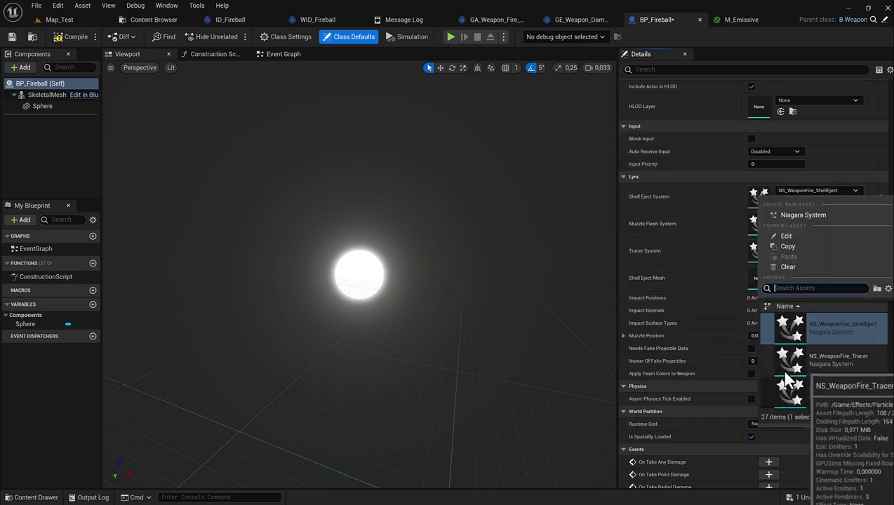
scroll(789, 393, "up", 1)
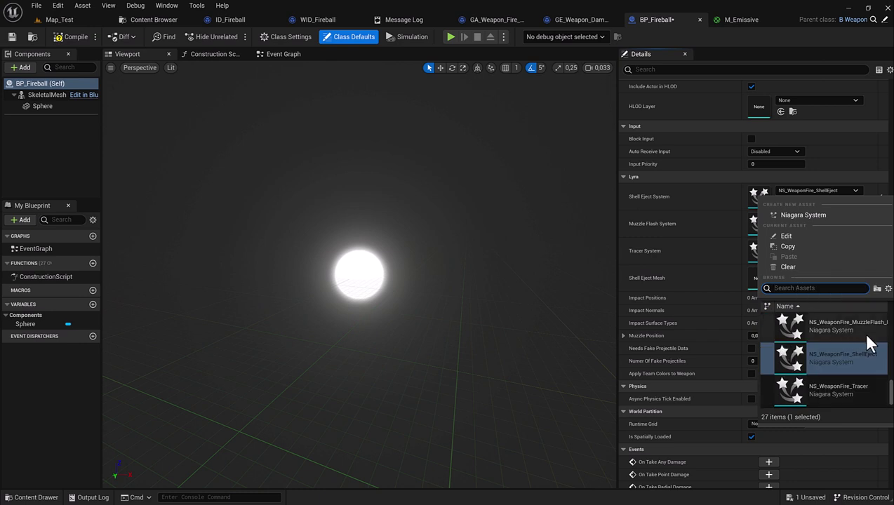
scroll(891, 363, "up", 2)
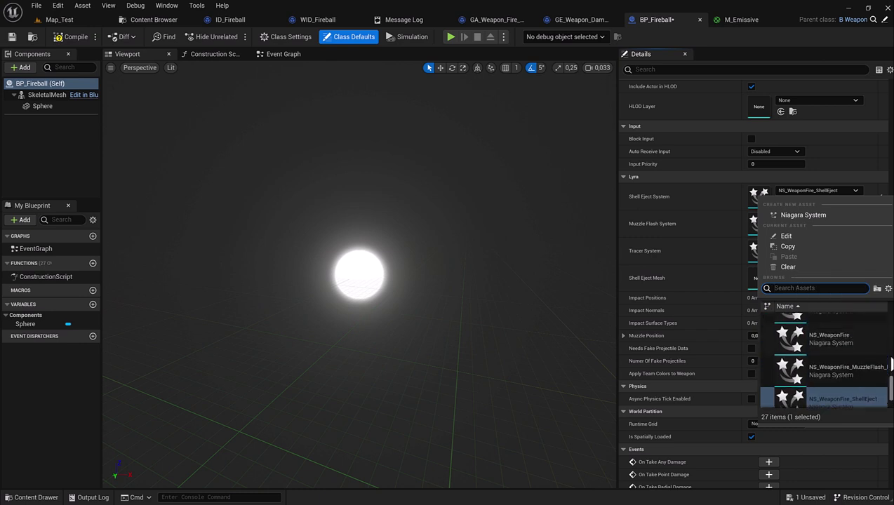
left_click(877, 370)
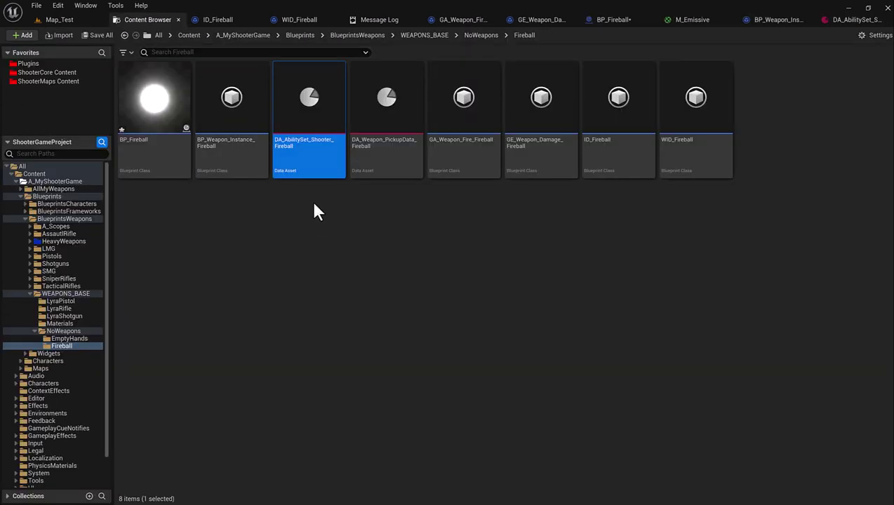
Add a granted ability GA_Weapon_Fire_Fireball with Input Tag InputTag.Weapon.Fire to DA_AbilitySet_Shooter_Fireball.
double_click(311, 155)
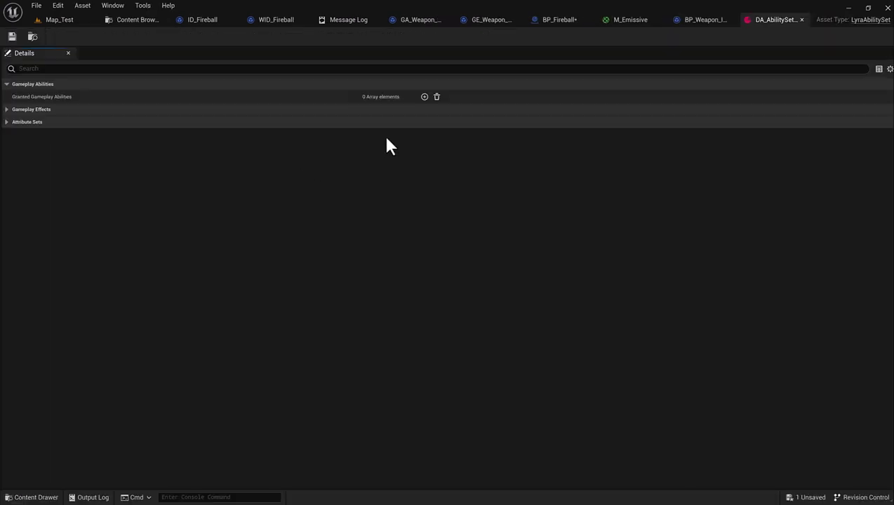
left_click(424, 96)
left_click(15, 110)
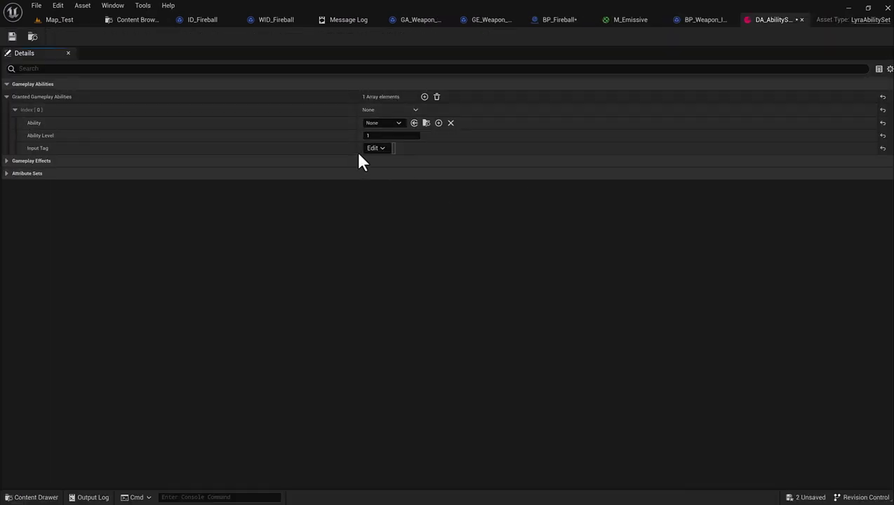
left_click(390, 123)
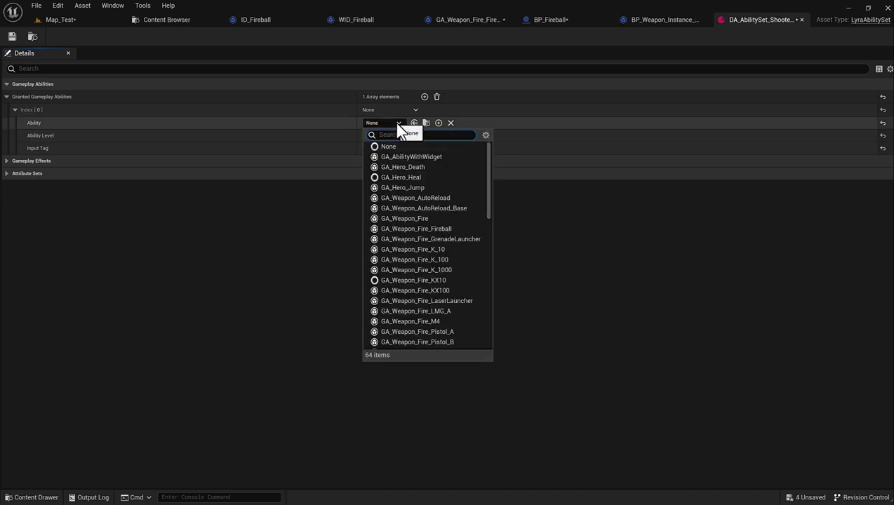
type("fire")
left_click(440, 168)
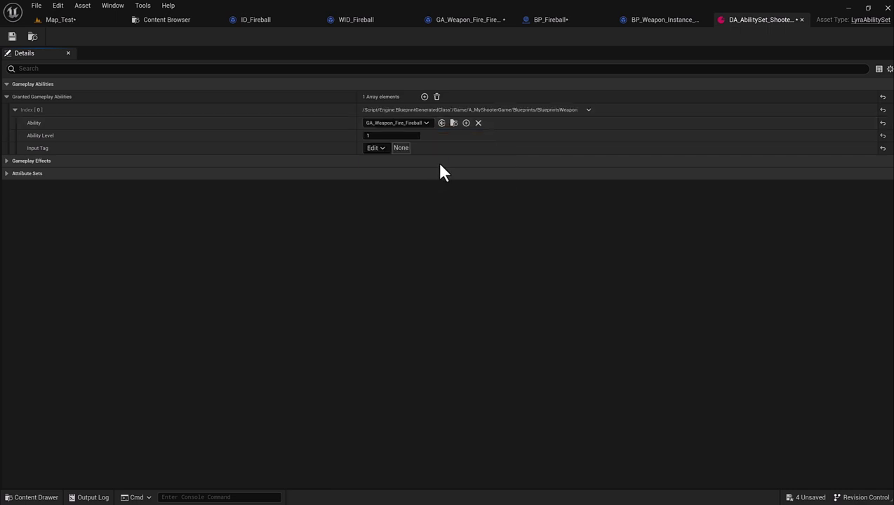
left_click(376, 148)
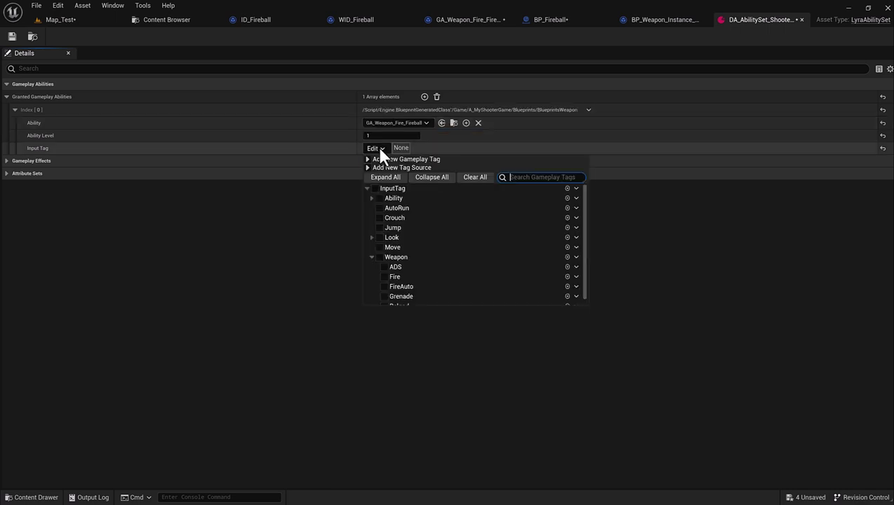
left_click(377, 190)
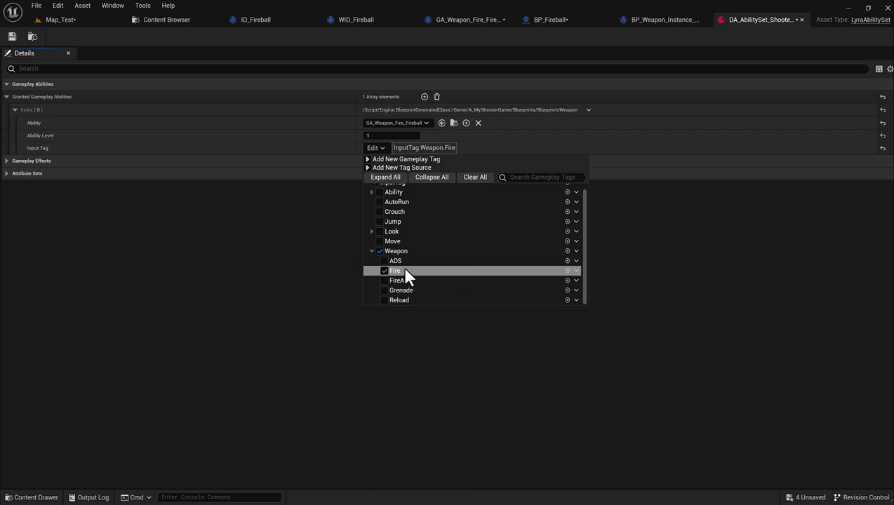
left_click(307, 224)
key("ctrl+b")
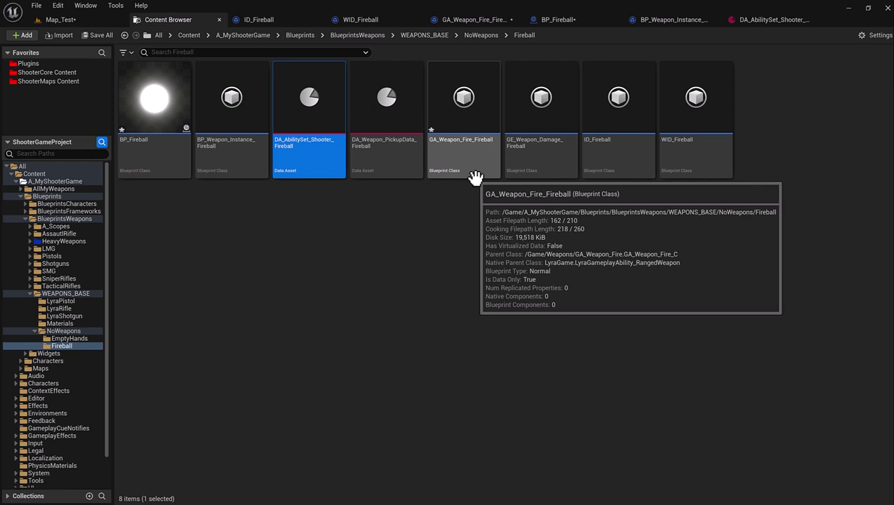
In GA_Weapon_Fire_Fireball, set Gameplay Cue Impact to GameplayCue.Weapon.Rifle.Impact, leaving the firing cue unchanged.
double_click(475, 177)
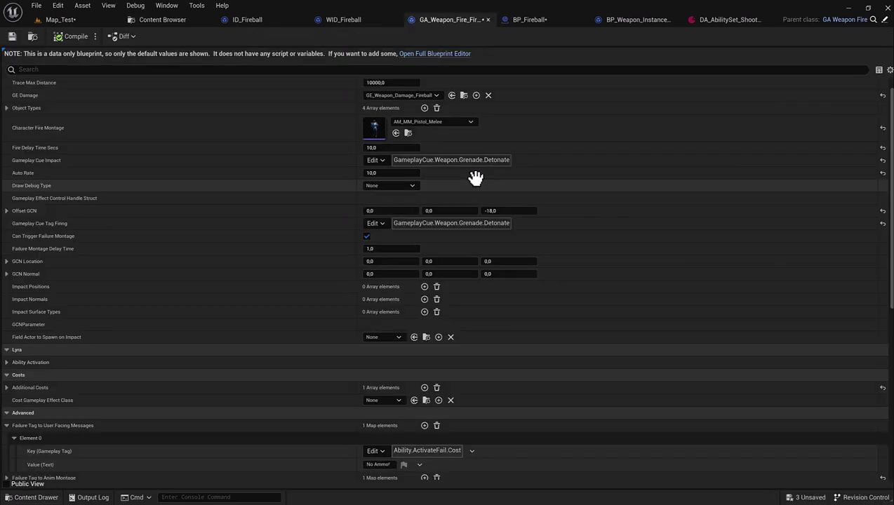
scroll(477, 176, "down", 1)
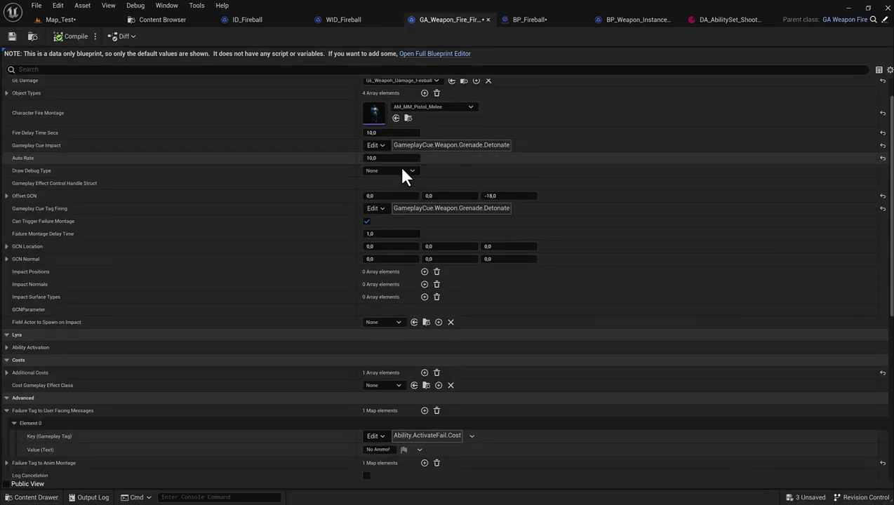
scroll(500, 157, "down", 1)
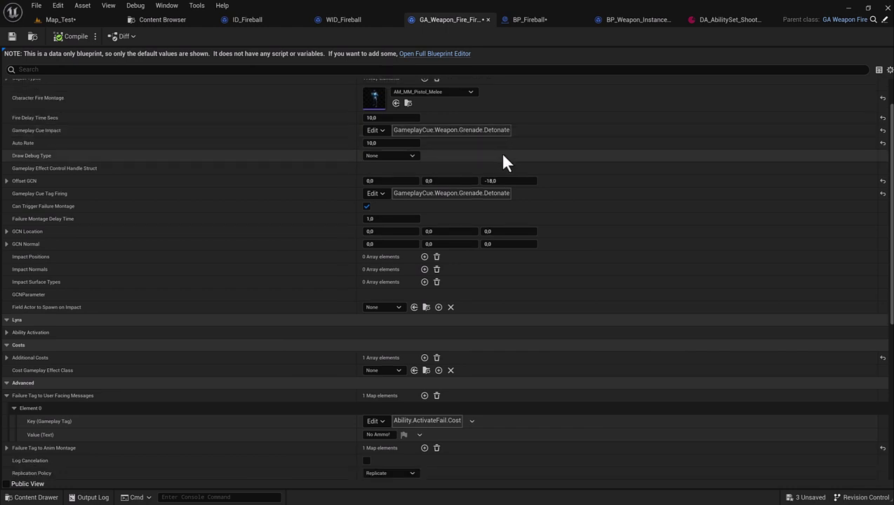
scroll(503, 155, "up", 1)
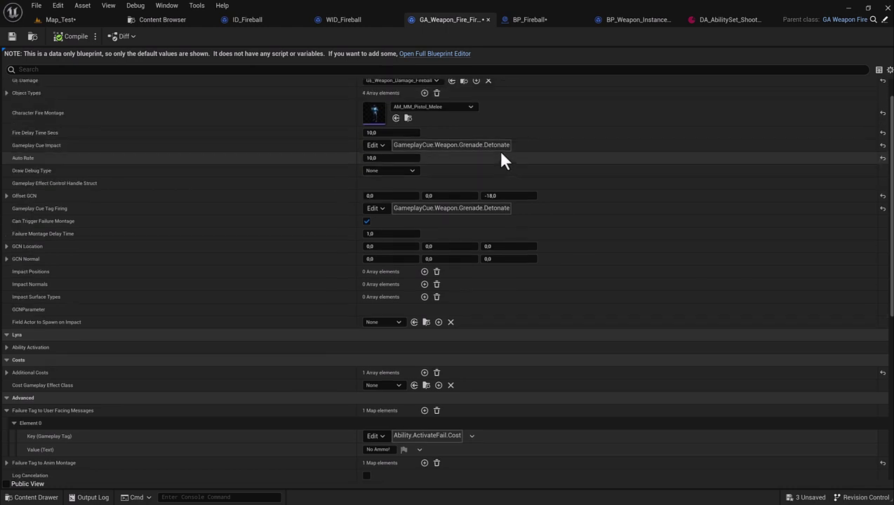
left_click(377, 144)
scroll(445, 274, "down", 2)
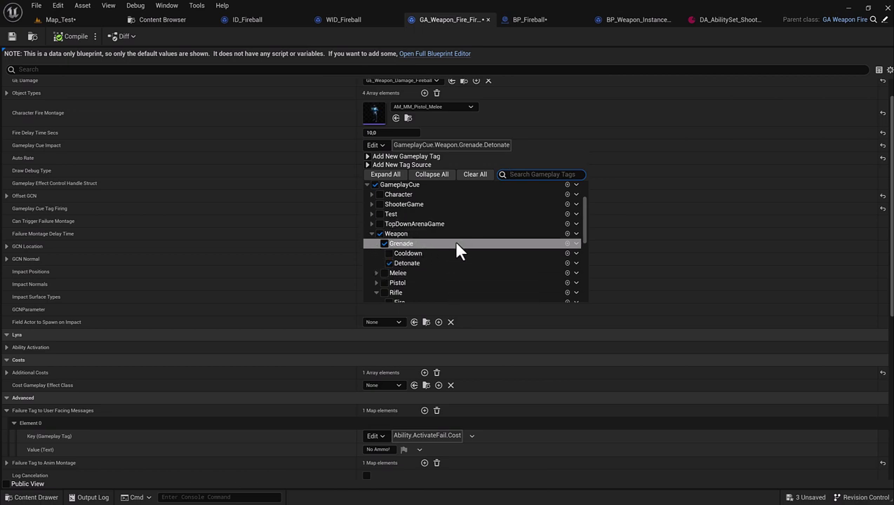
scroll(453, 239, "down", 1)
scroll(457, 236, "down", 2)
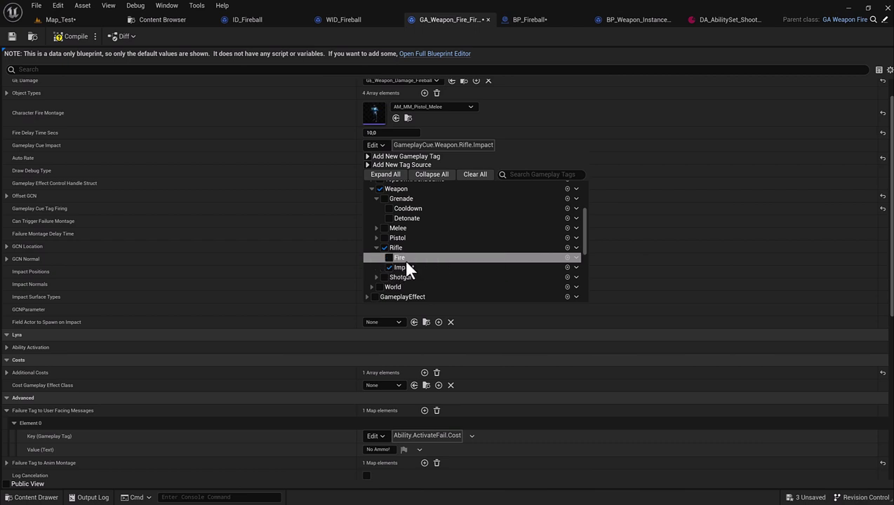
left_click(343, 146)
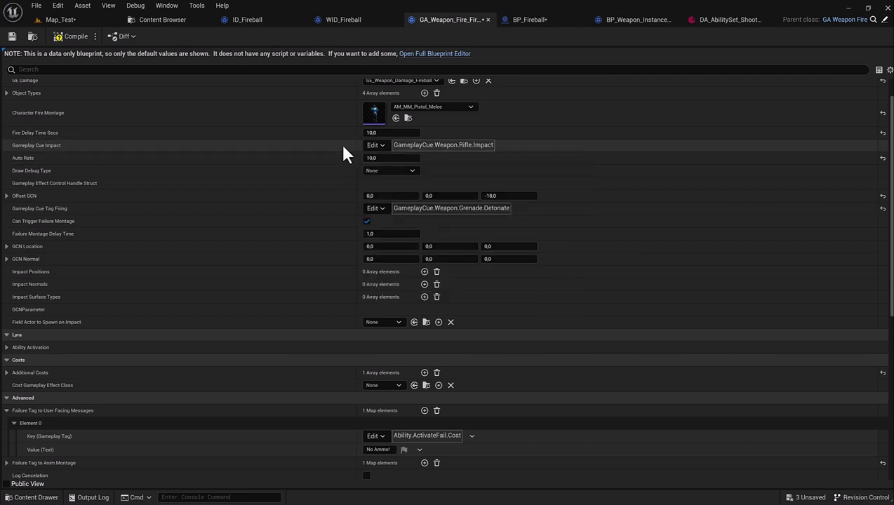
left_click(381, 211)
left_click(379, 210)
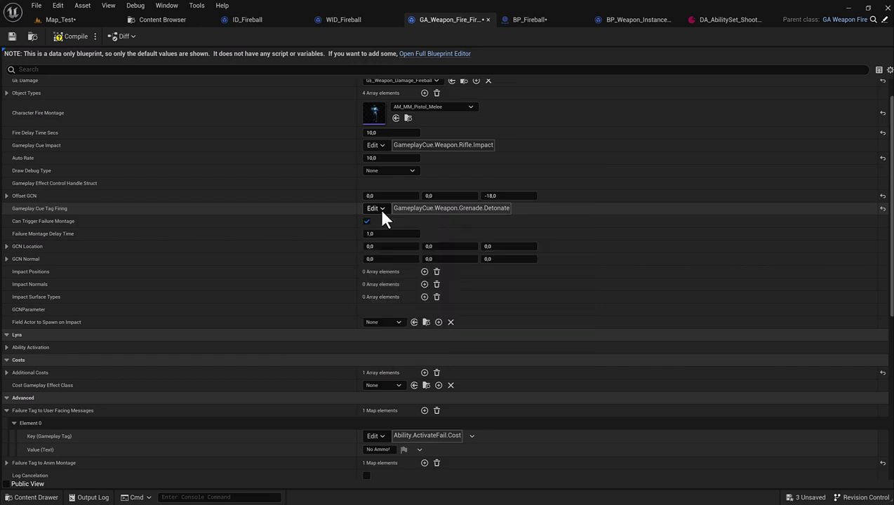
Start a play session on Map_Test and pick up the Fireball from the pink pad.
left_click(69, 22)
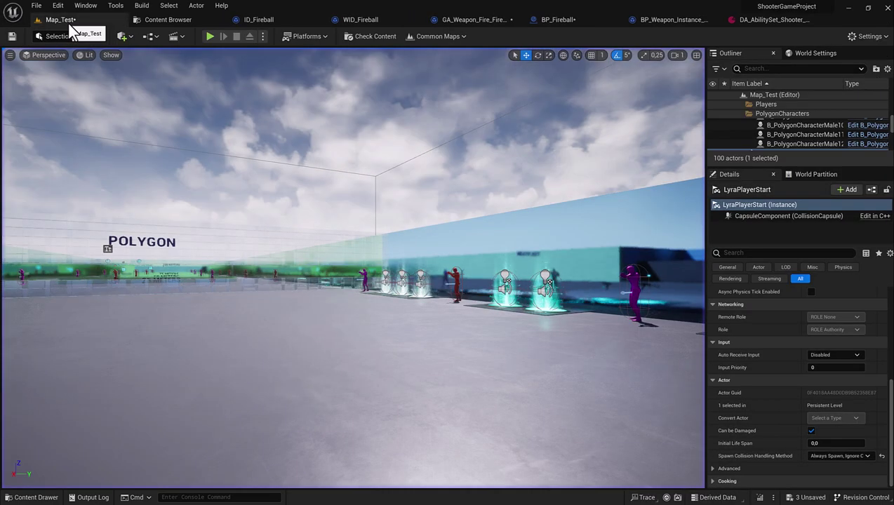
left_click(209, 36)
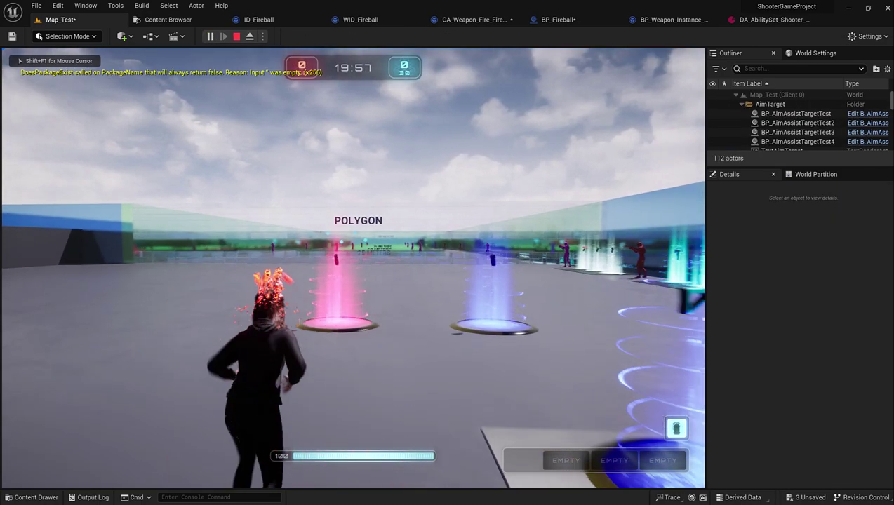
key("w")
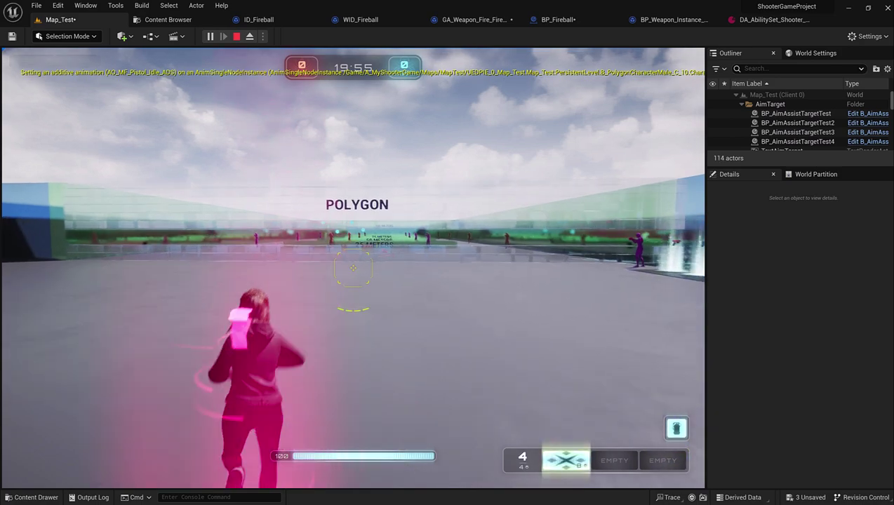
key("w")
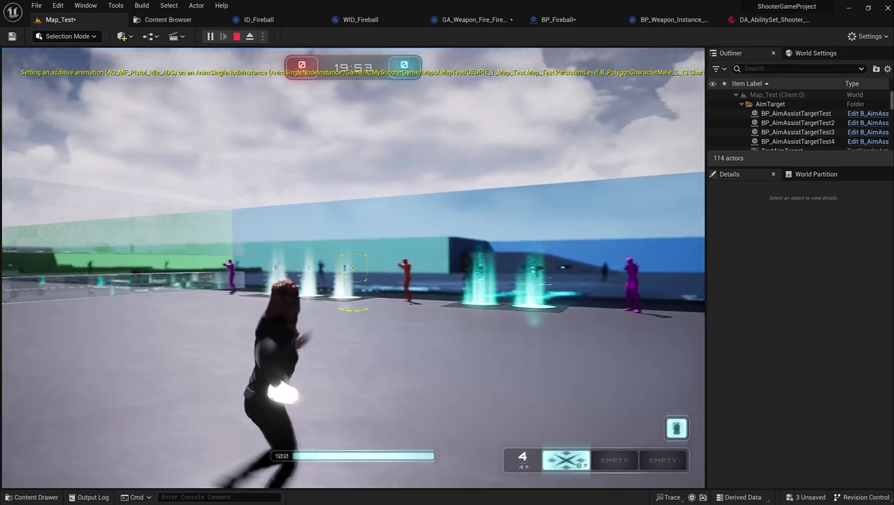
key("w")
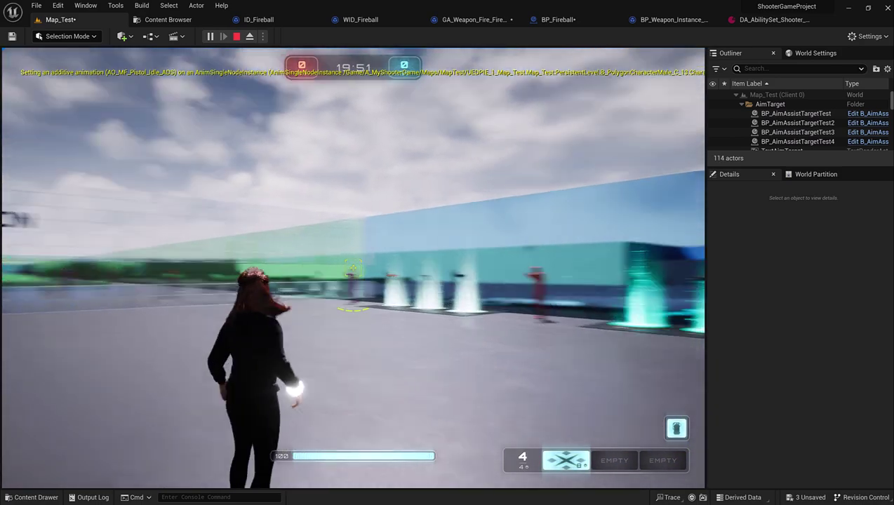
key("w")
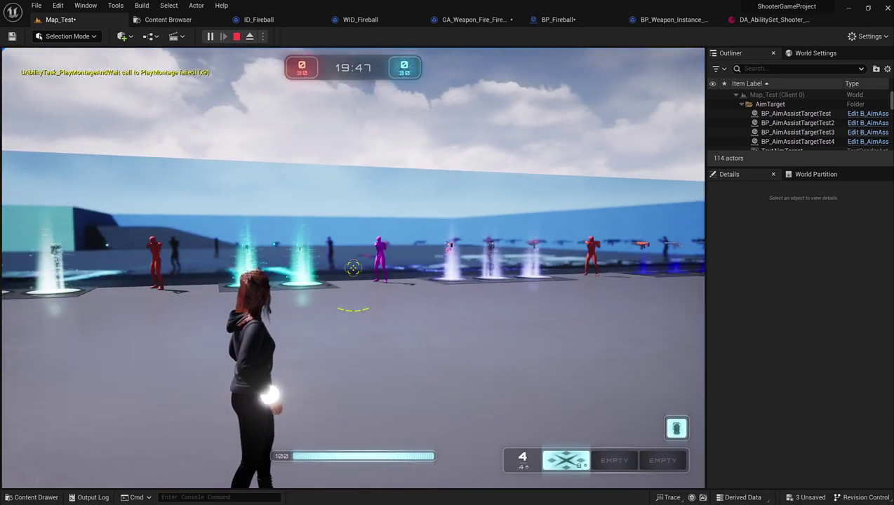
Fire fireballs at the target dummy, moving closer between shots.
left_click(353, 268)
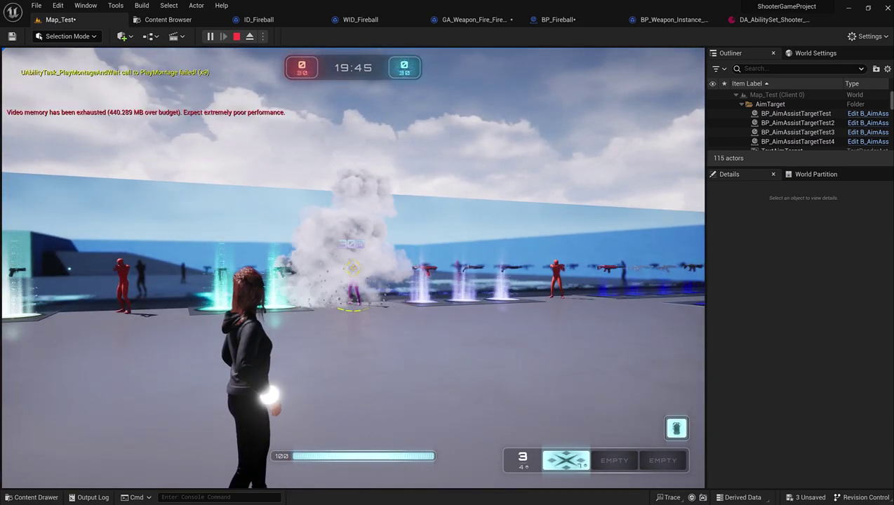
key("w")
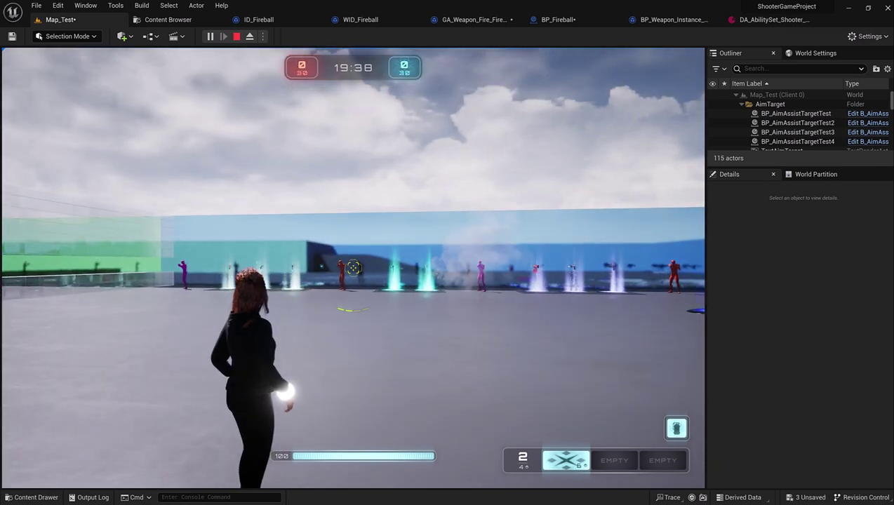
left_click(352, 268)
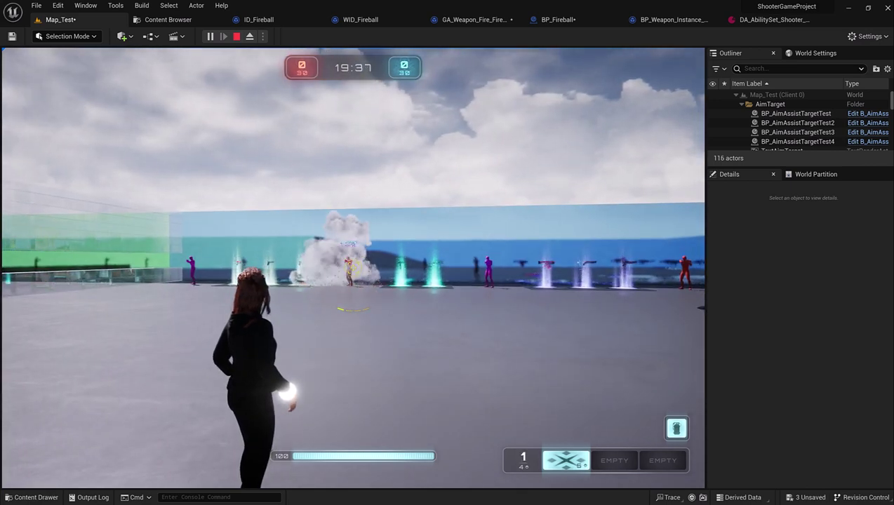
key("w")
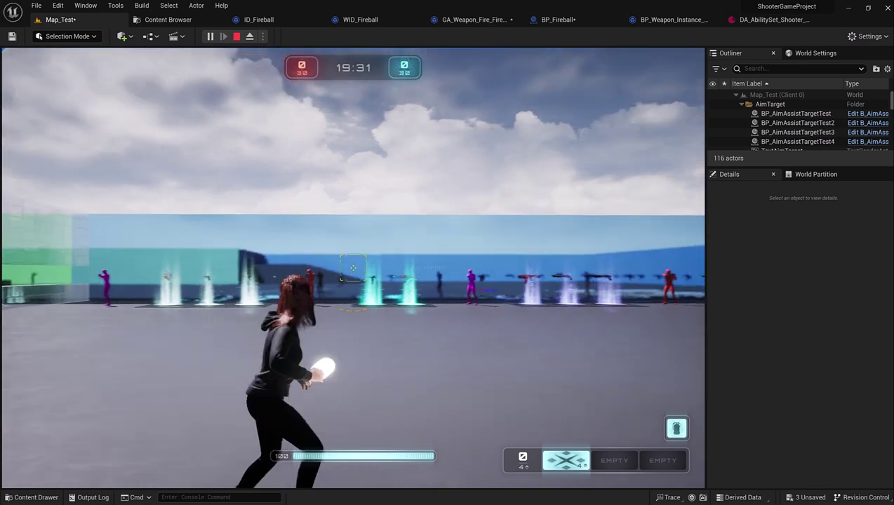
left_click(352, 268)
Run back across the pink pad and drop the emptied weapon.
key("w")
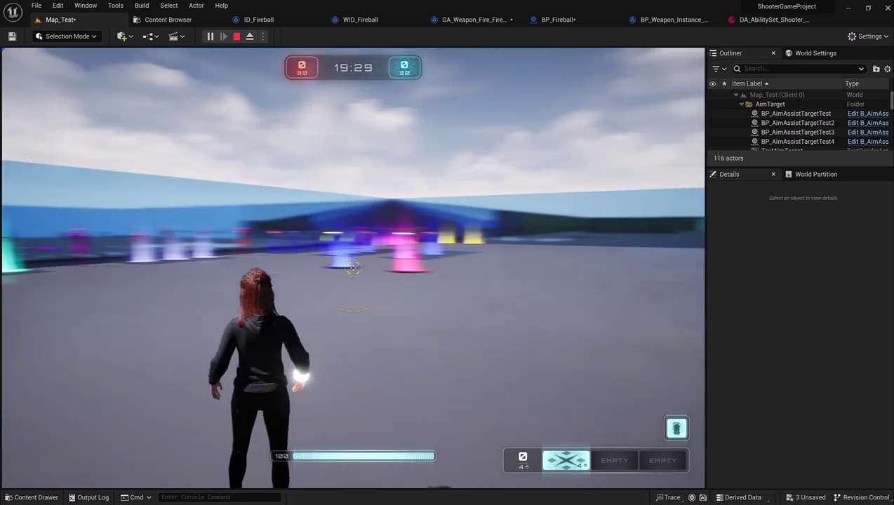
key("w")
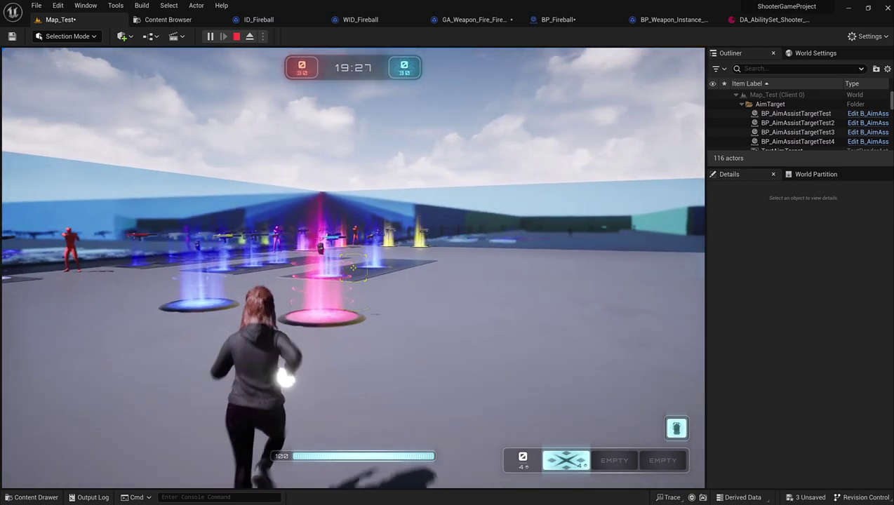
key("w")
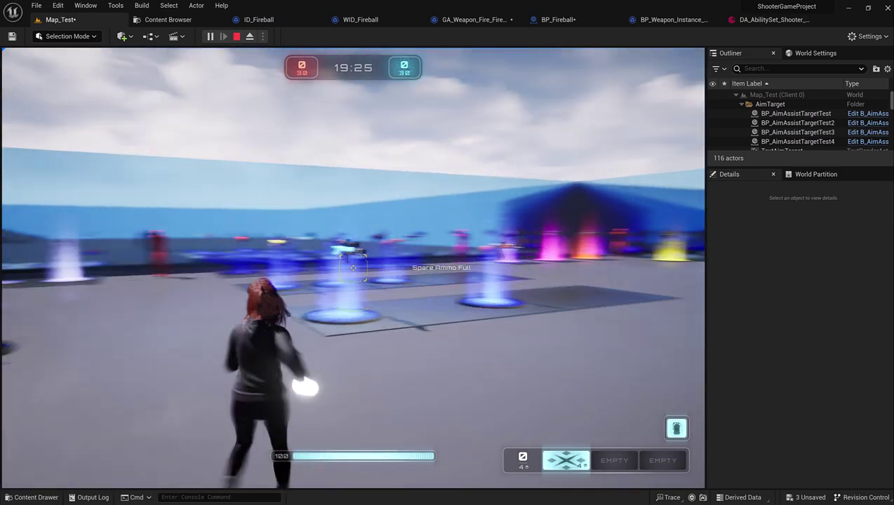
key("w")
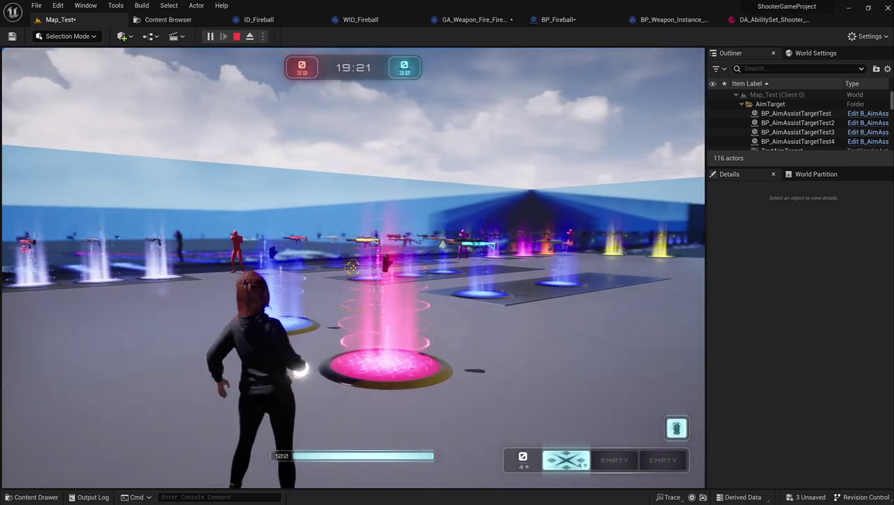
key("x")
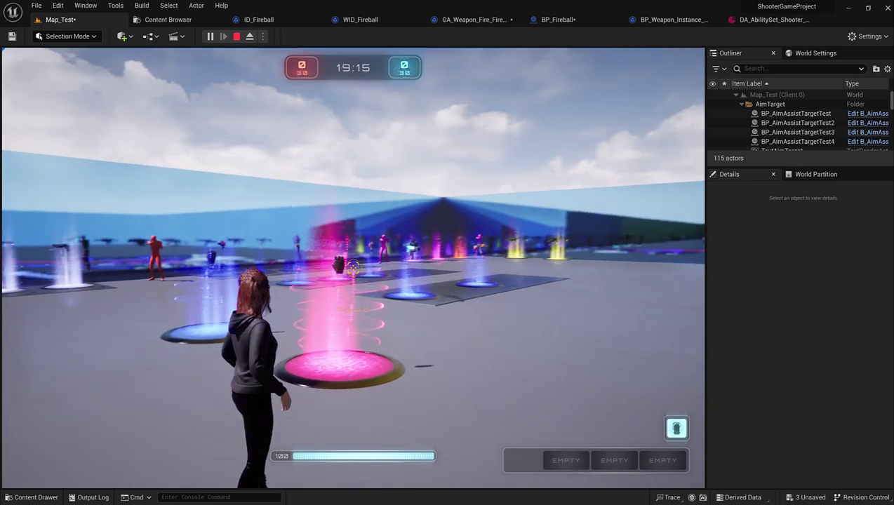
key("w")
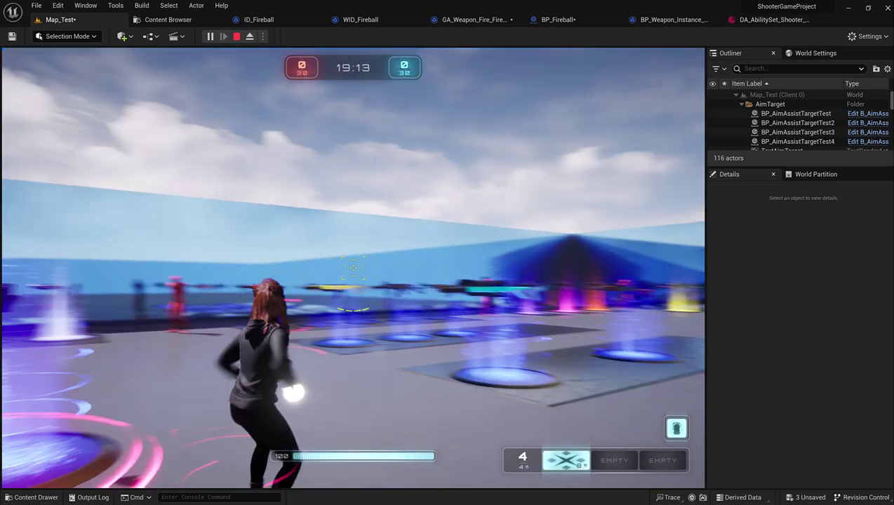
key("w")
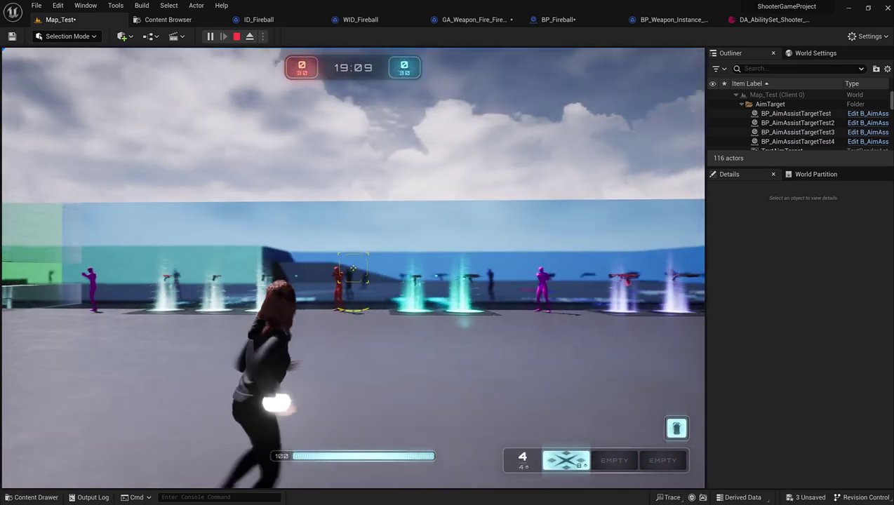
Fire the last fireballs, grab a fresh weapon, and fire two more at the red dummy.
left_click(353, 269)
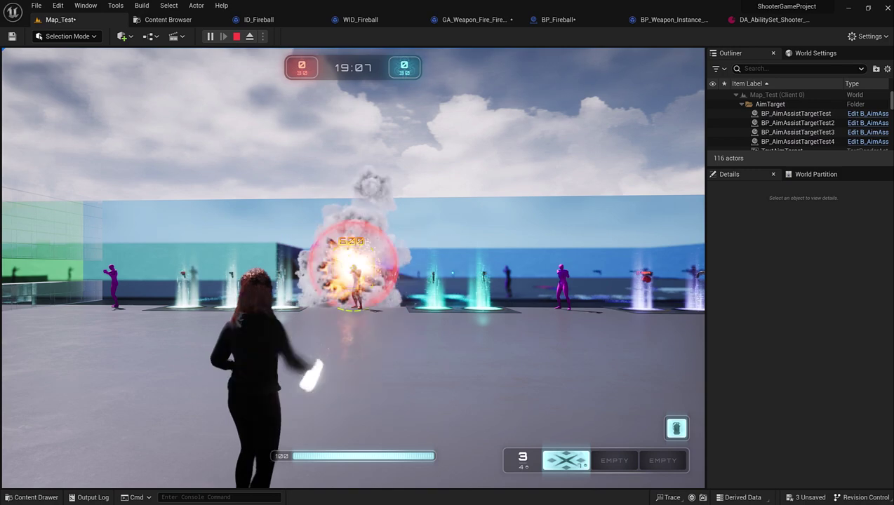
left_click(353, 269)
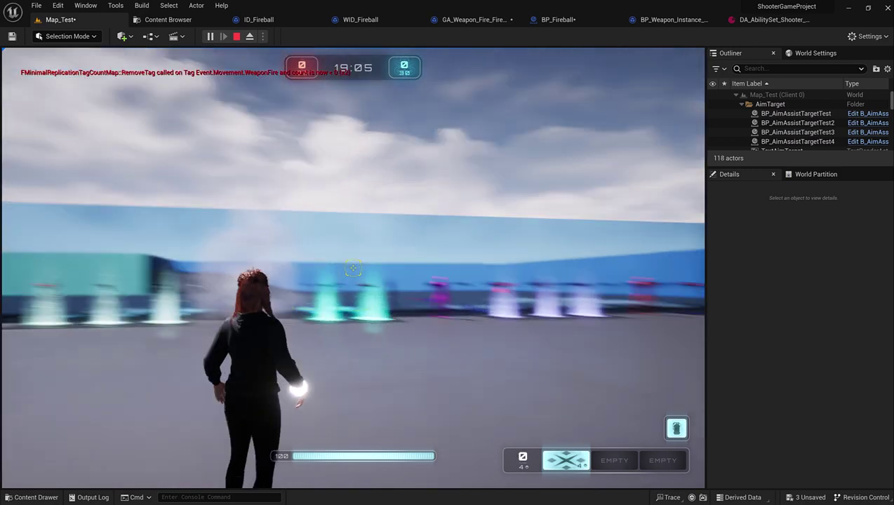
key("x")
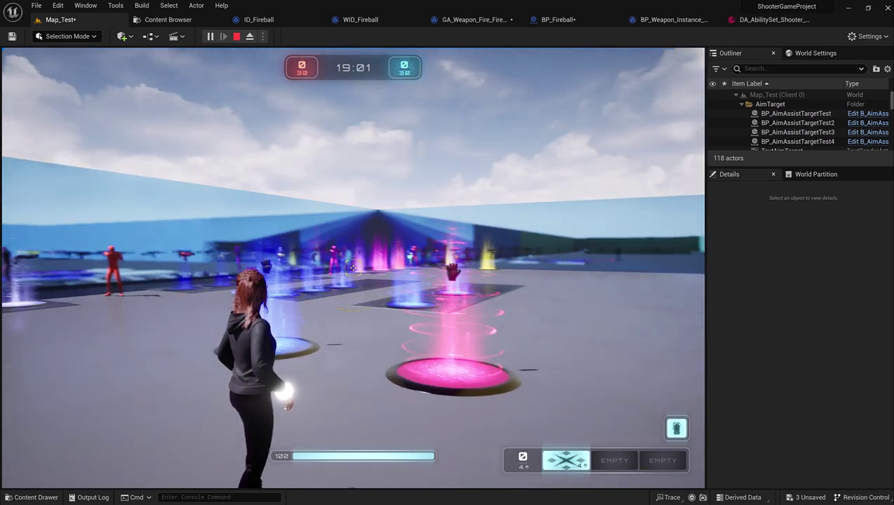
key("w")
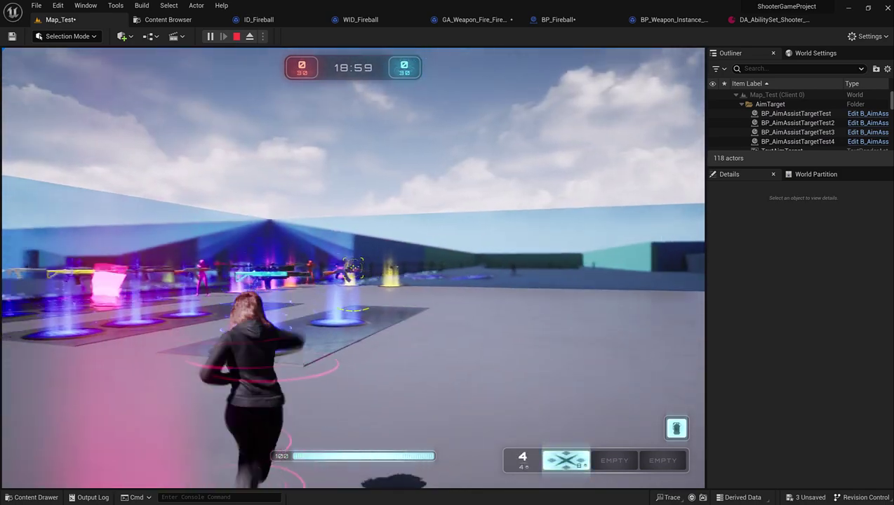
key("w")
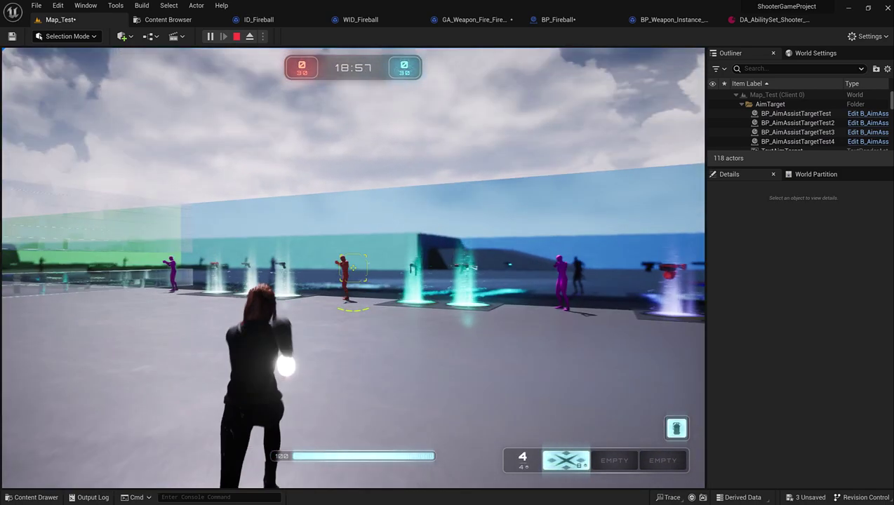
left_click(353, 267)
left_click(353, 266)
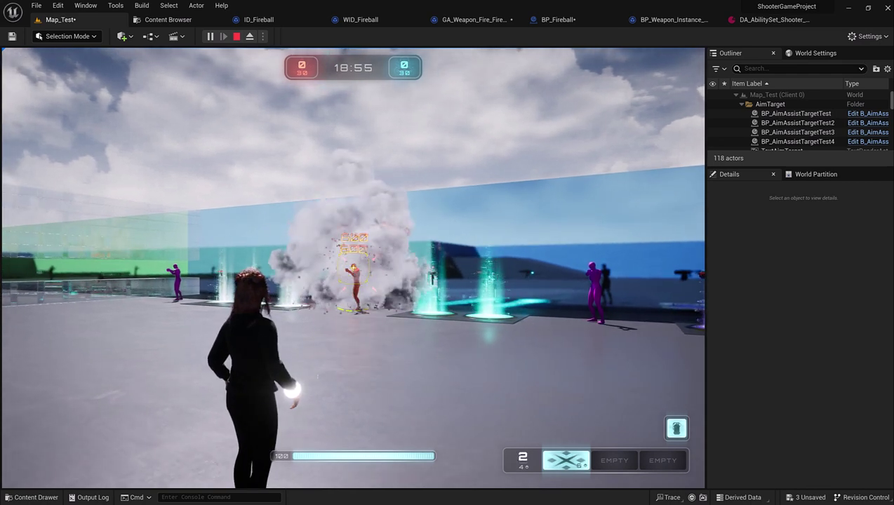
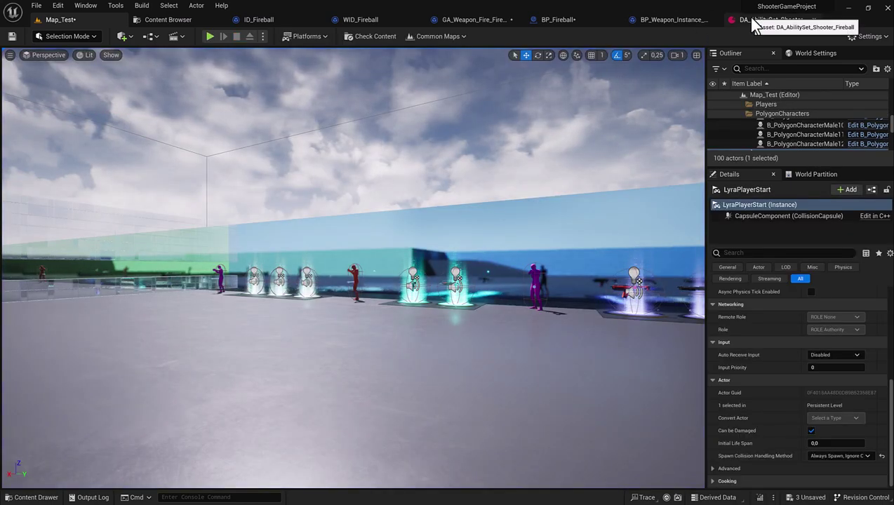
Review DA_AbilitySet, the ID_Fireball item definition and the GA_Weapon_Fire_Fireball ability properties.
left_click(752, 19)
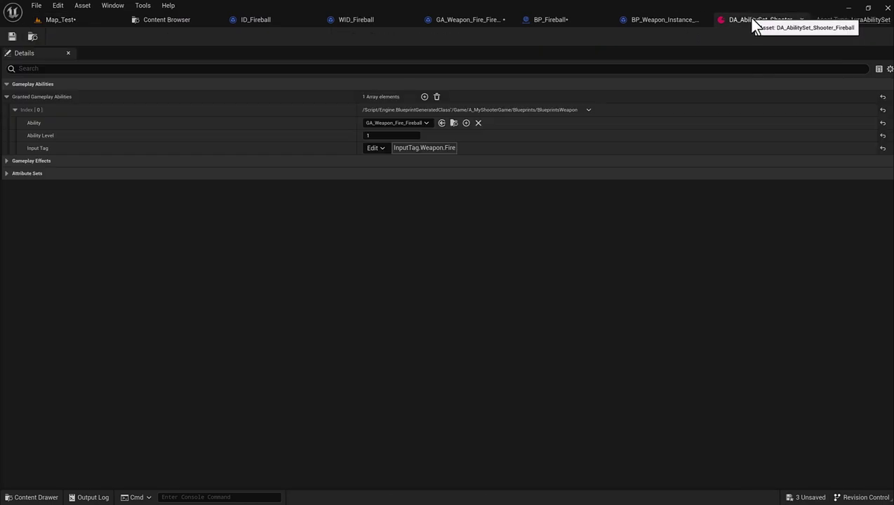
left_click(291, 24)
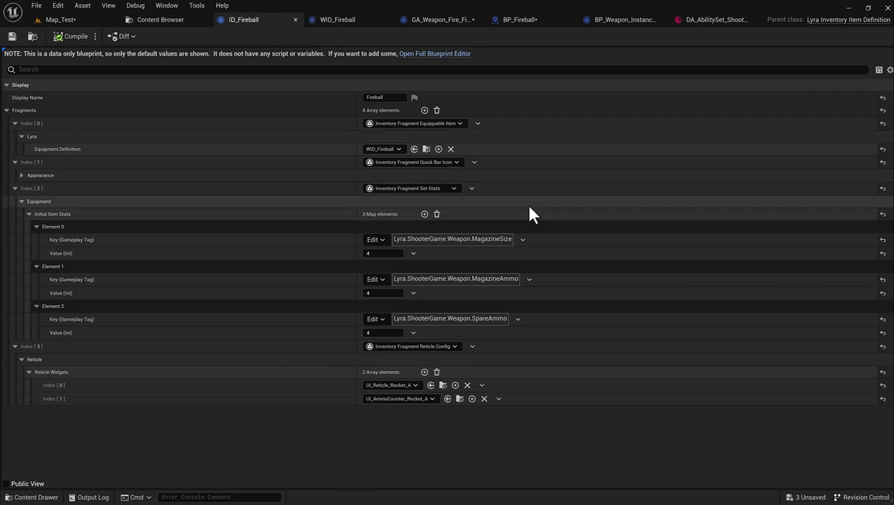
left_click(436, 21)
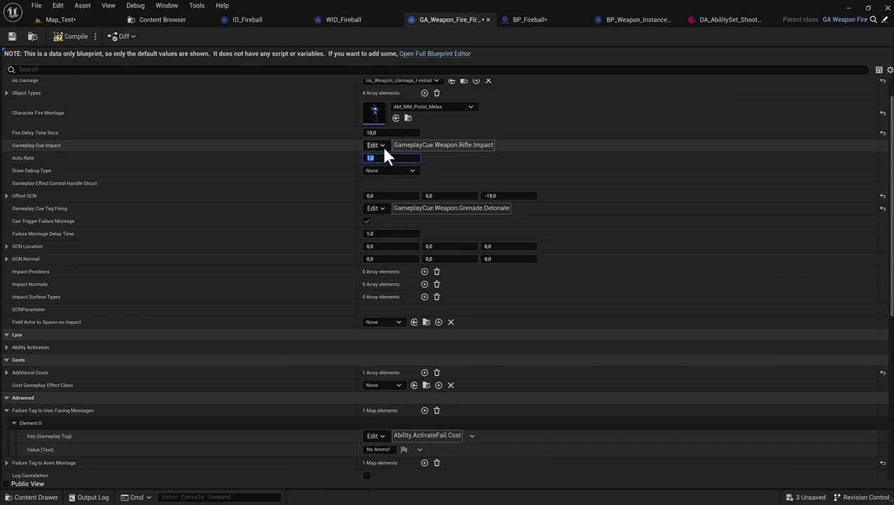
Finish the fireball ability's Auto Rate at 1,0, then launch a Play-In-Editor session of Map_Test.
left_click(383, 134)
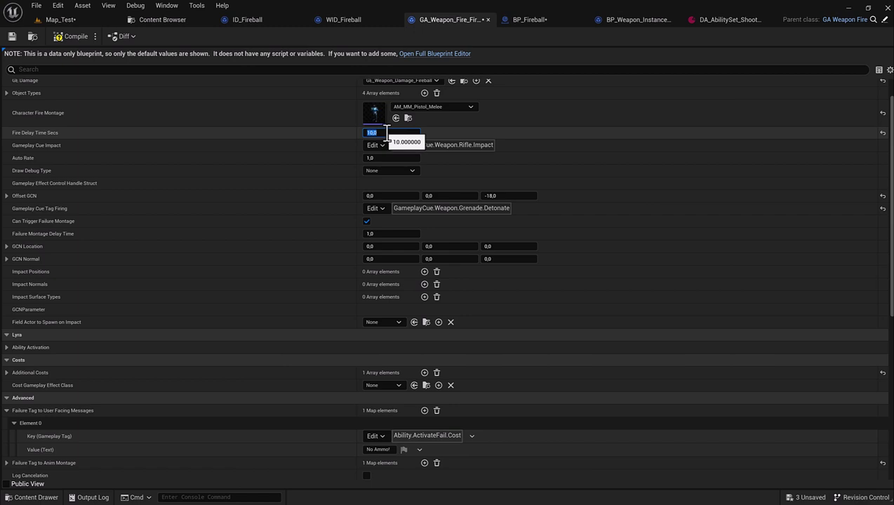
scroll(339, 150, "up", 1)
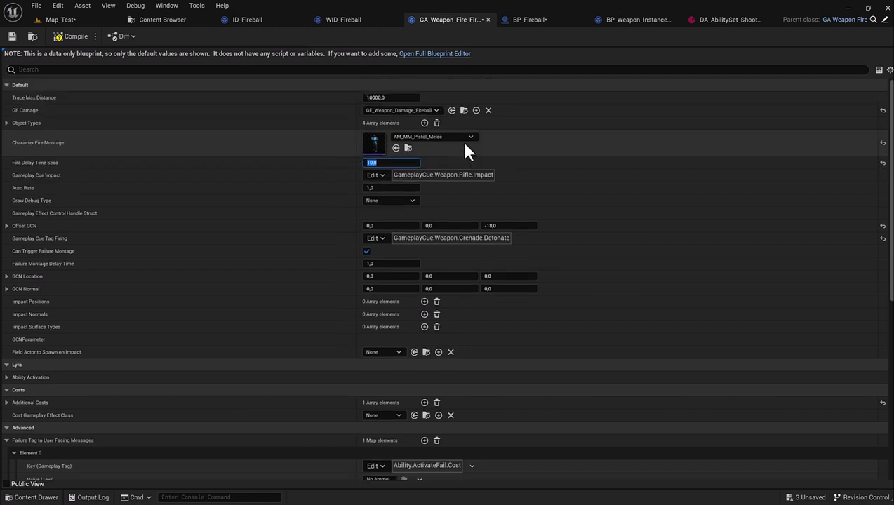
scroll(395, 240, "down", 2)
scroll(395, 240, "down", 2)
scroll(394, 238, "down", 3)
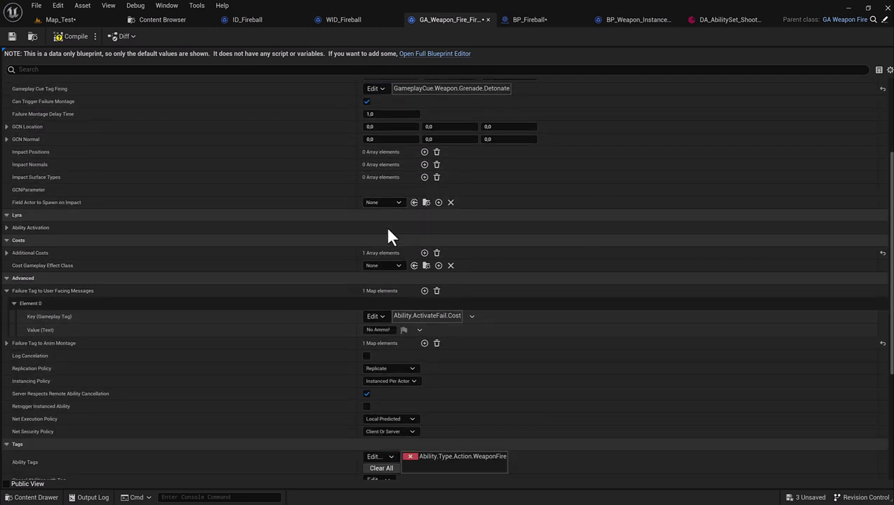
left_click(57, 20)
left_click(211, 36)
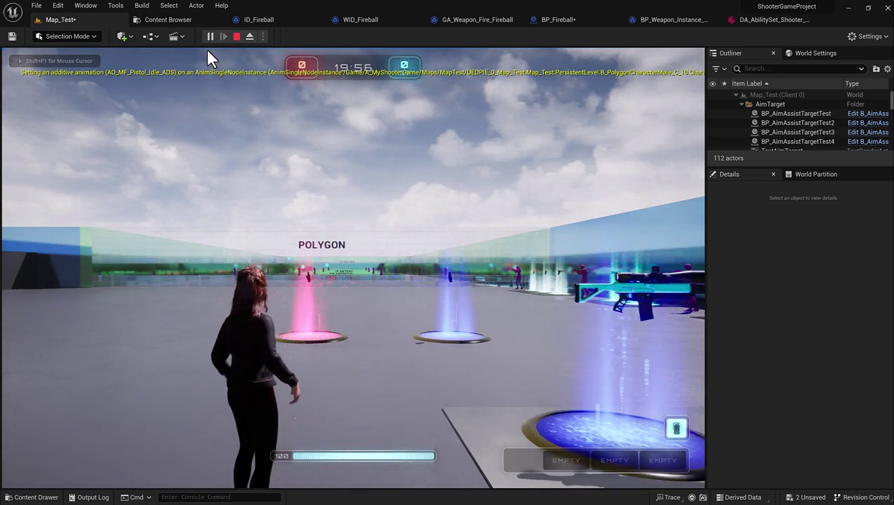
Take control of the character and run forward across the arena toward the target area.
left_click(206, 49)
key("w")
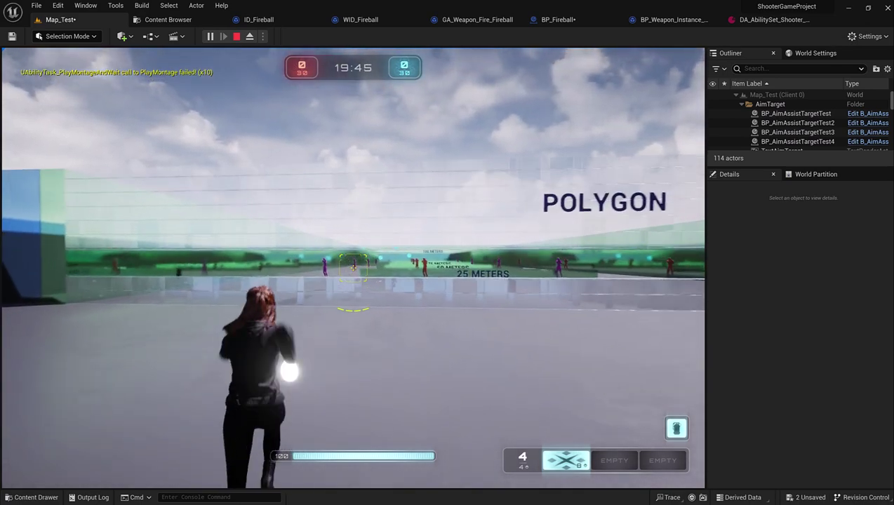
key("w")
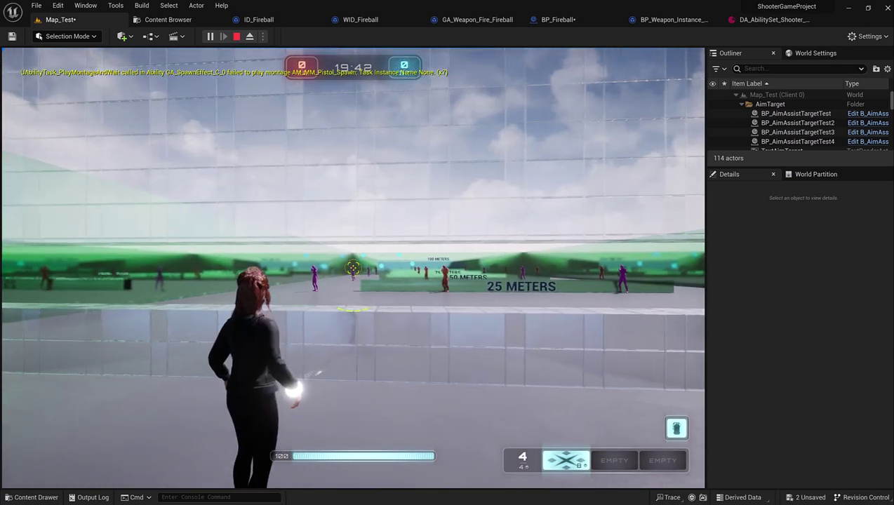
key("w")
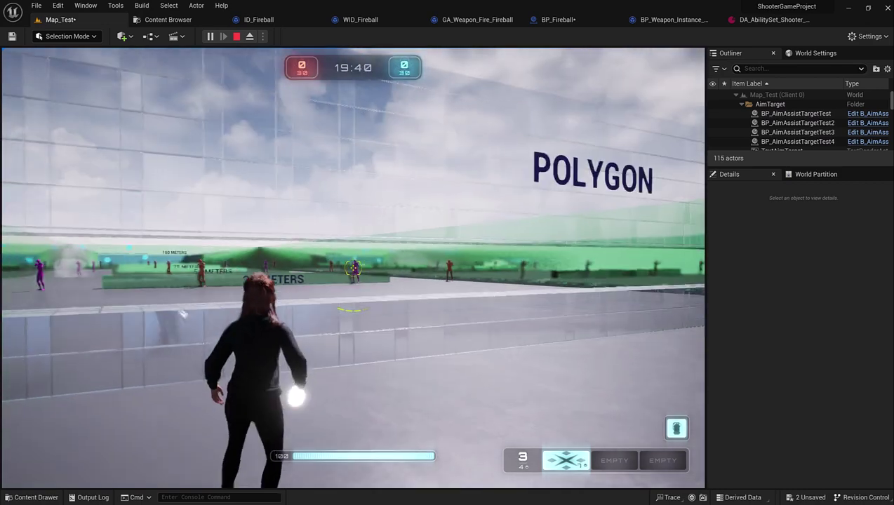
key("w")
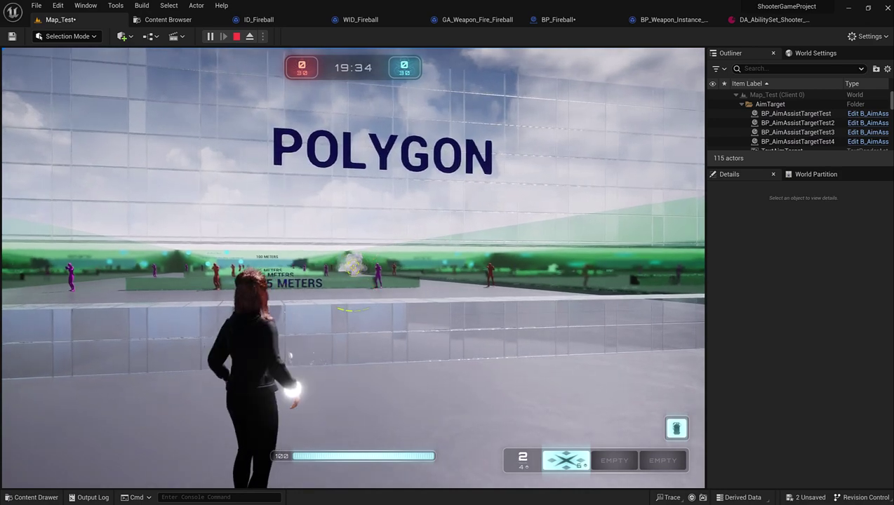
key("w")
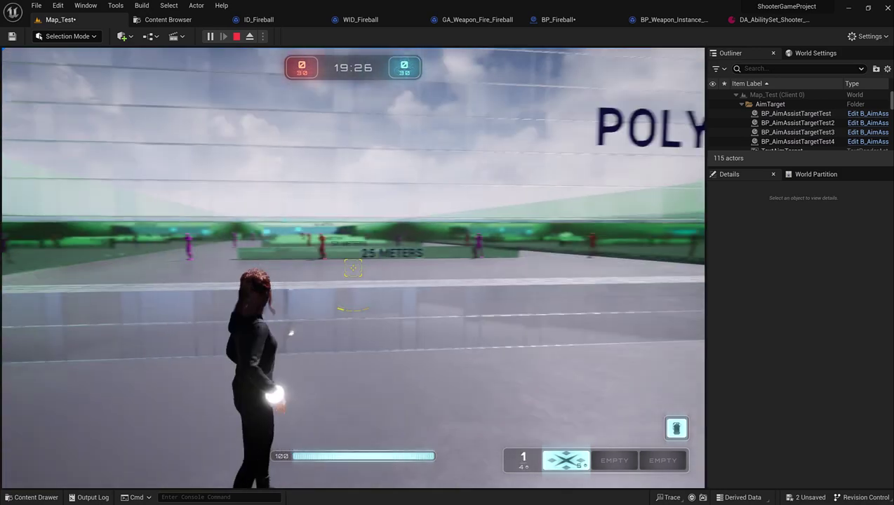
Strafe left and right to reposition the fireball-holding character near the target dummies.
key("a")
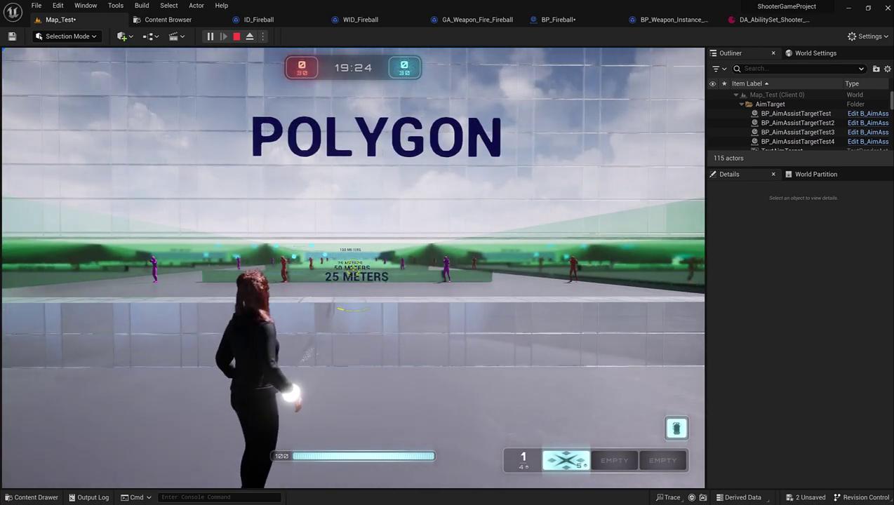
key("a")
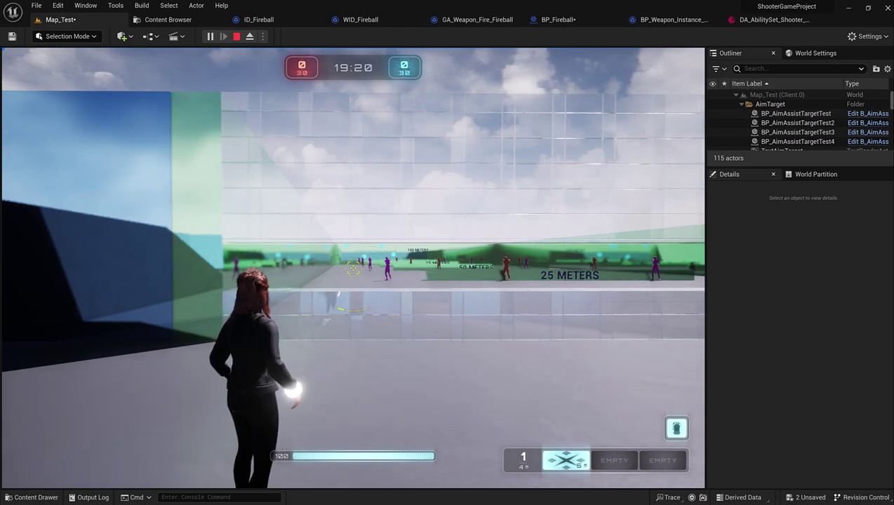
key("d")
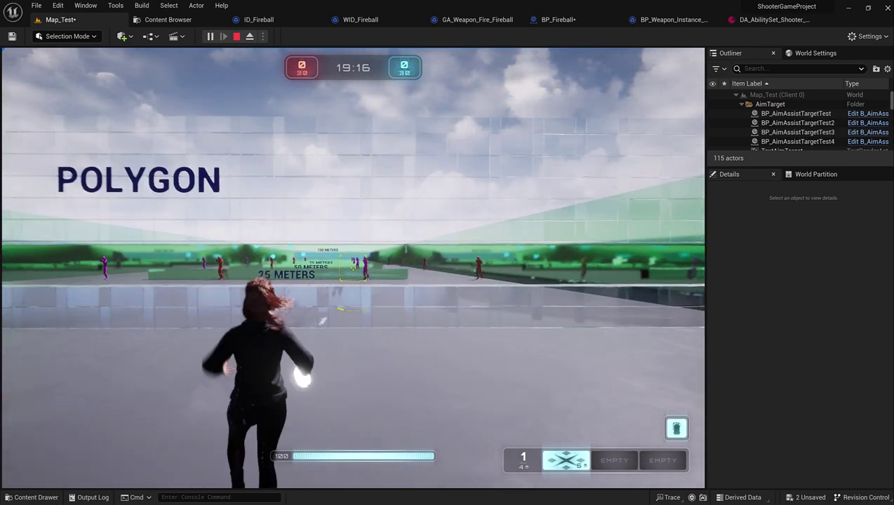
key("a")
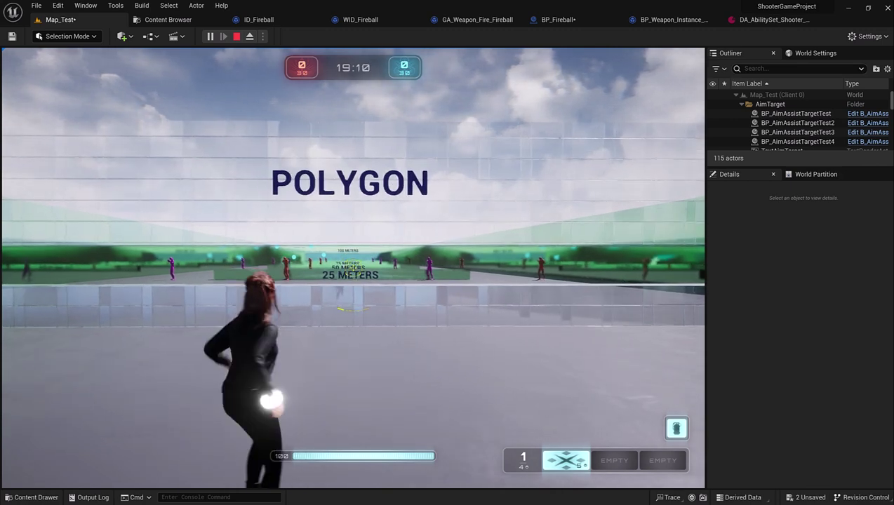
key("a")
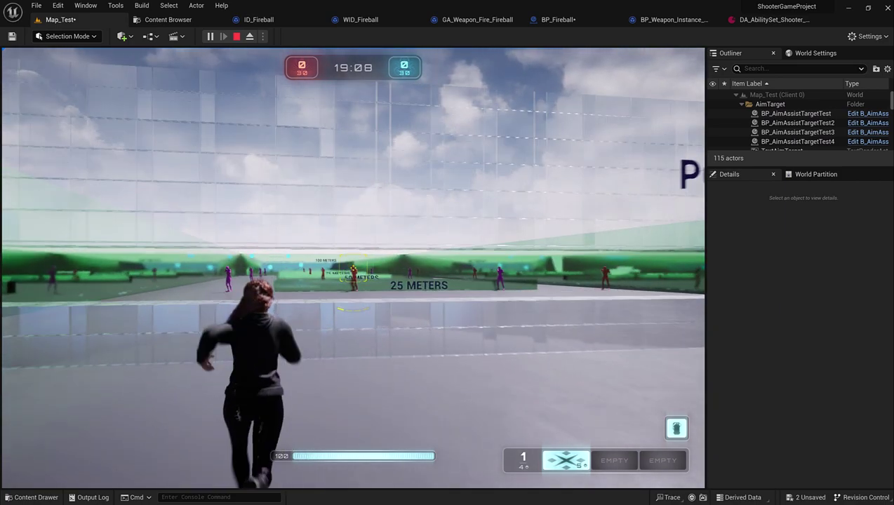
Run to the coloured pads, reload with G, and throw a fireball that explodes near the targets.
key("a")
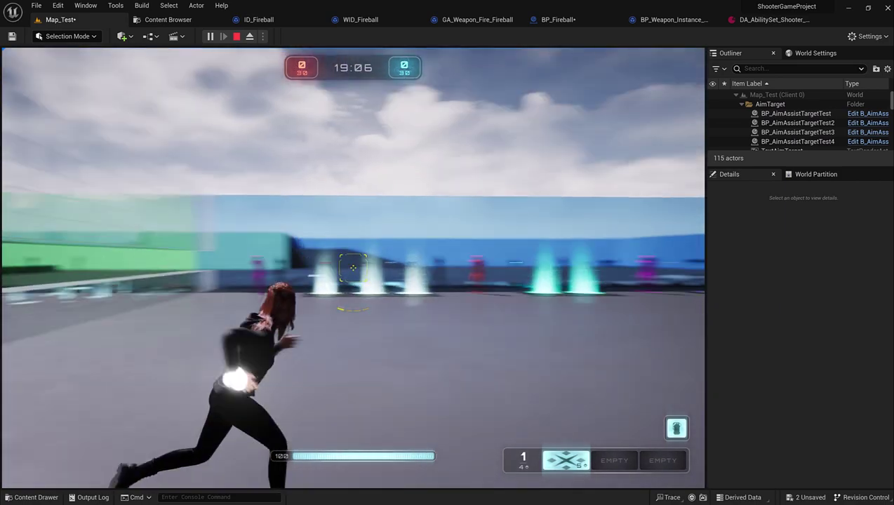
key("w")
key("a")
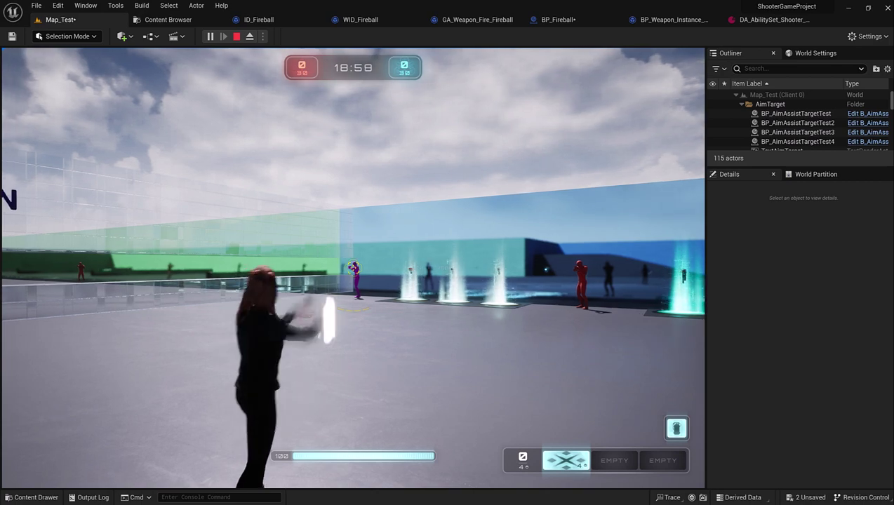
key("w")
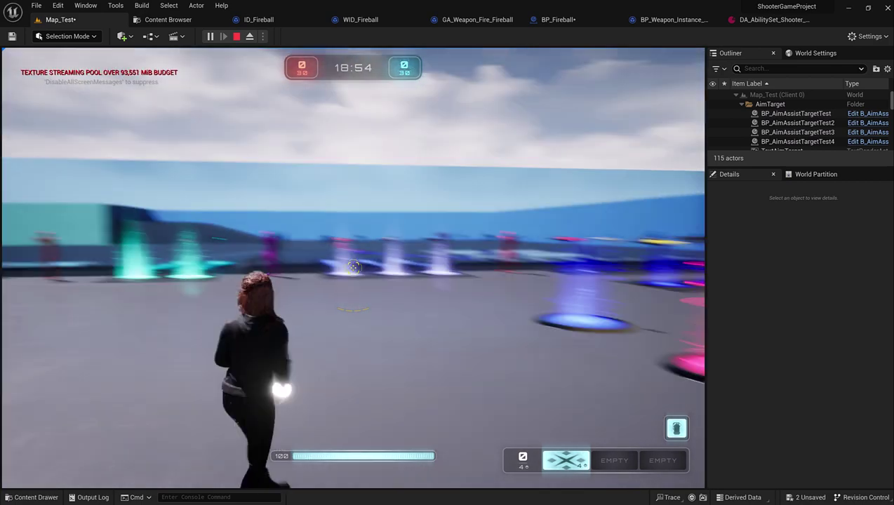
key("g")
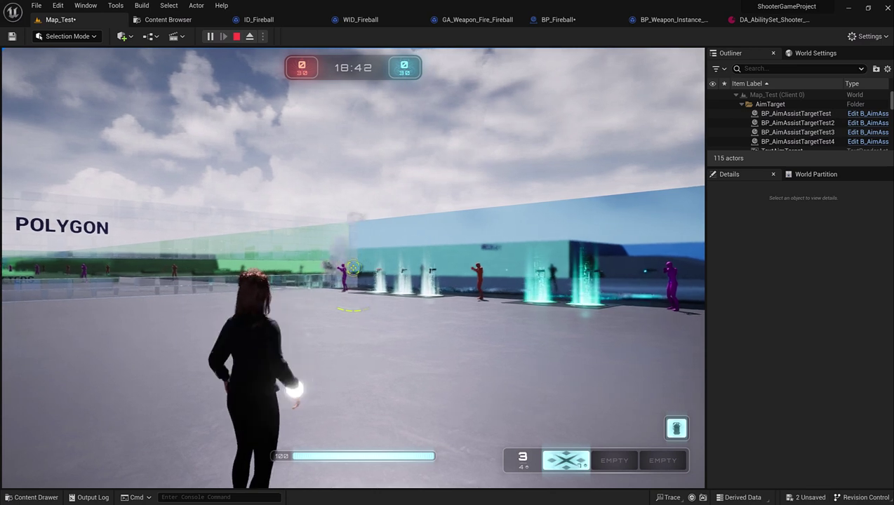
left_click(353, 268)
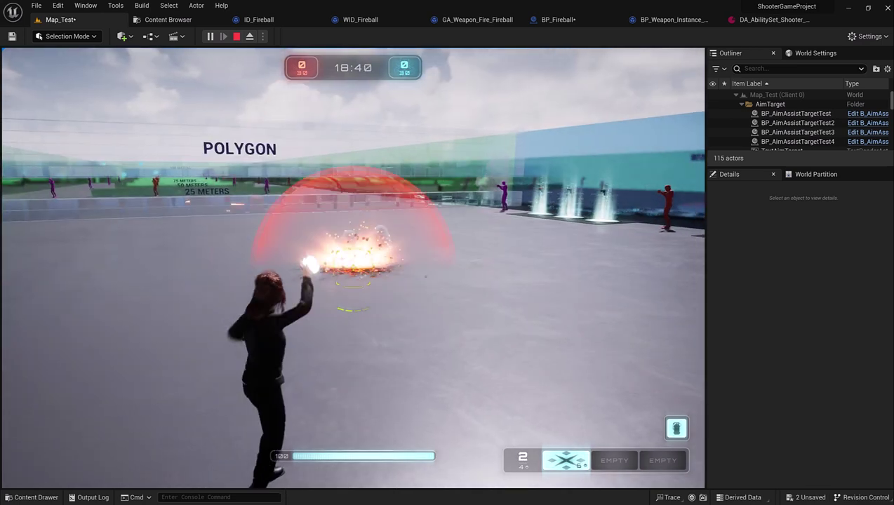